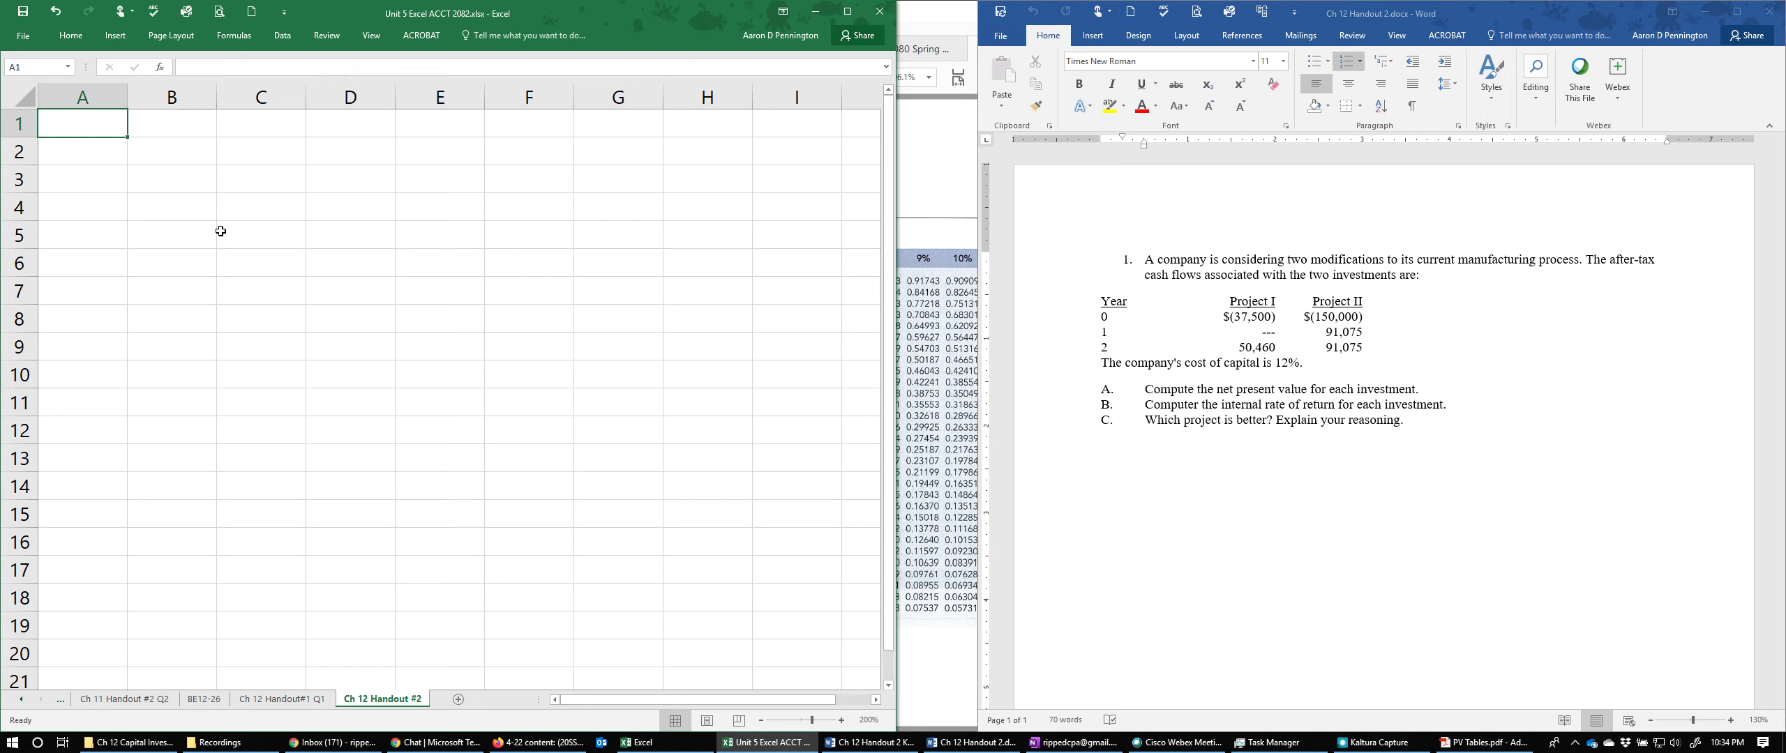
Step: Enter the part label 'A.' in cell A1
text(A)
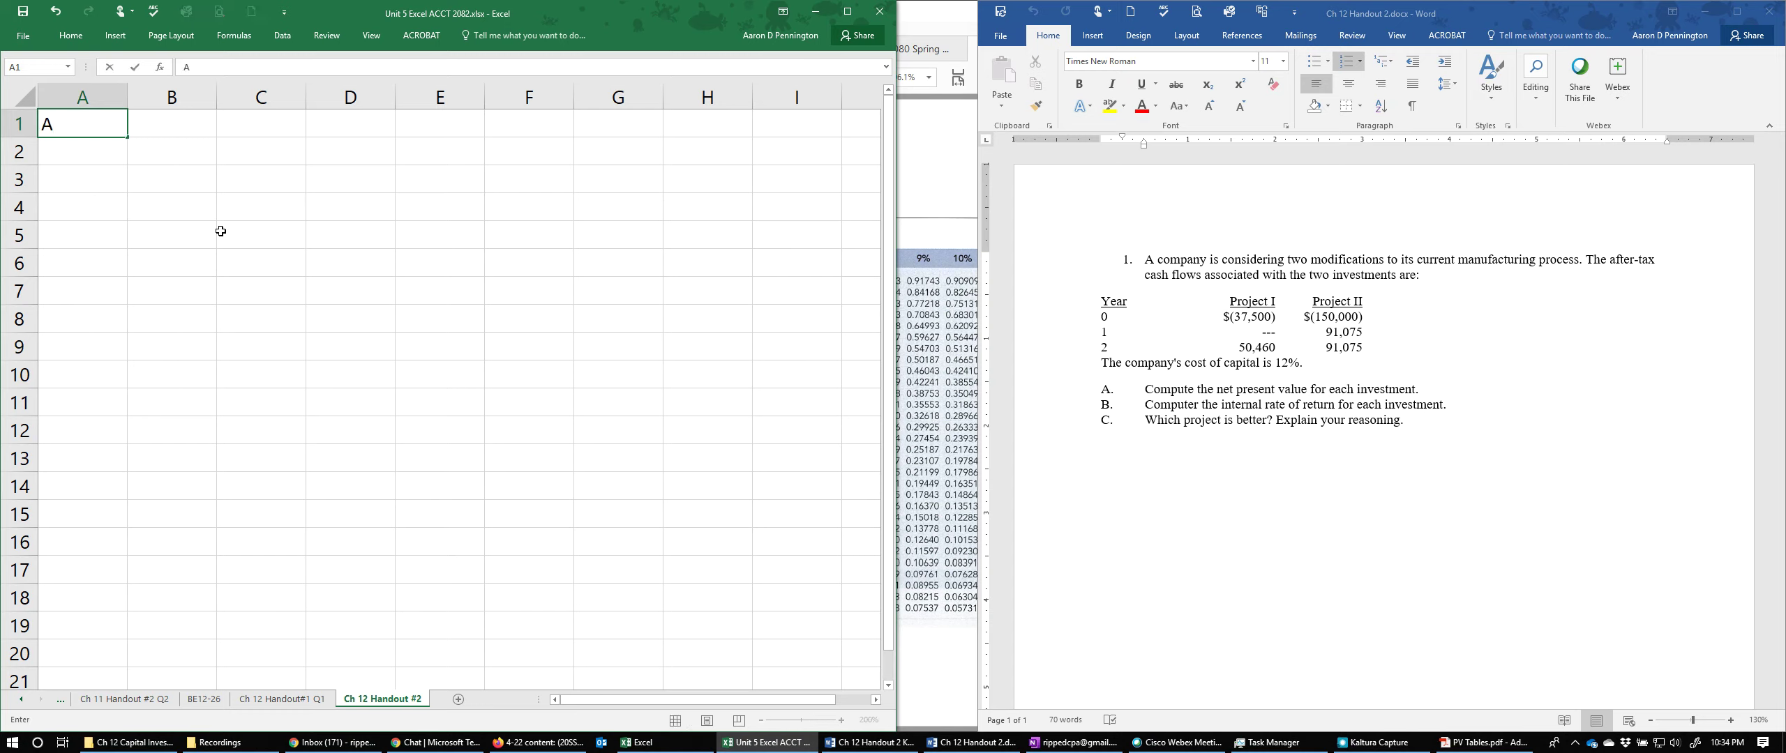
text(.)
key(Tab)
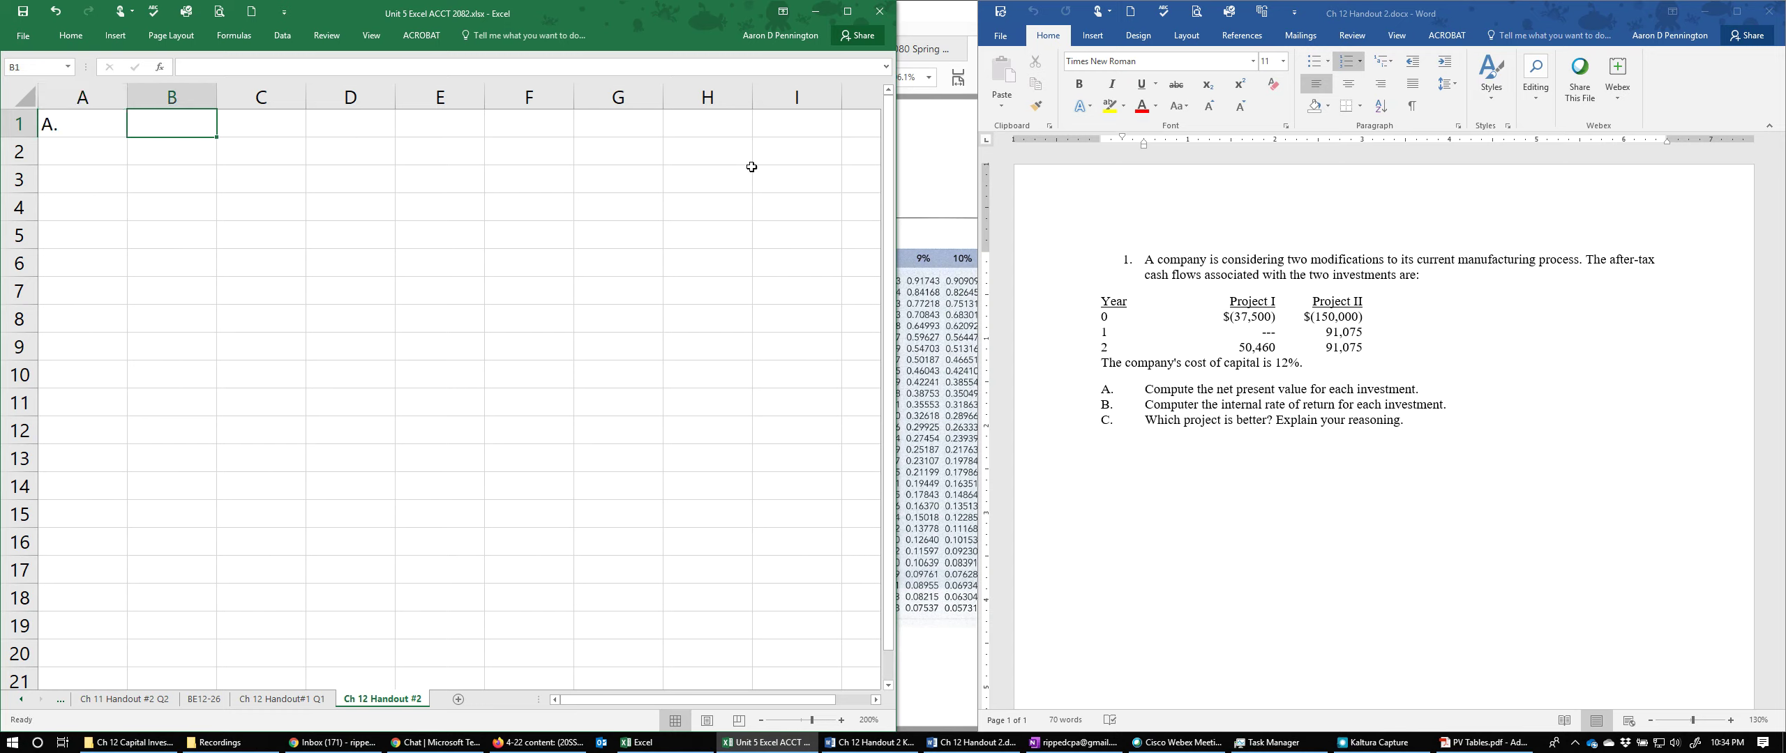
key(alt+Tab)
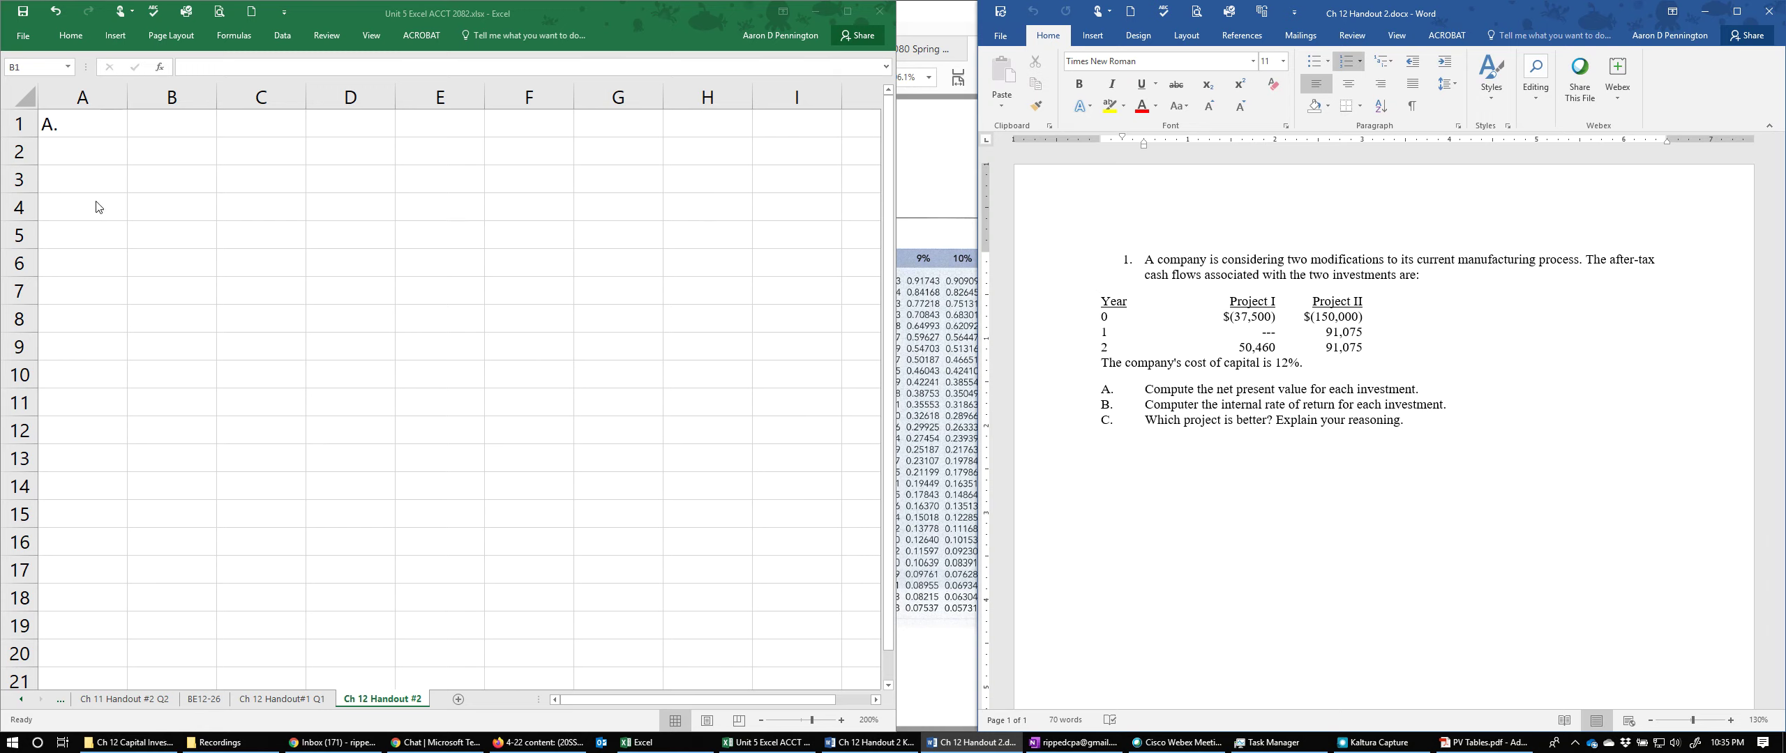
Step: Put the heading 'Project I' in B1 and narrow column B
click(197, 125)
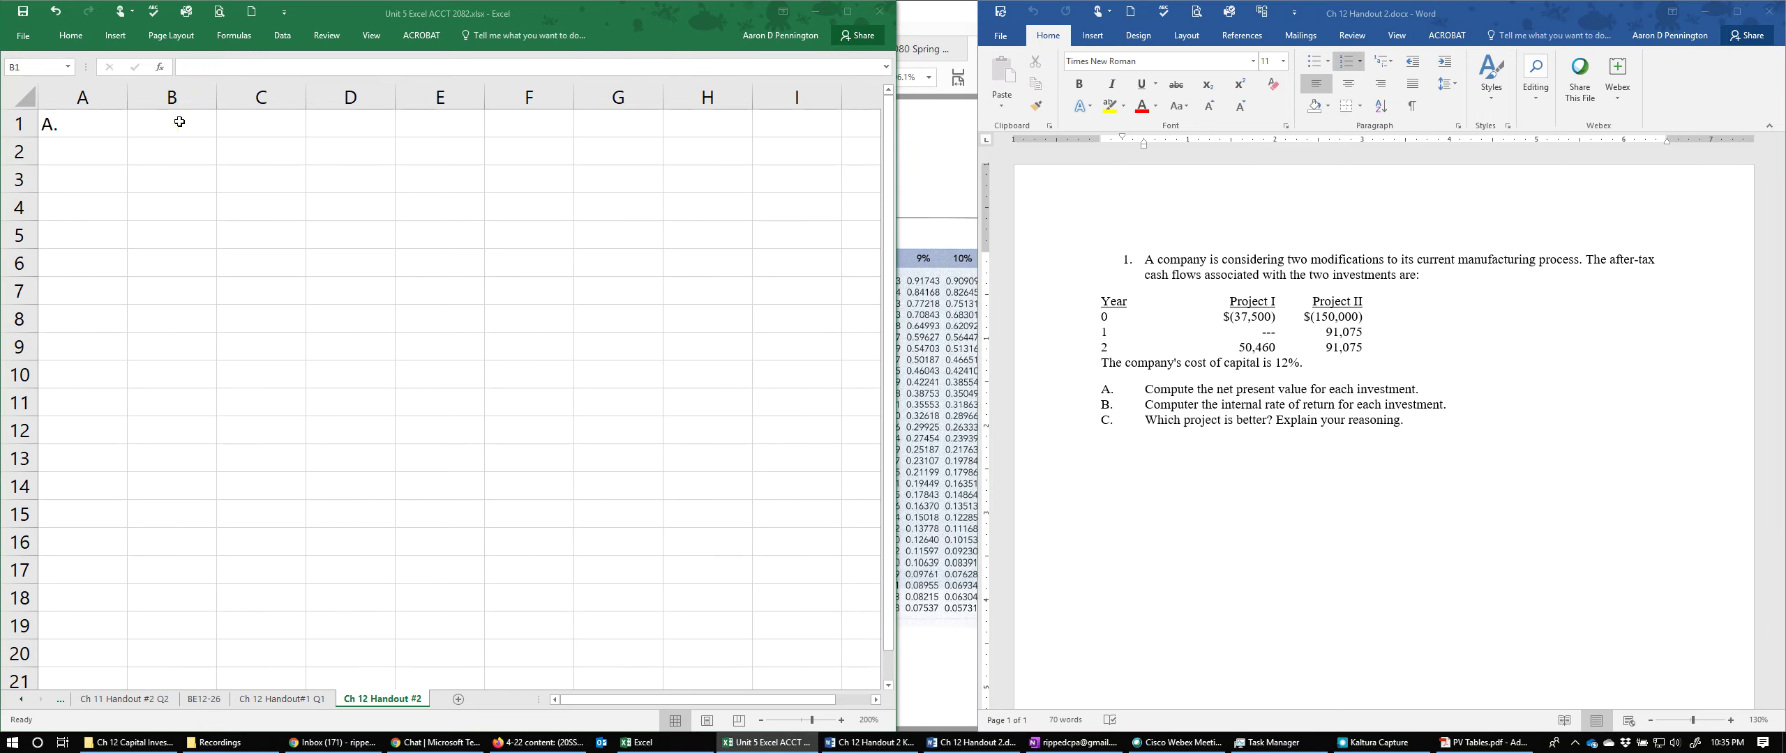
click(179, 122)
text(Project )
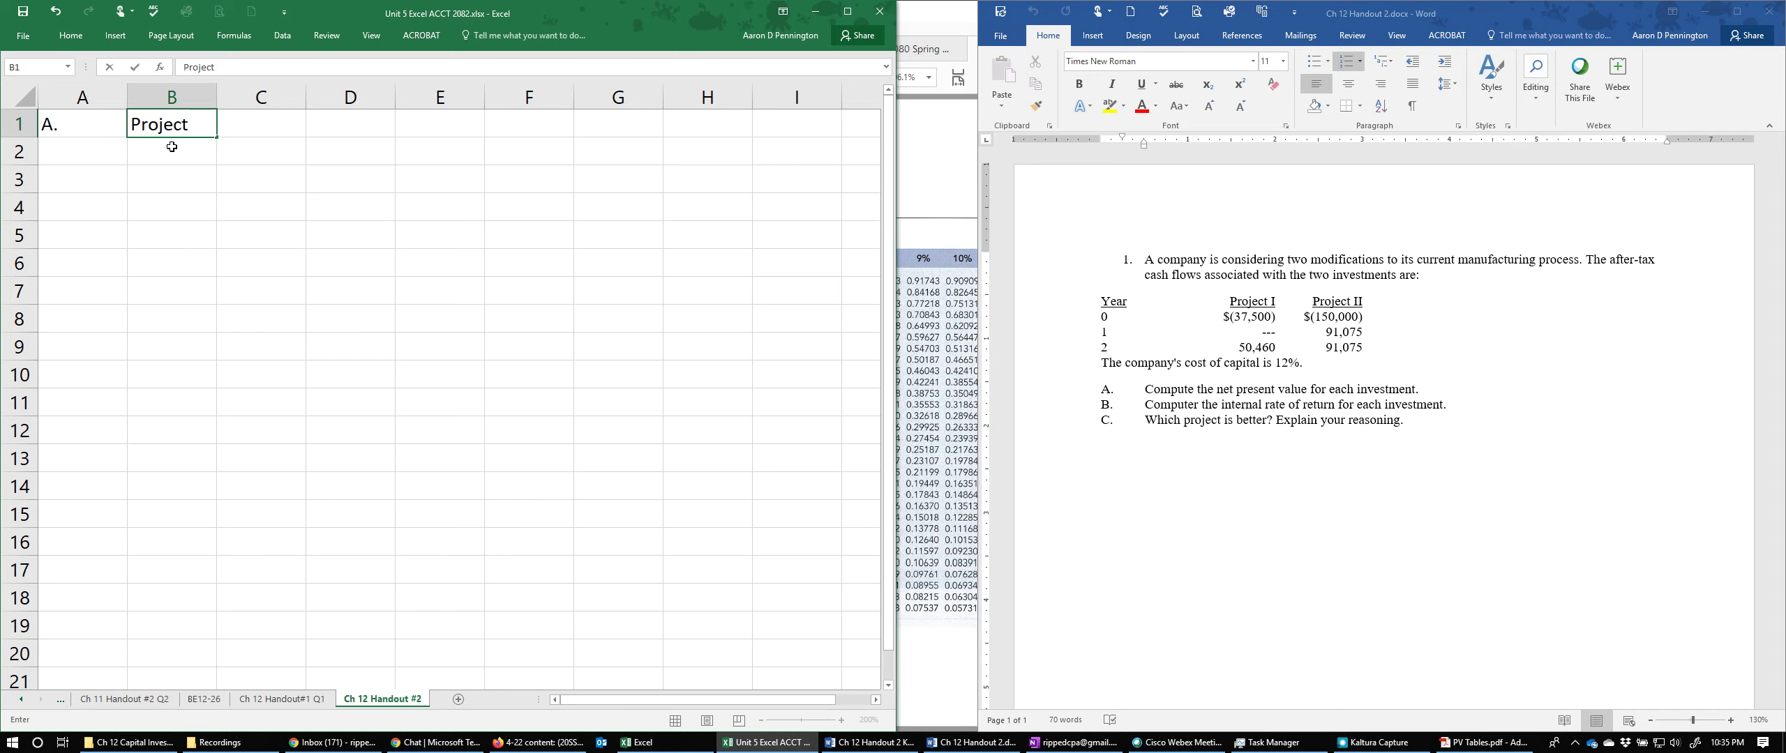
text(I)
key(Return)
drag(216, 99, 152, 106)
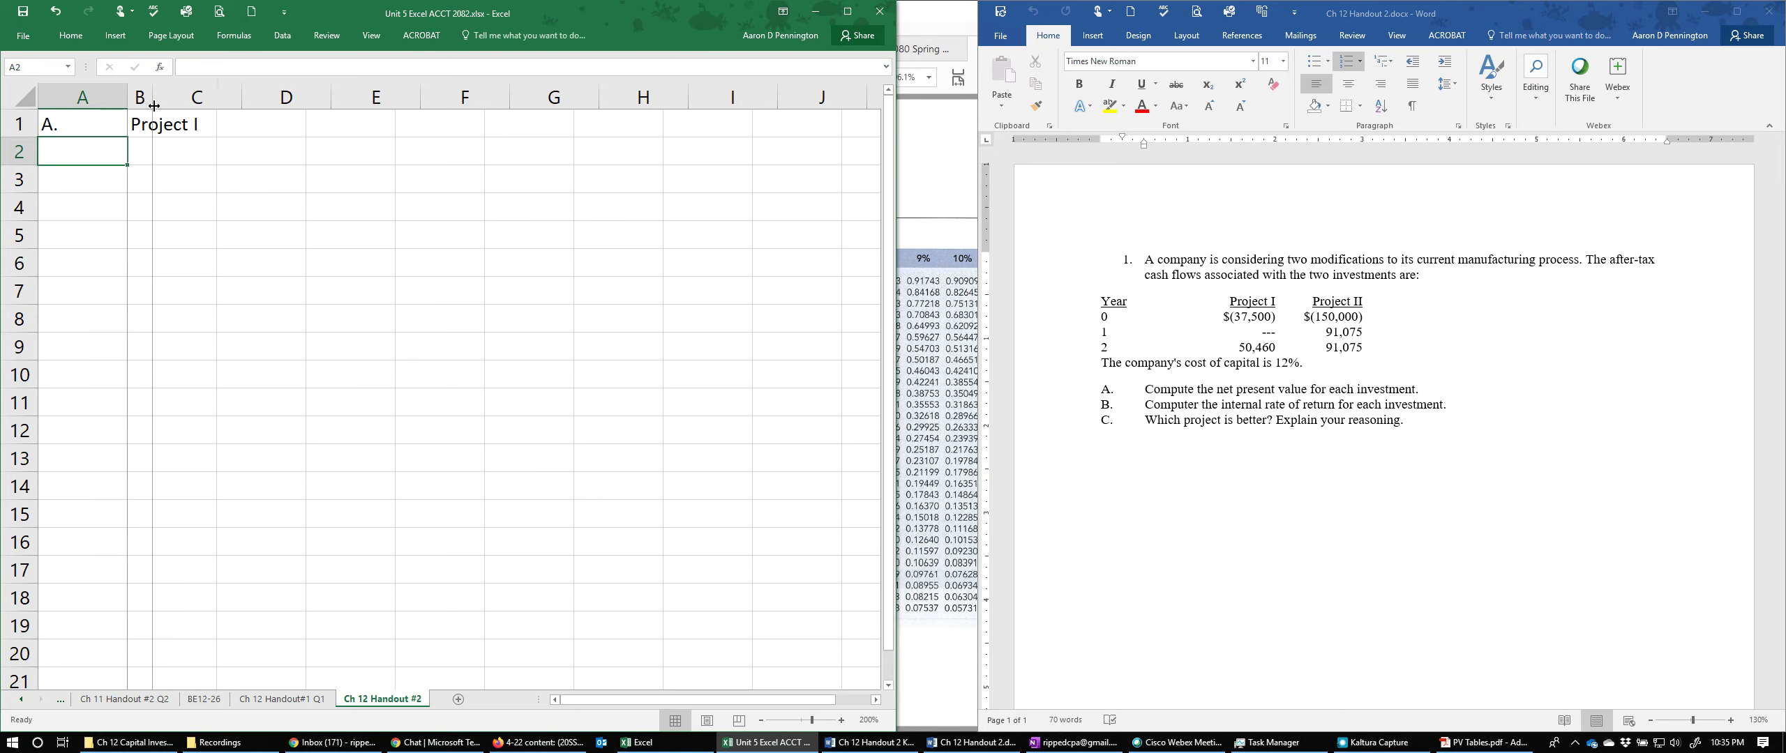
Step: Begin the NPV label in C2 with 'NPV ='
click(188, 147)
text(N)
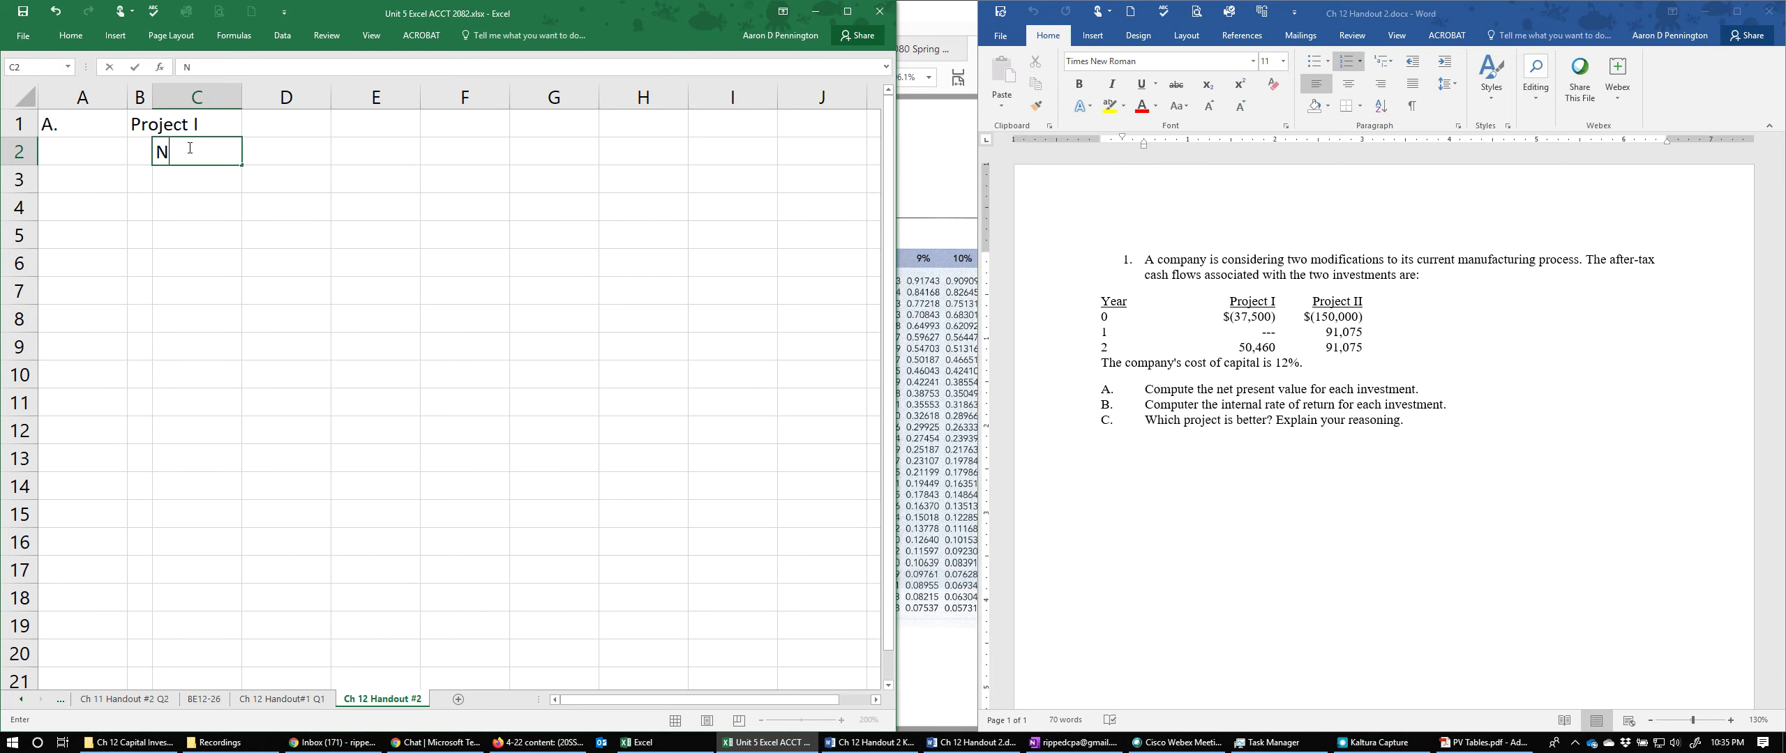
text(PV =)
click(1292, 378)
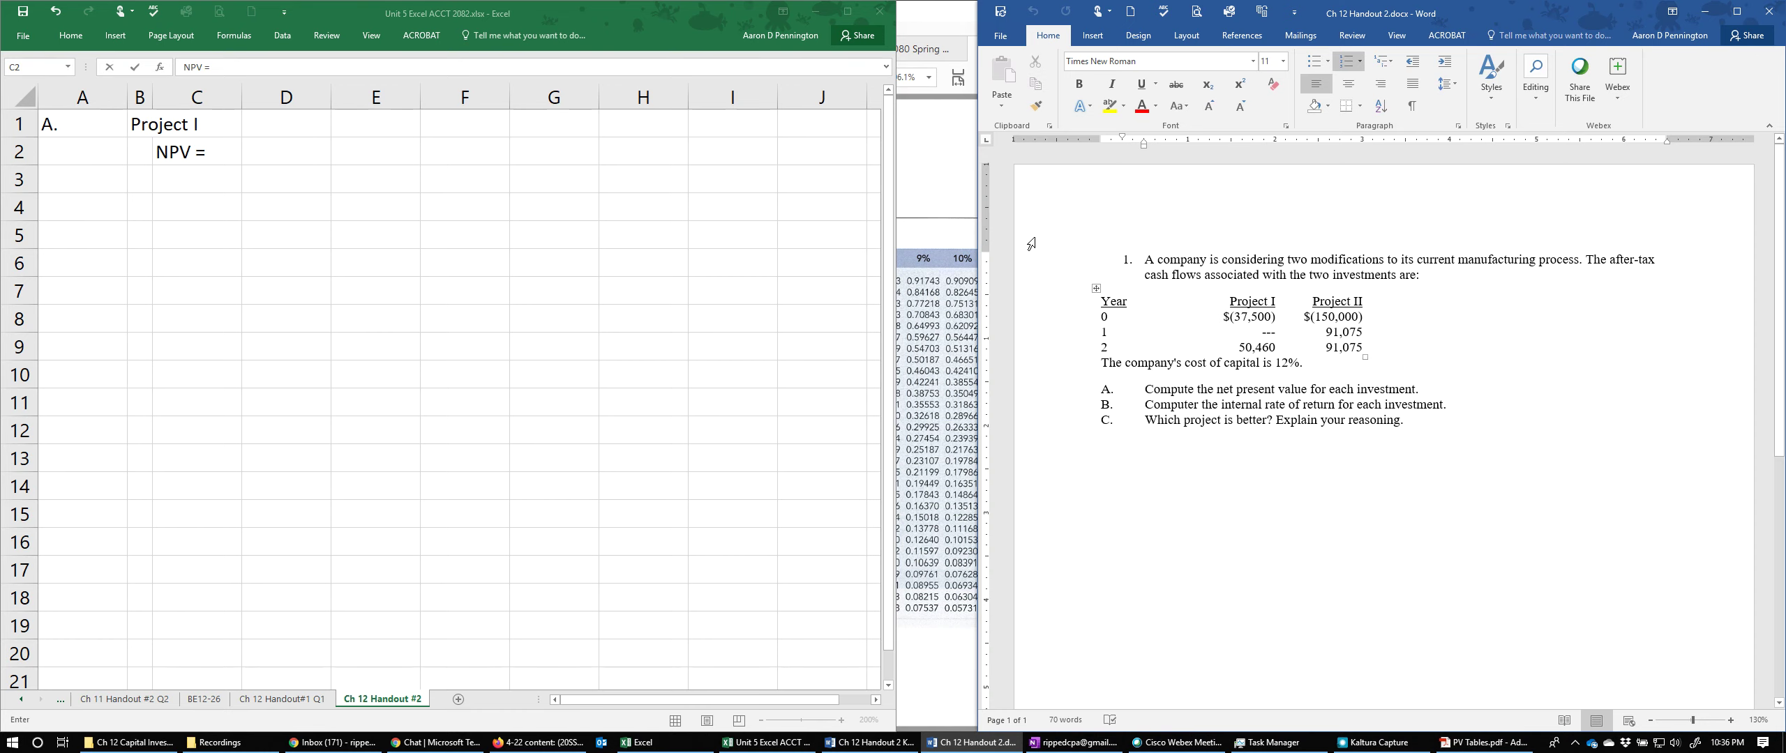
Step: Consult the Present Value of a Single Amount table in PV Tables.pdf
click(927, 165)
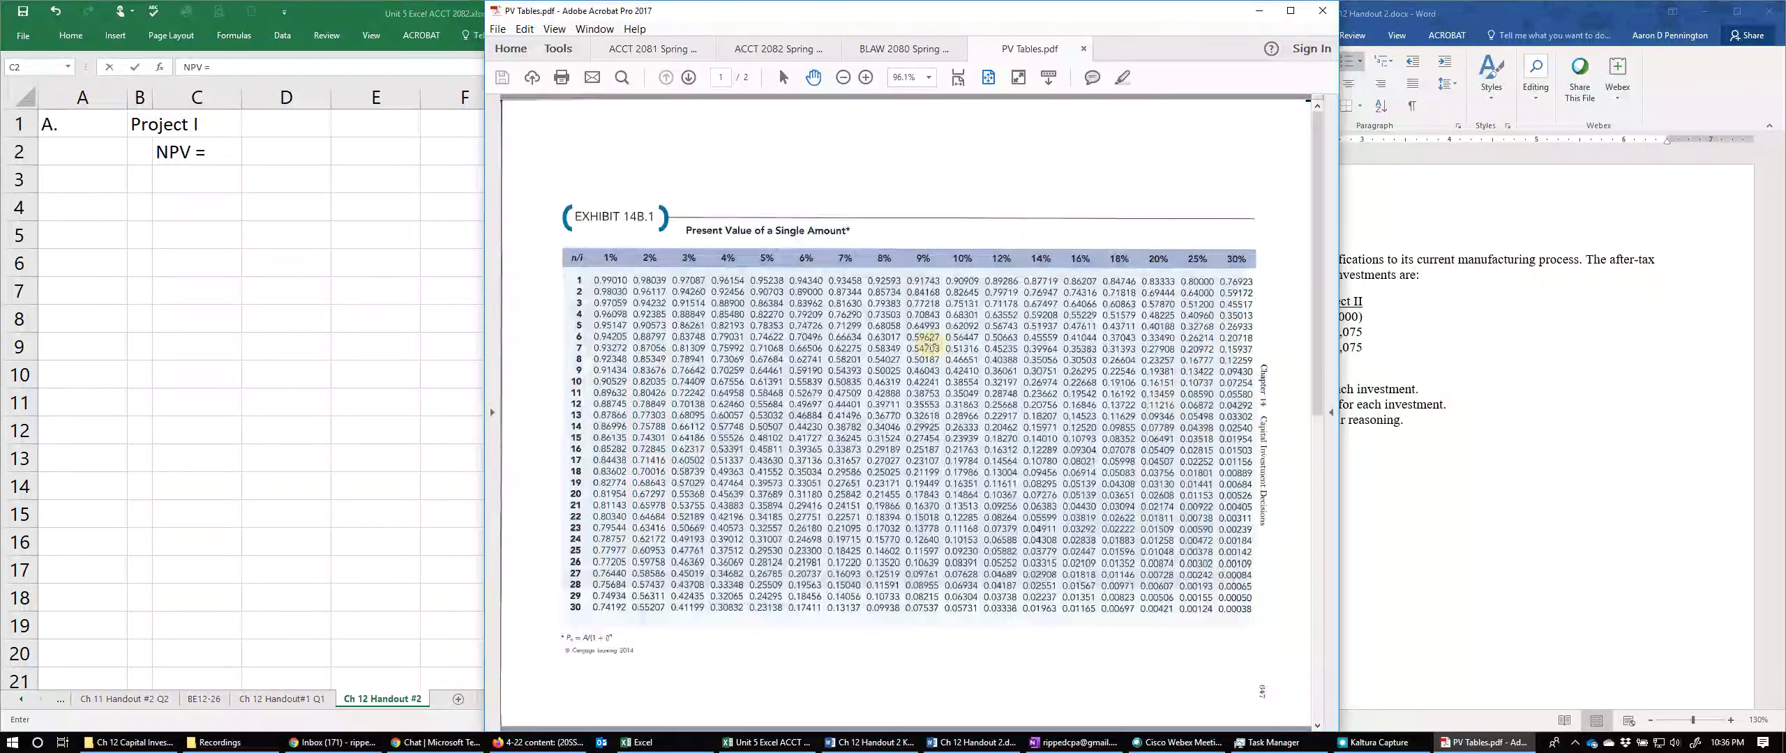
click(909, 339)
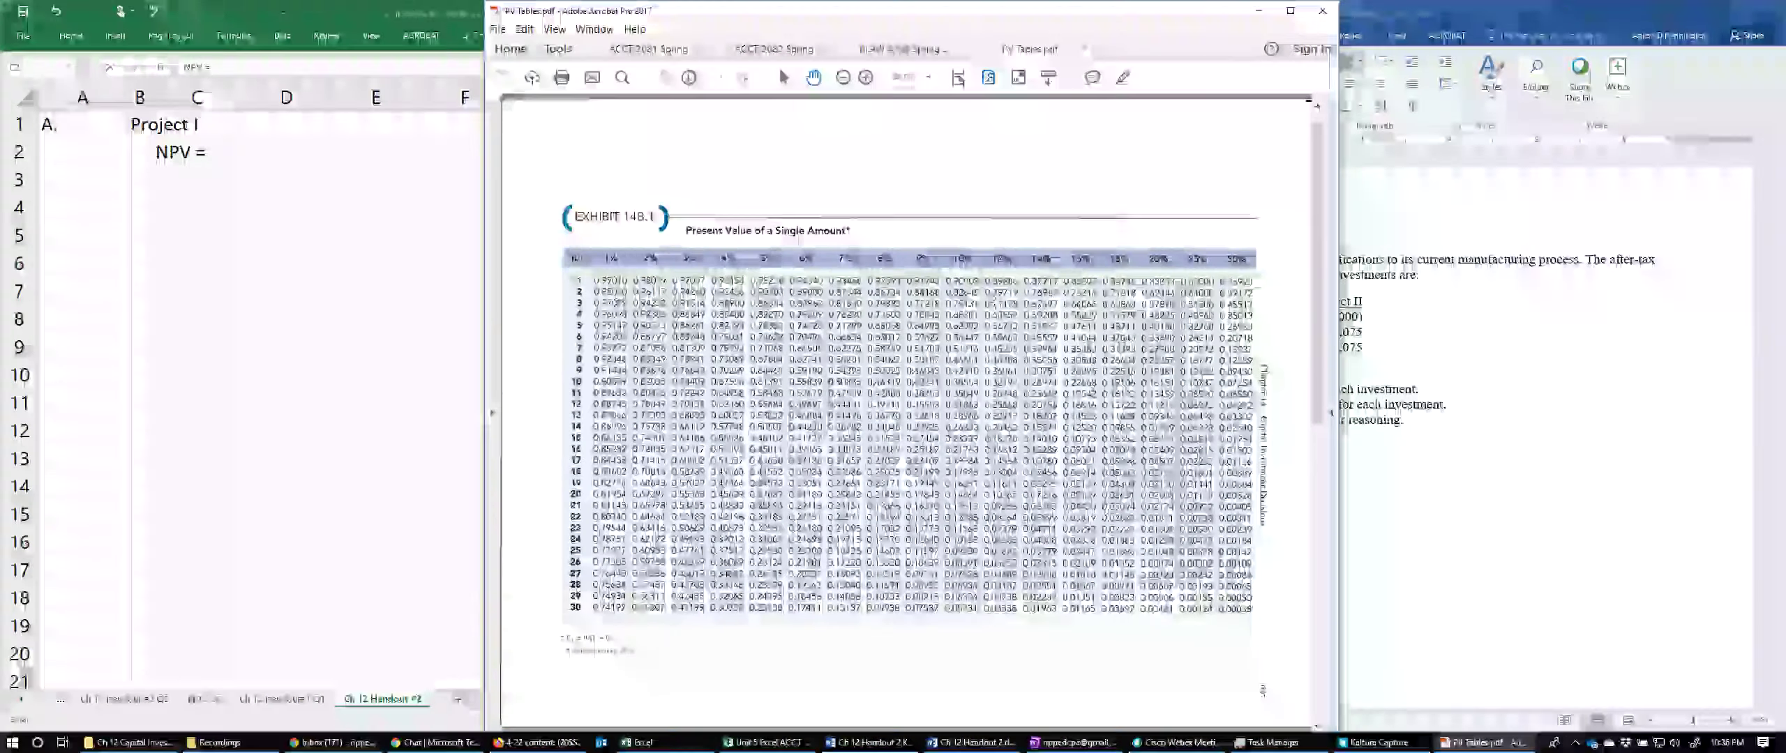
key(alt+Tab)
key(alt+Tab)
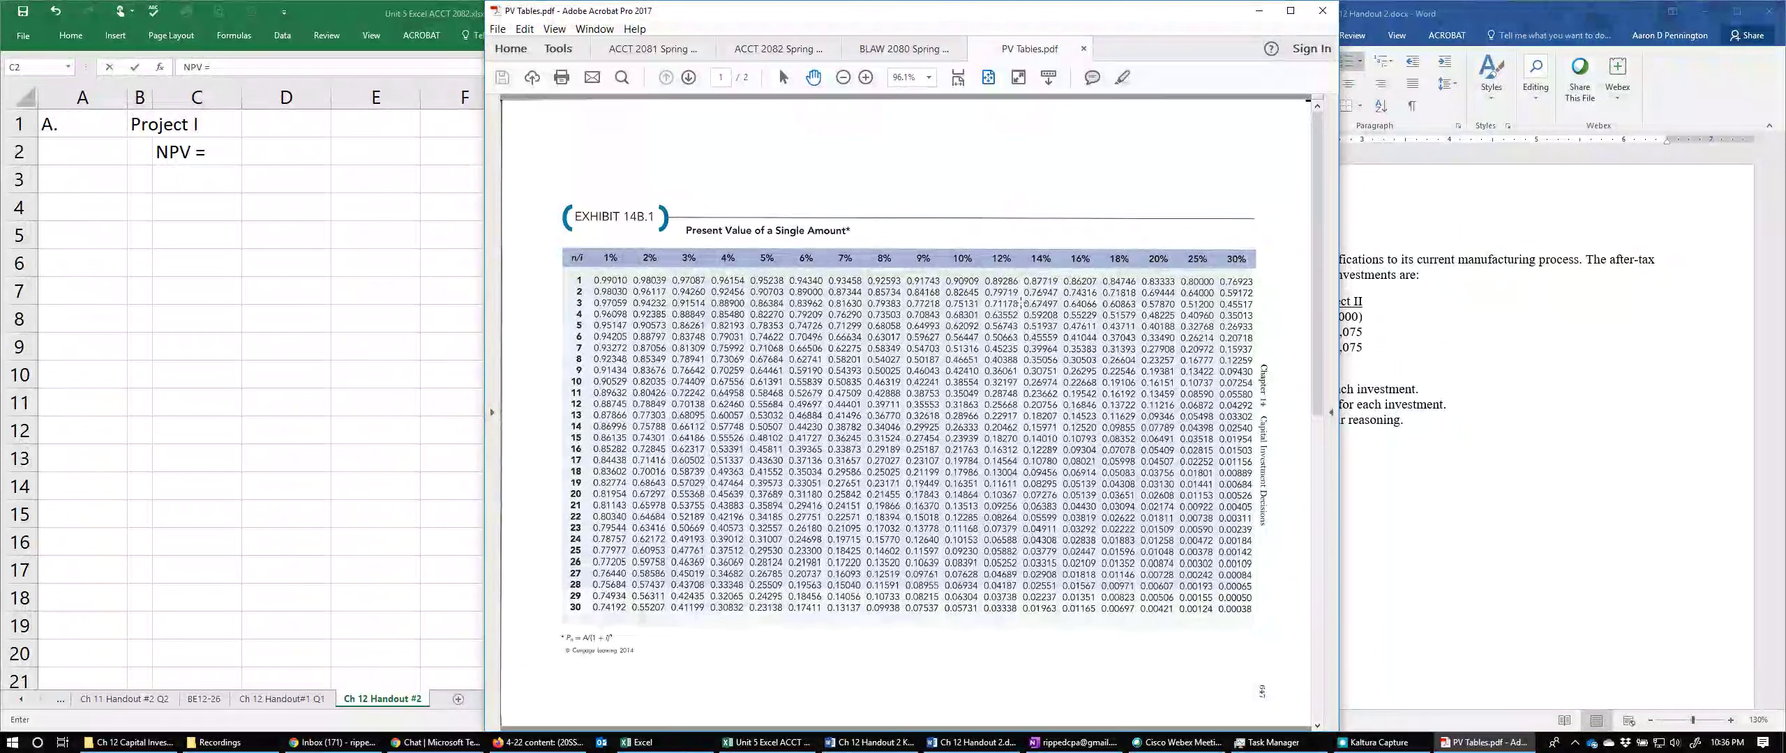
click(229, 156)
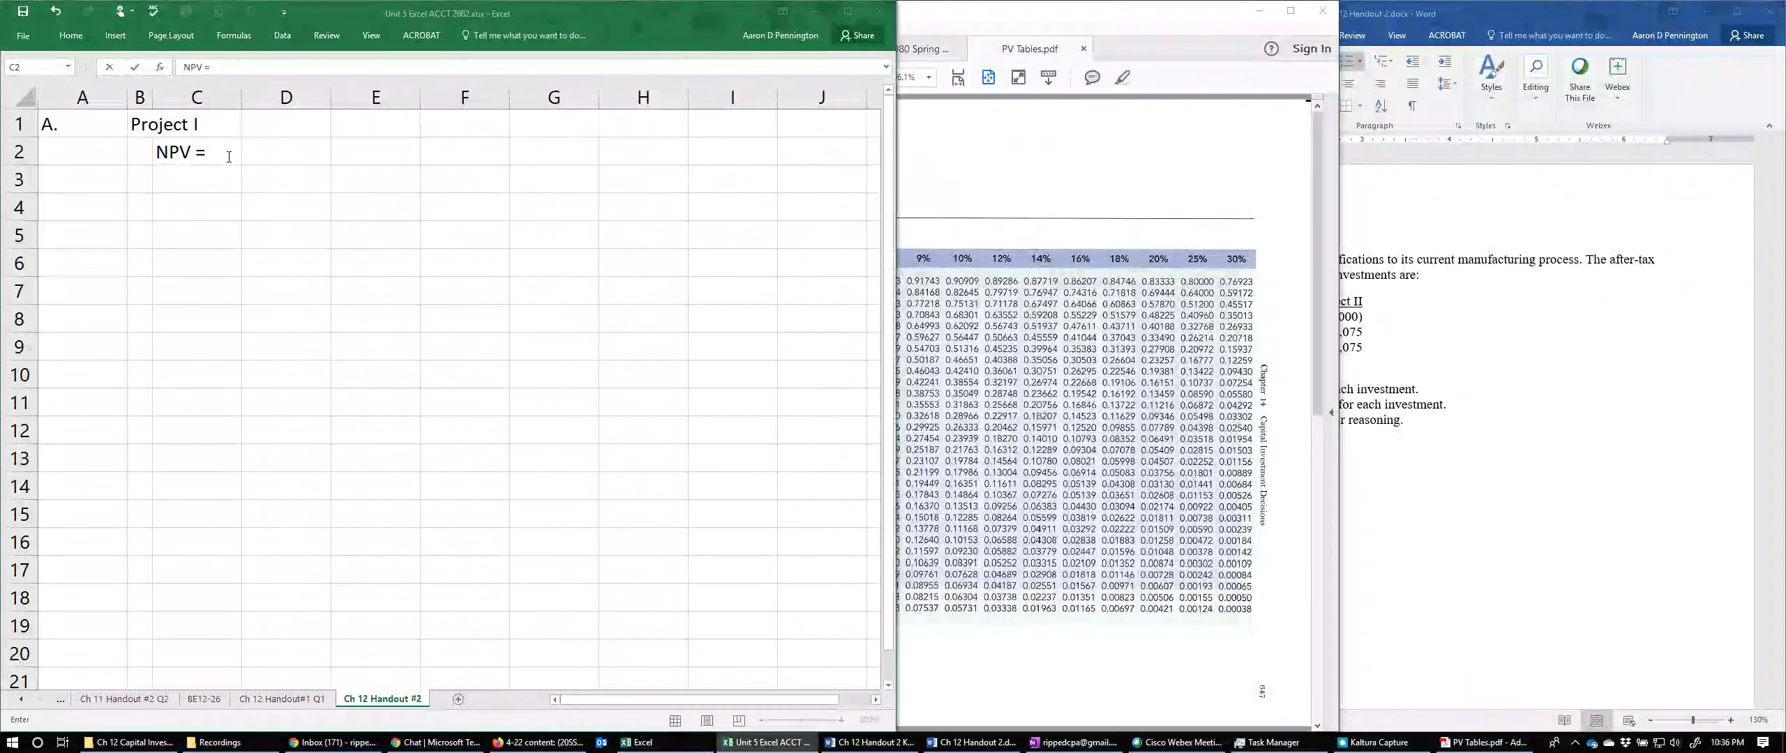
Step: Continue C2 as 'NPV = (50460 x .79719) - 37500' using the PV factor and investment
click(250, 69)
text(()
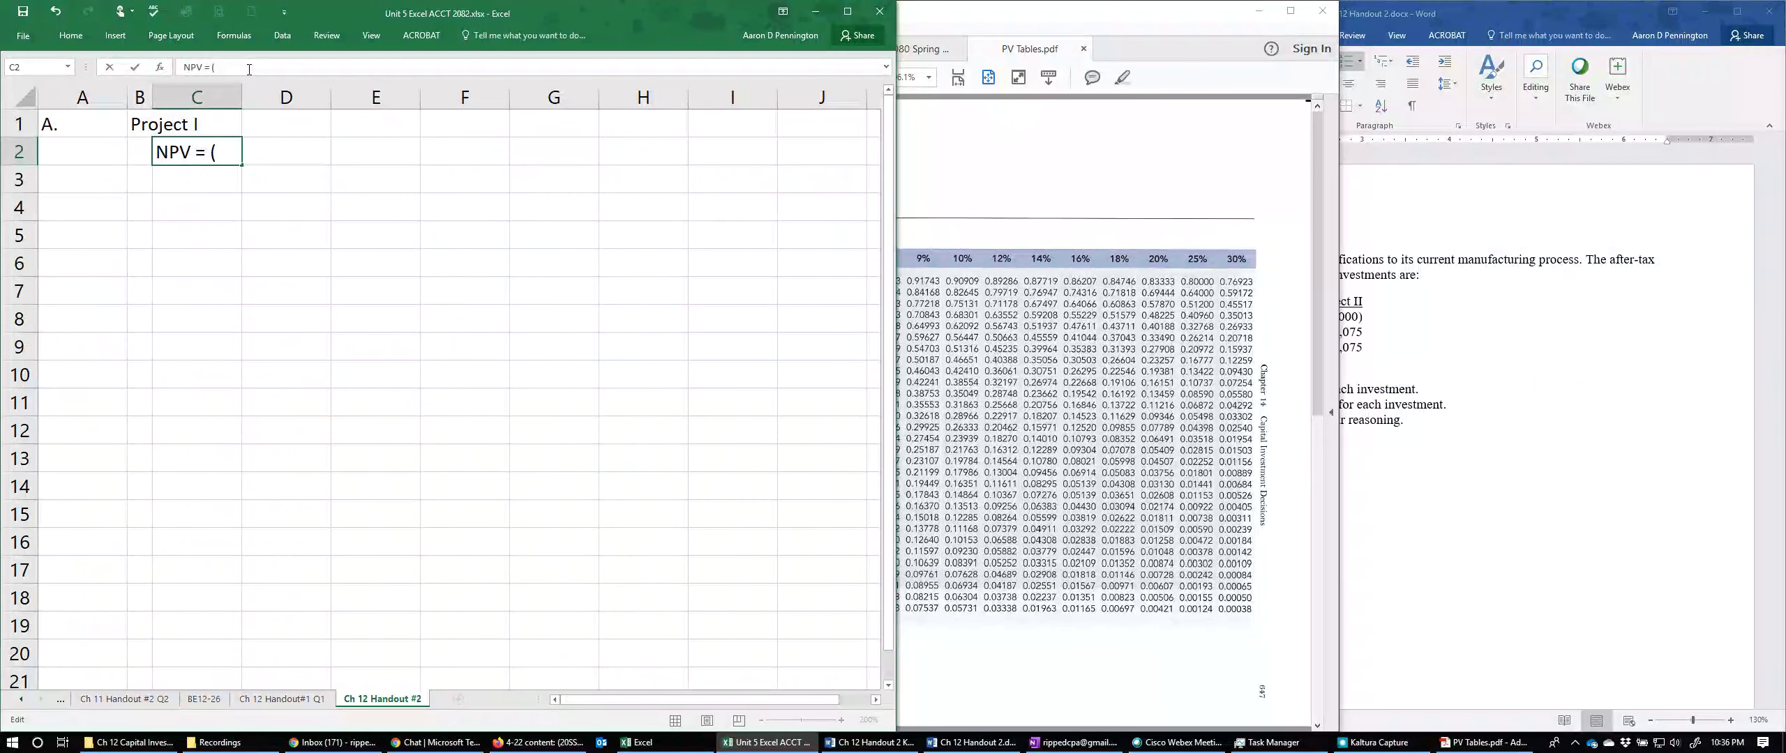
key(alt+Tab)
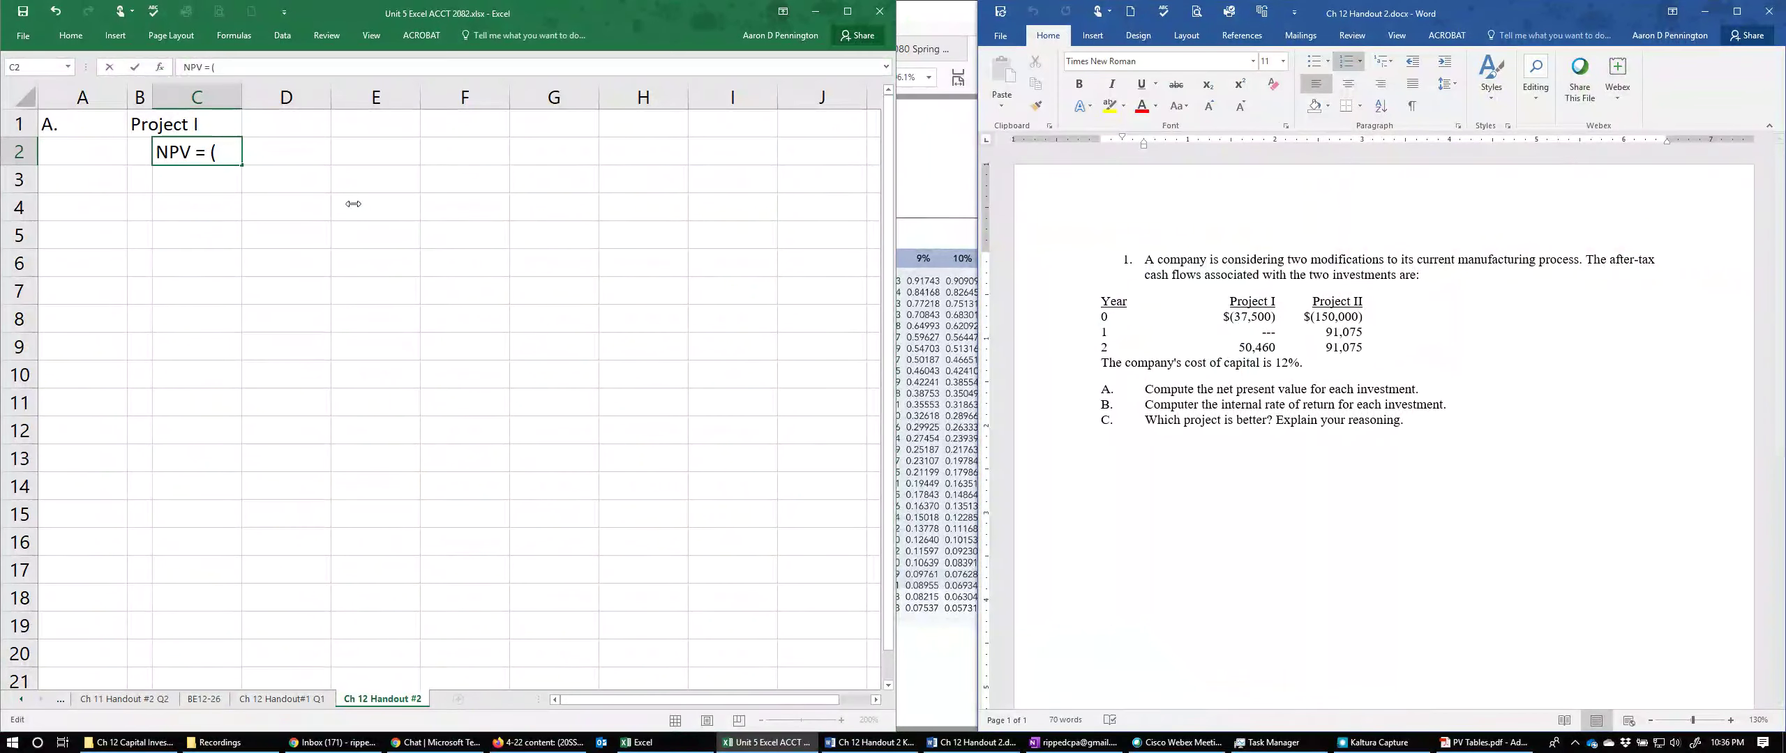
click(240, 65)
text(50460 x)
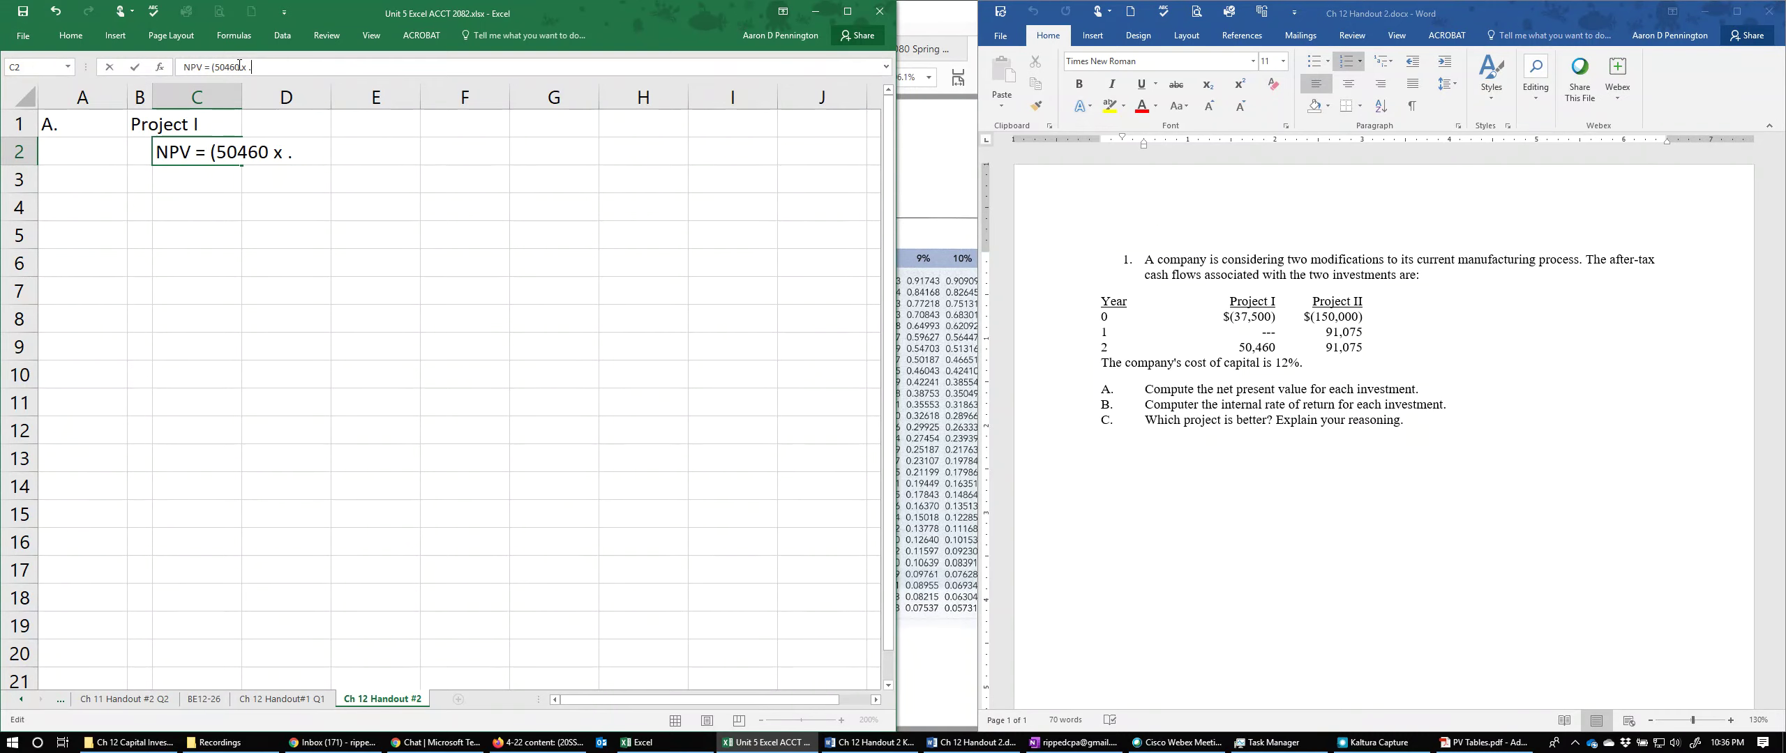
text( .79719)
click(953, 342)
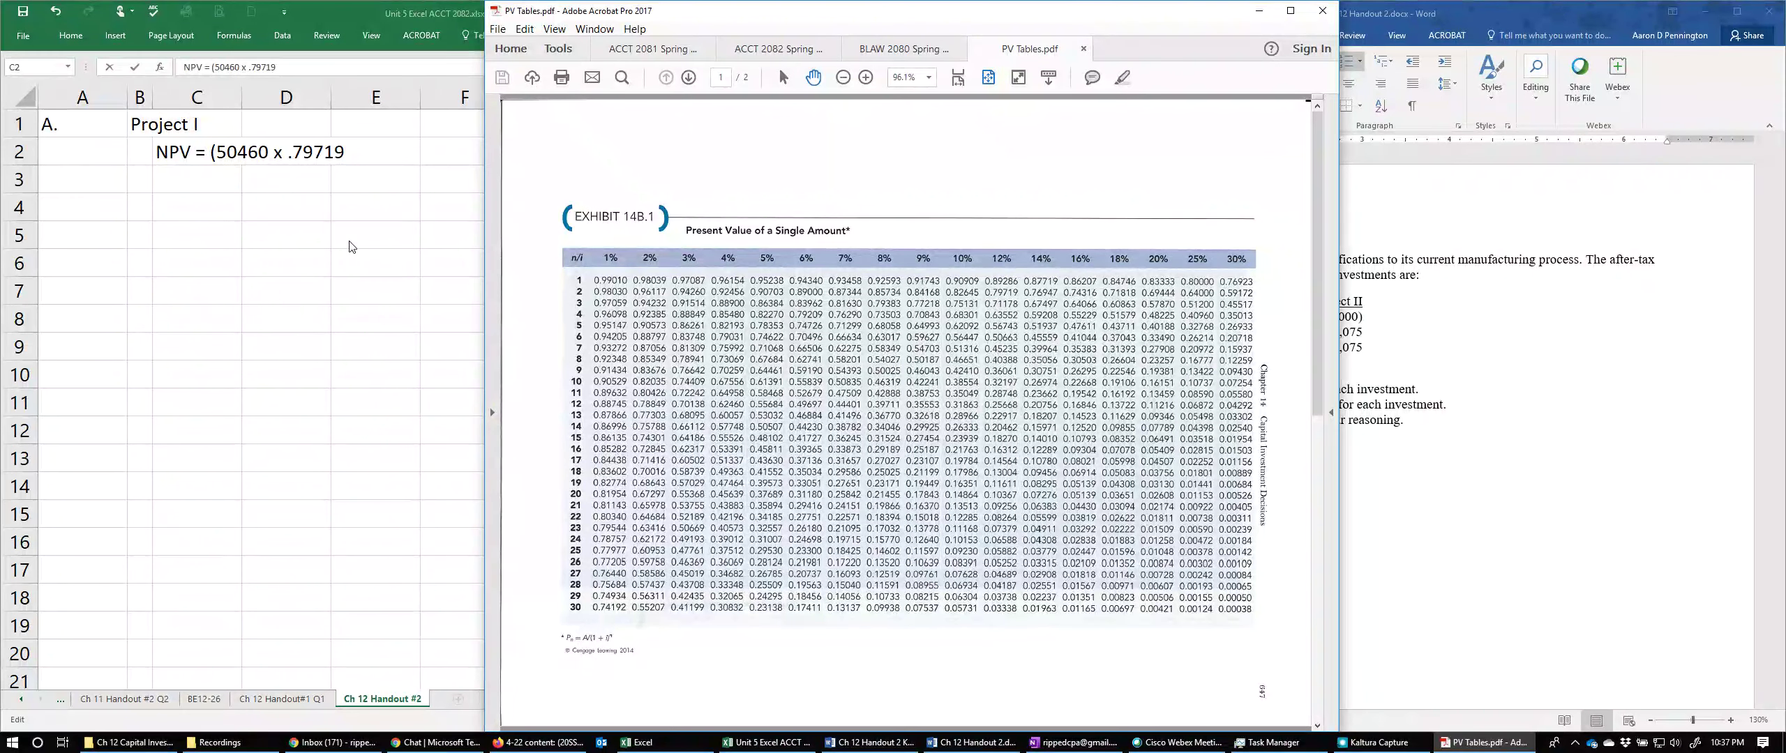
click(331, 196)
click(303, 66)
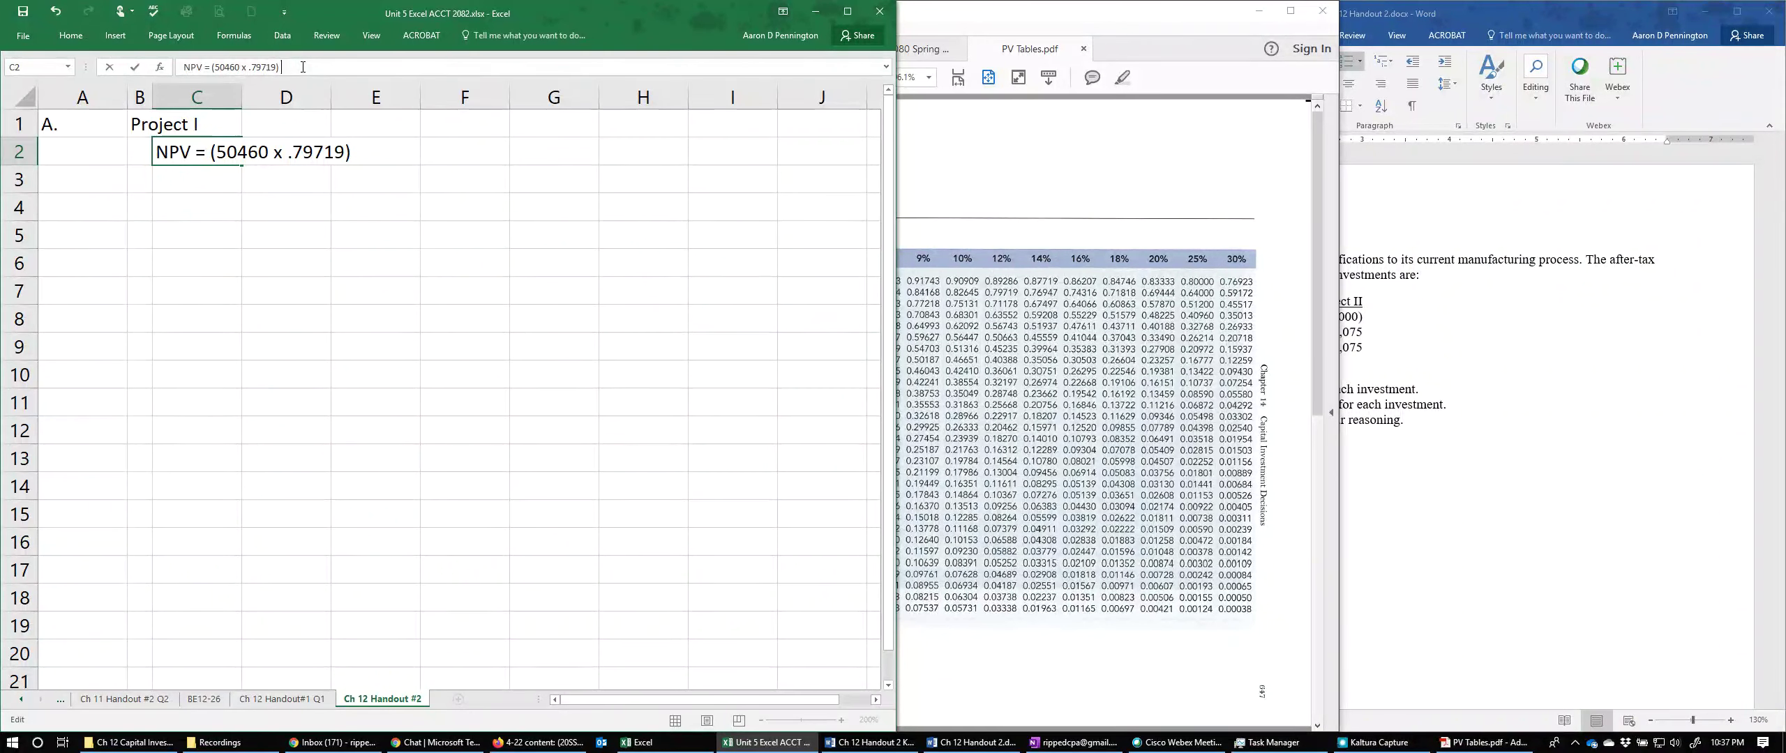
text(-)
click(1465, 360)
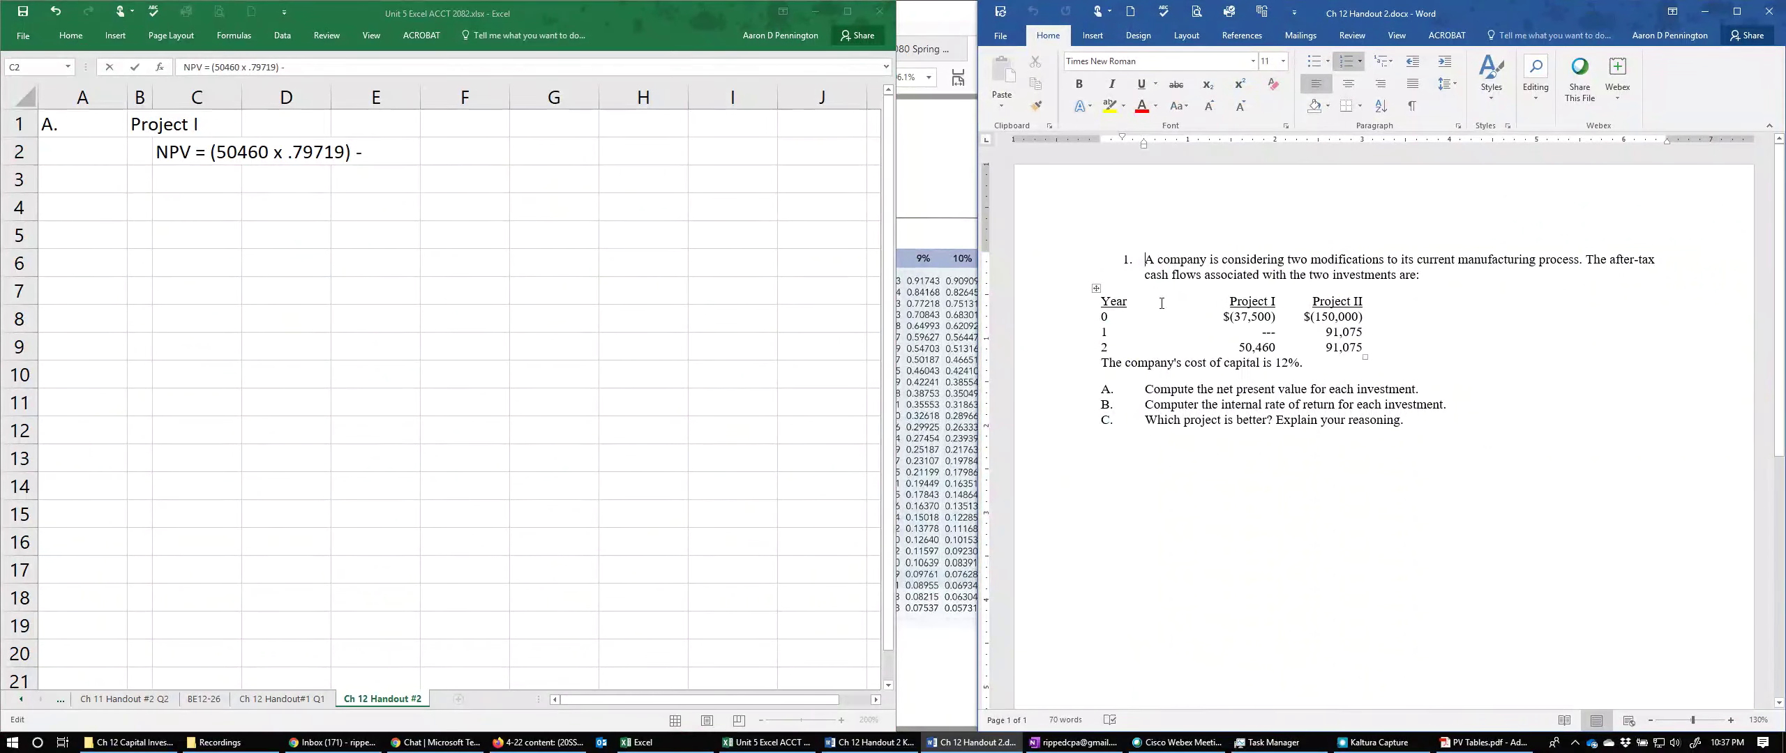
click(337, 77)
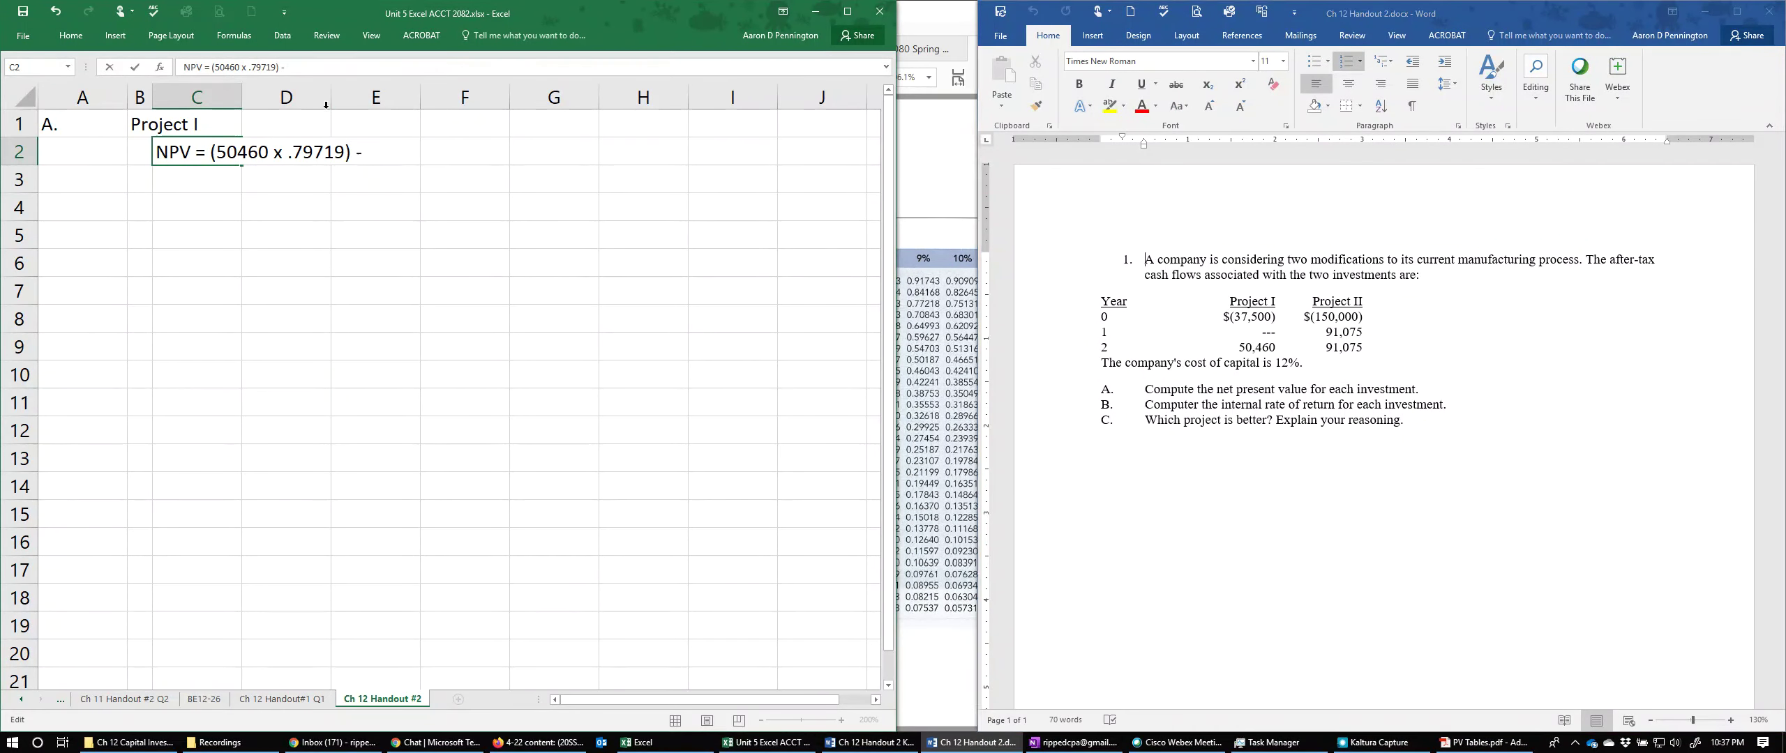
text(37500)
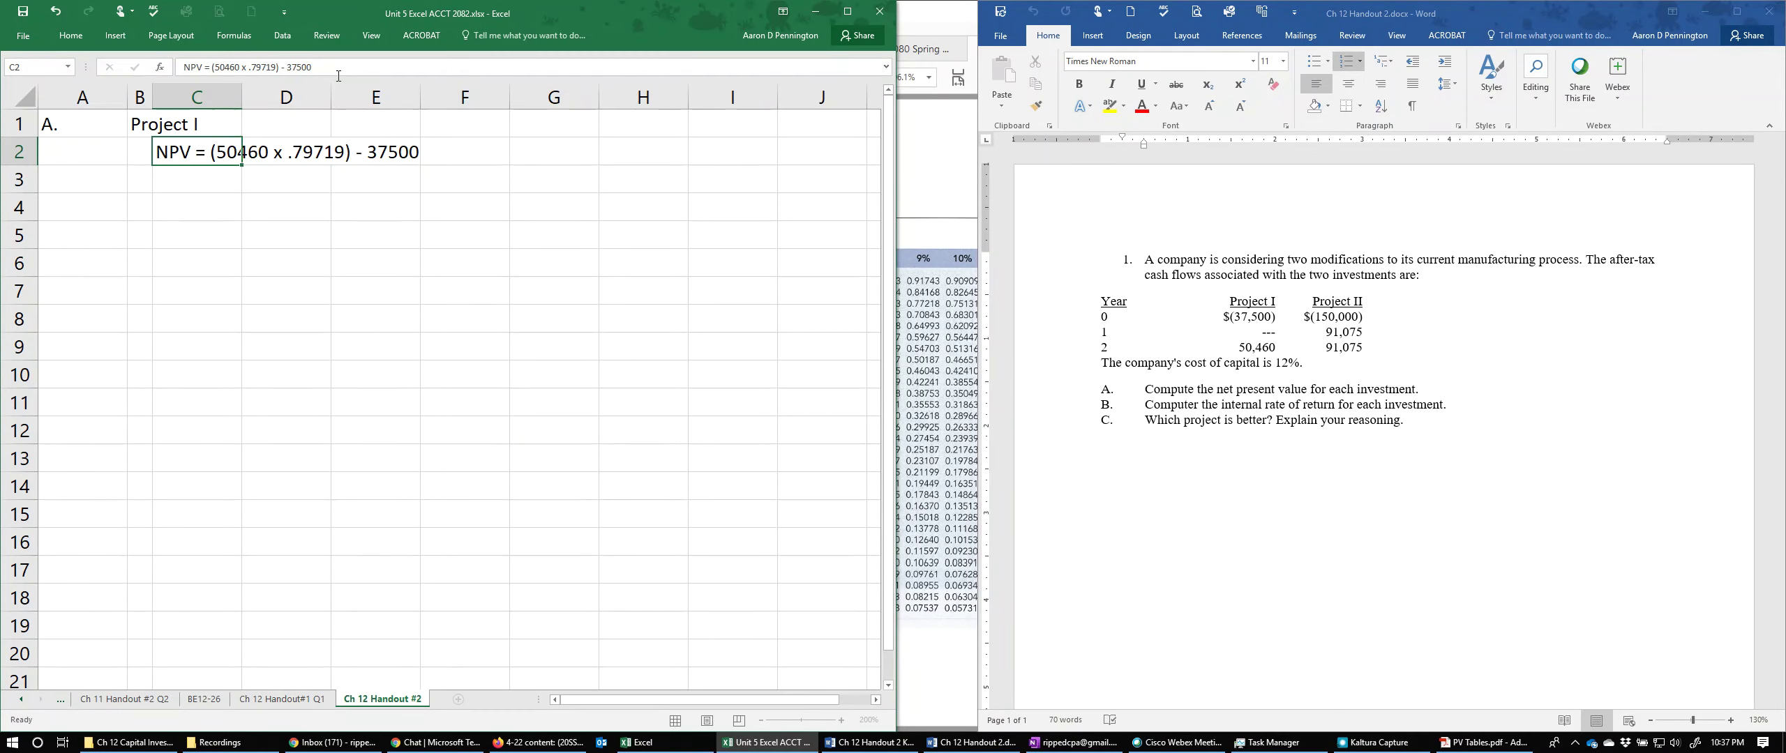
Step: Enter =(50460*.79719)-37500 in C3 to compute Project I's NPV
key(Return)
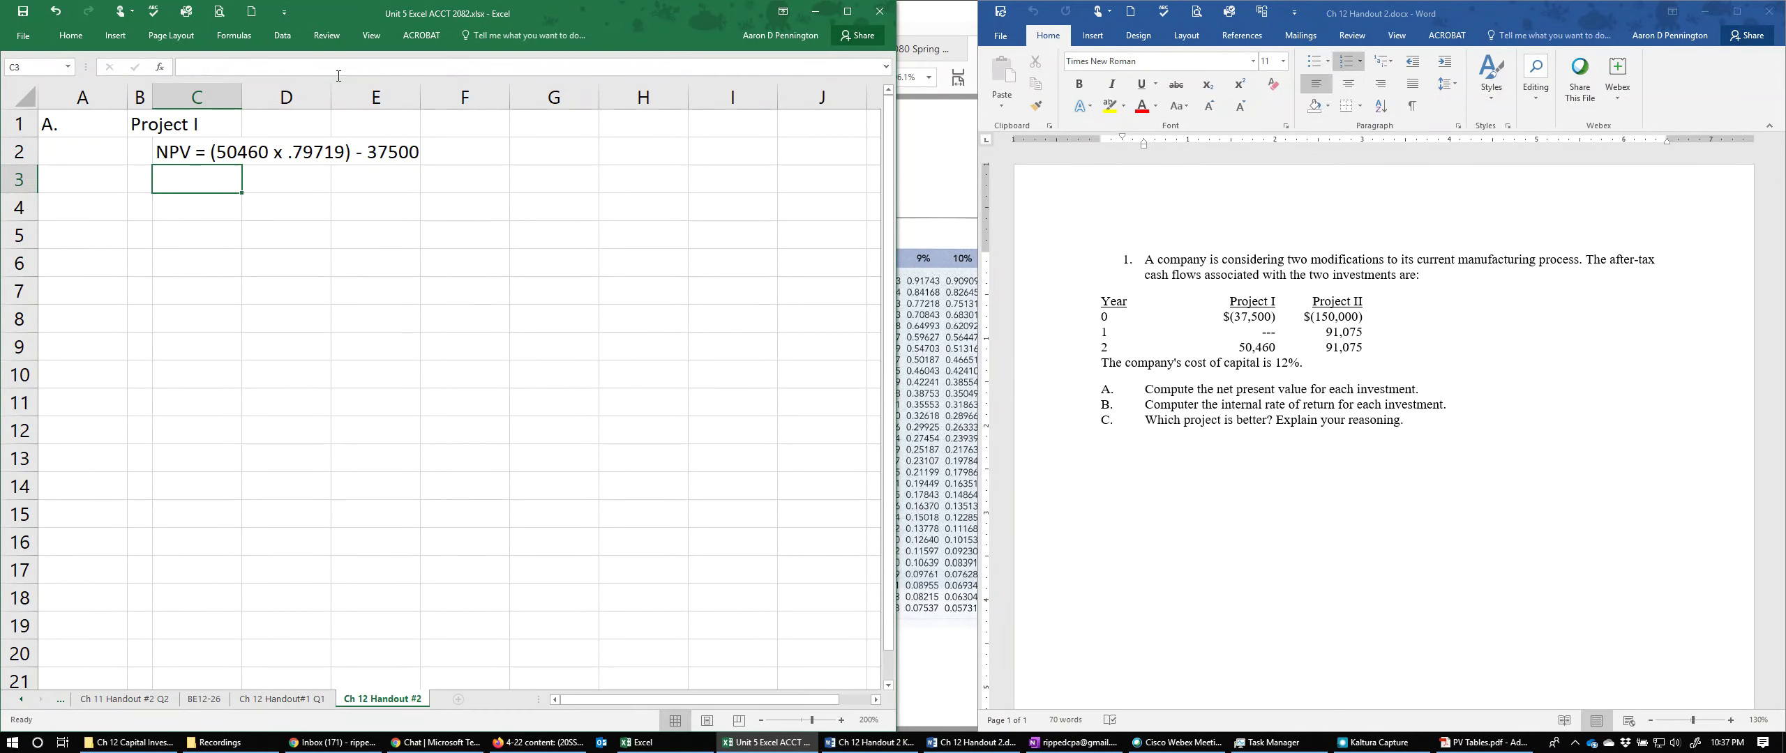
text(=)
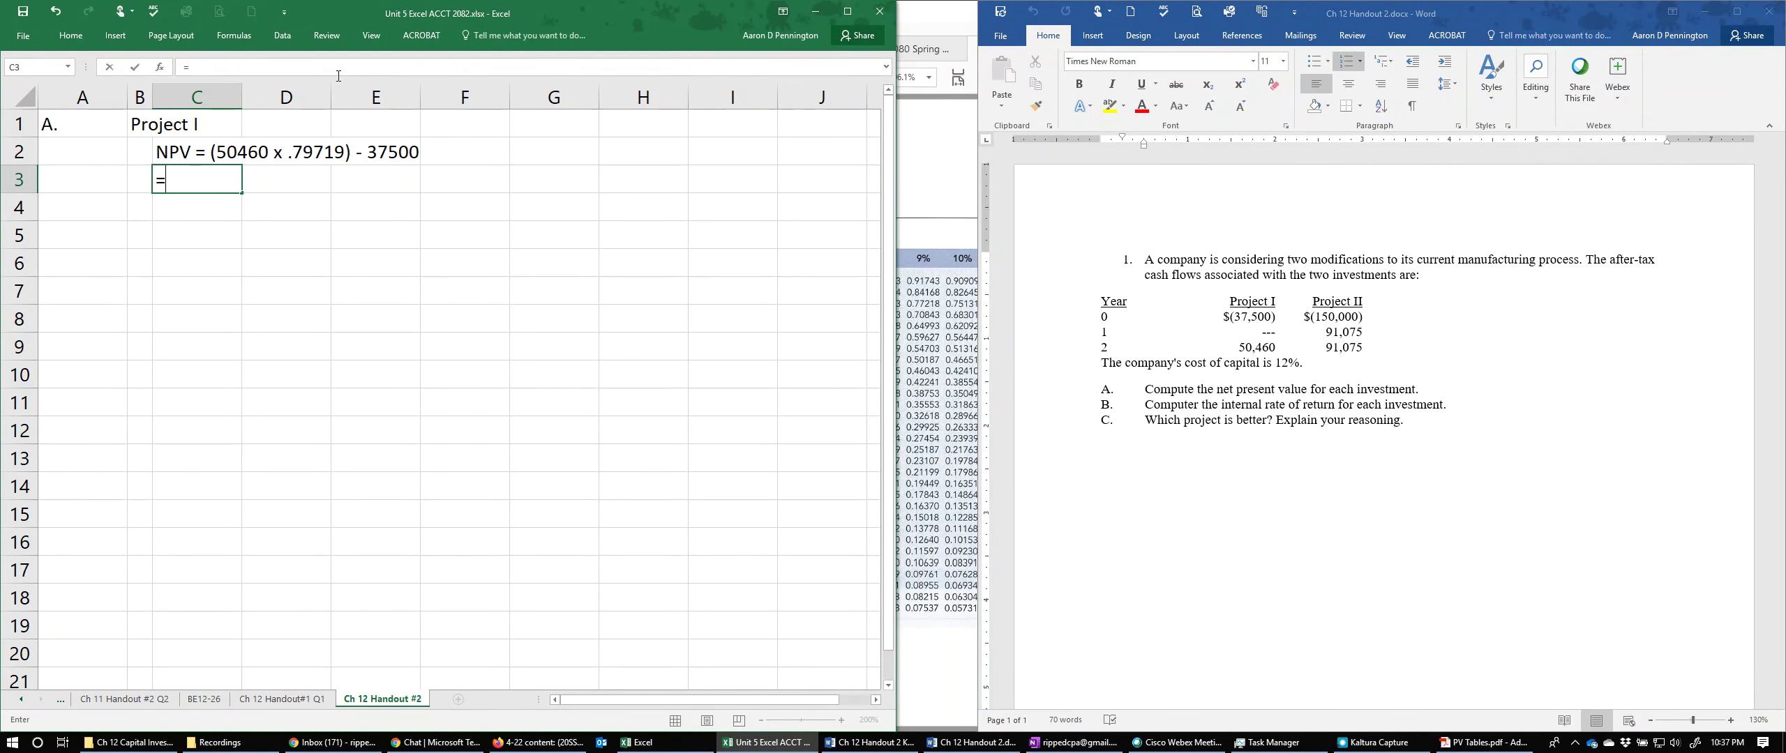
text(()
text(50)
text(460)
text(*)
text(797)
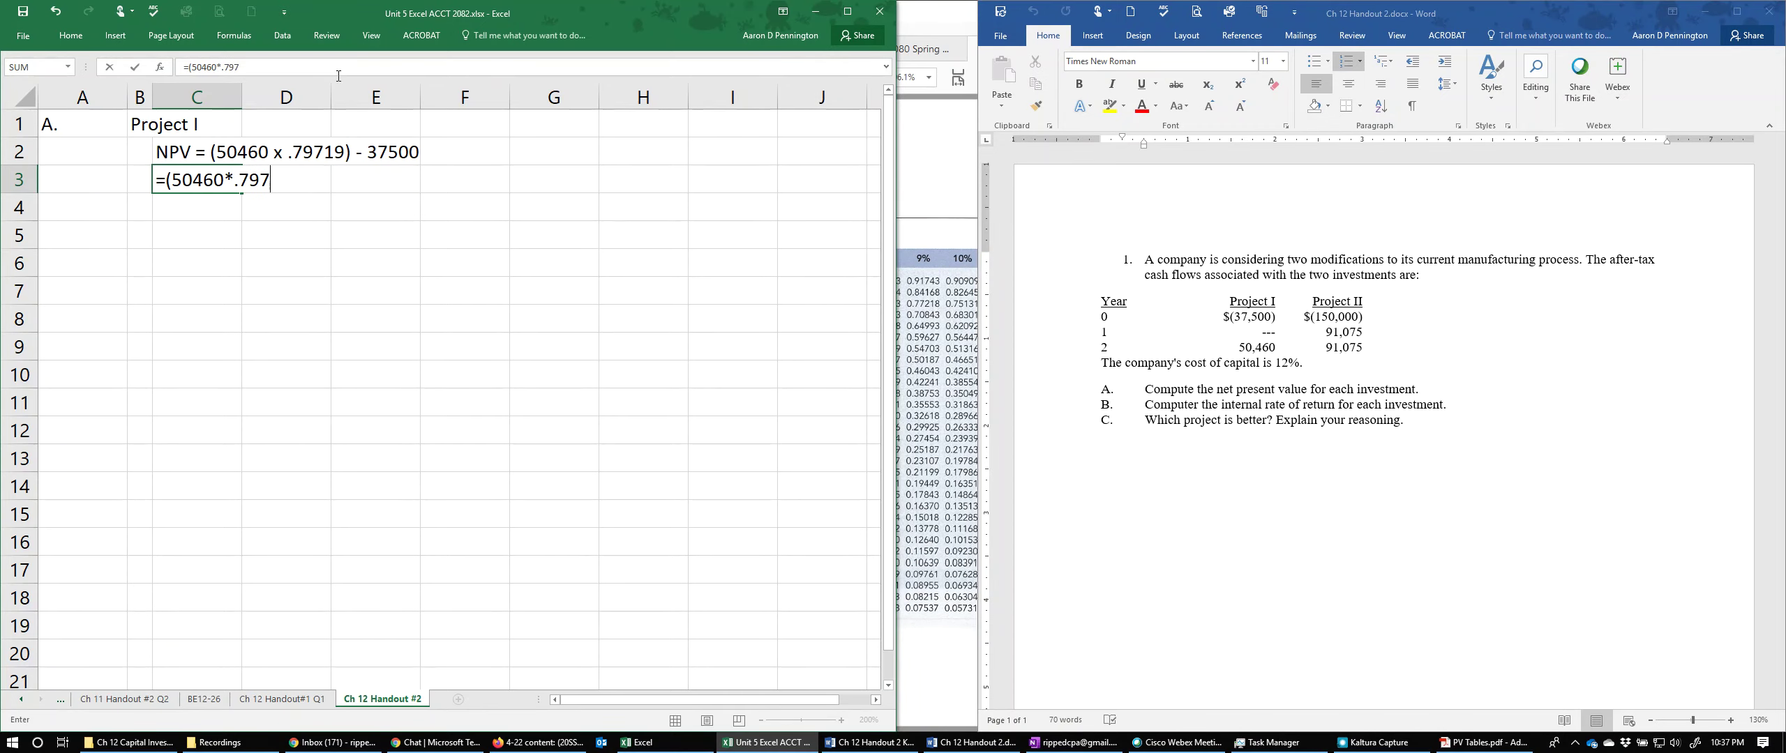
text(19)-37500)
key(ctrl+Return)
key(Down)
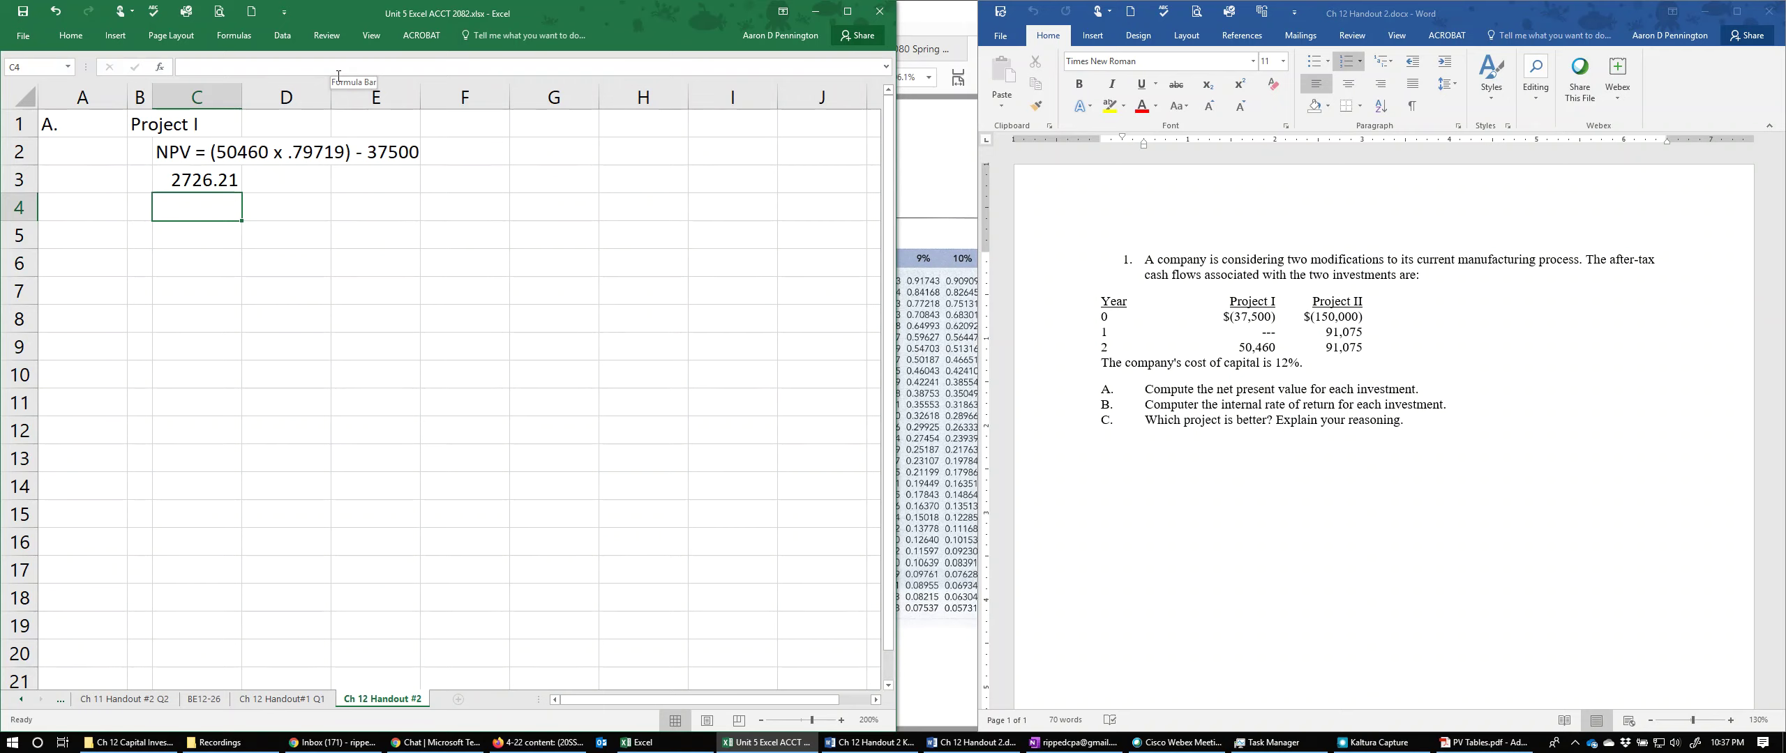
Step: Format C3 in Accounting format so it shows $2,726.21
click(215, 181)
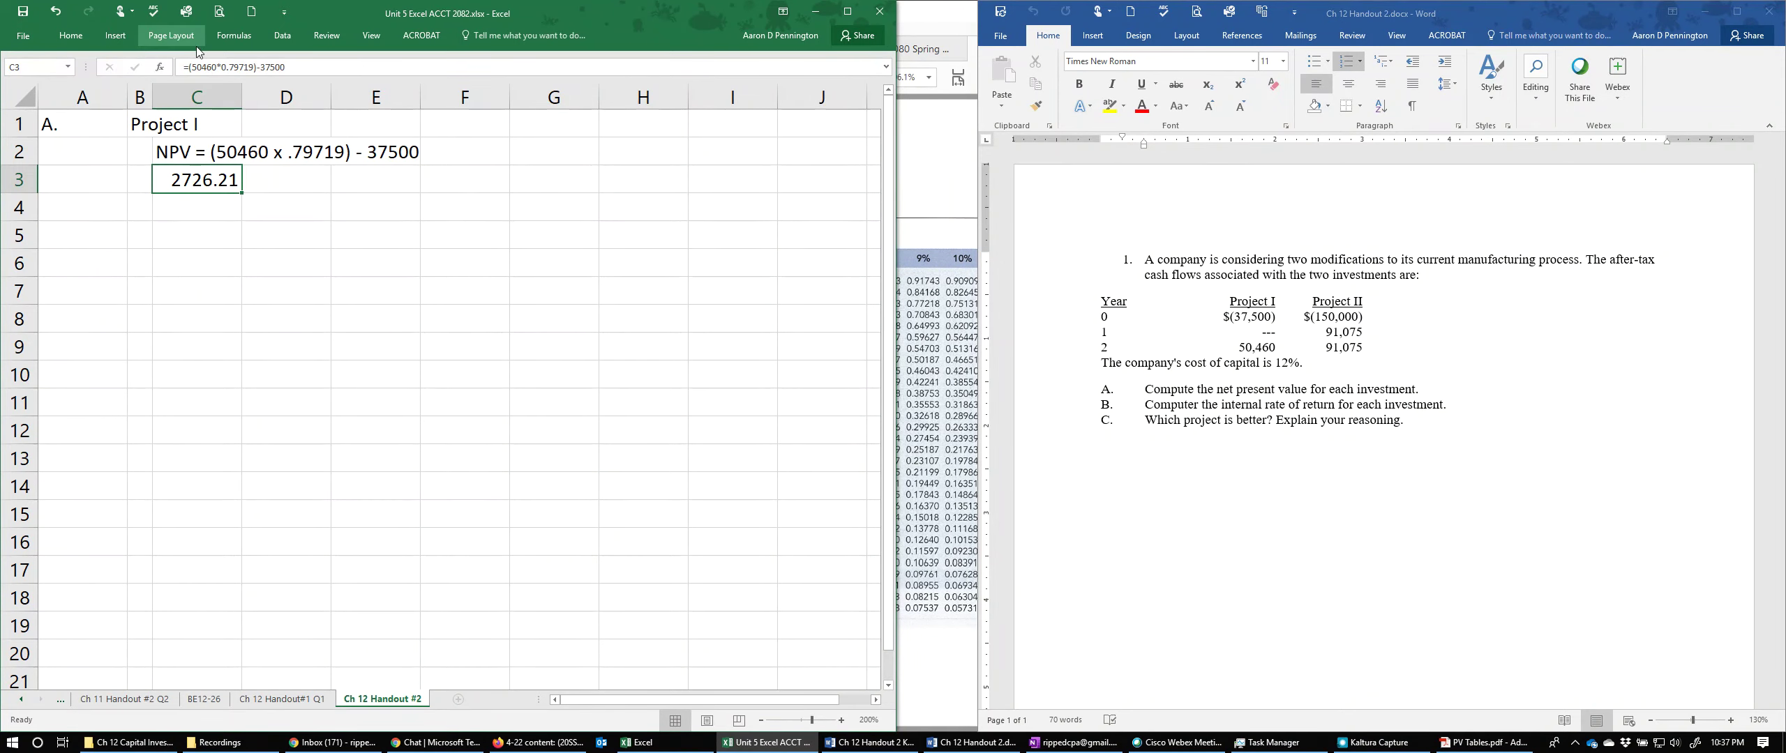
click(78, 38)
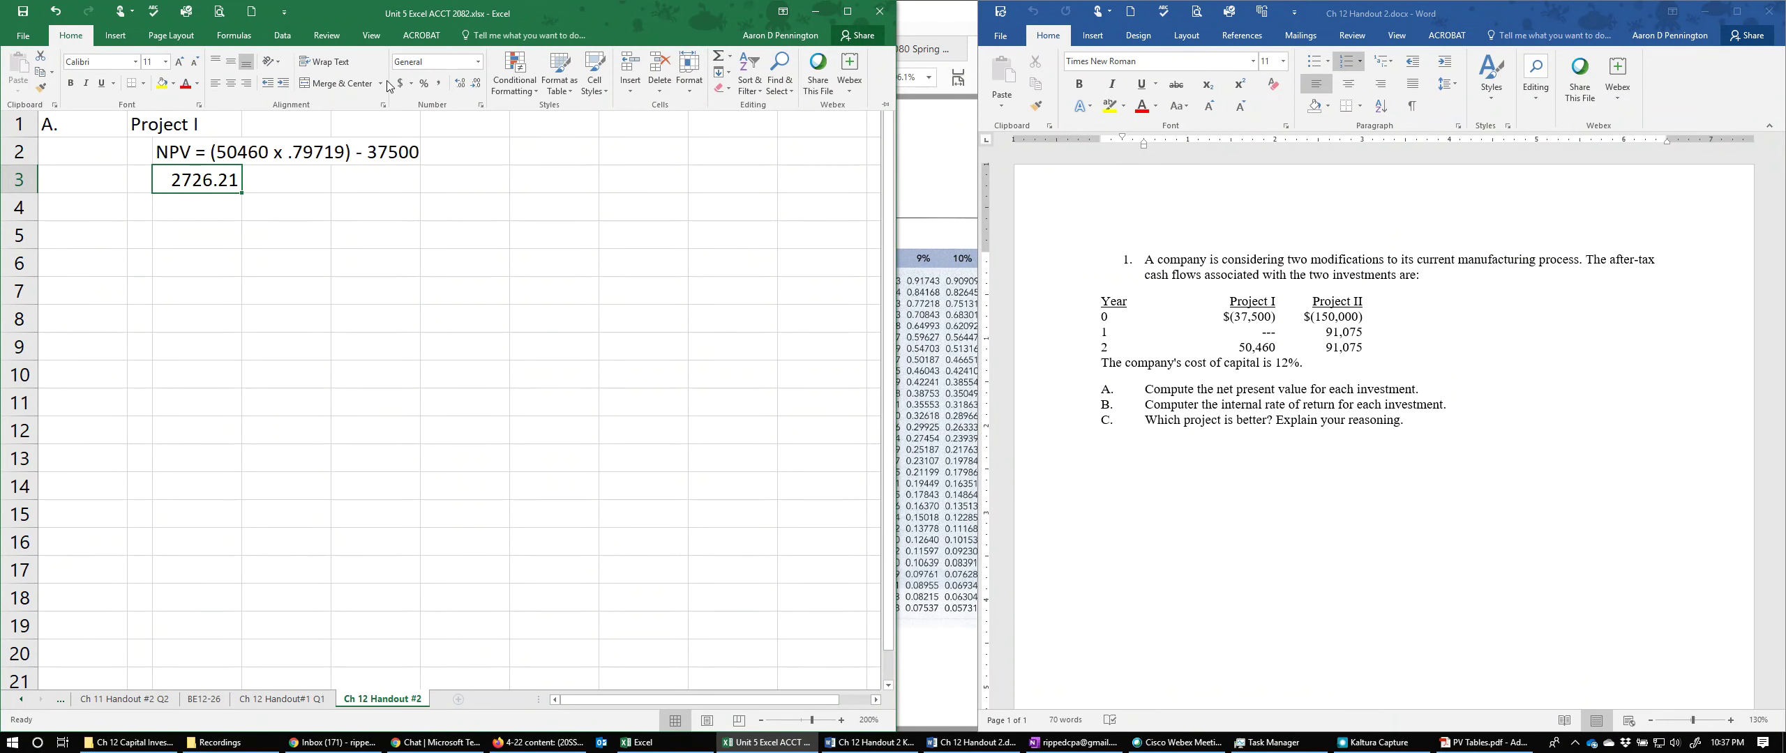
click(400, 85)
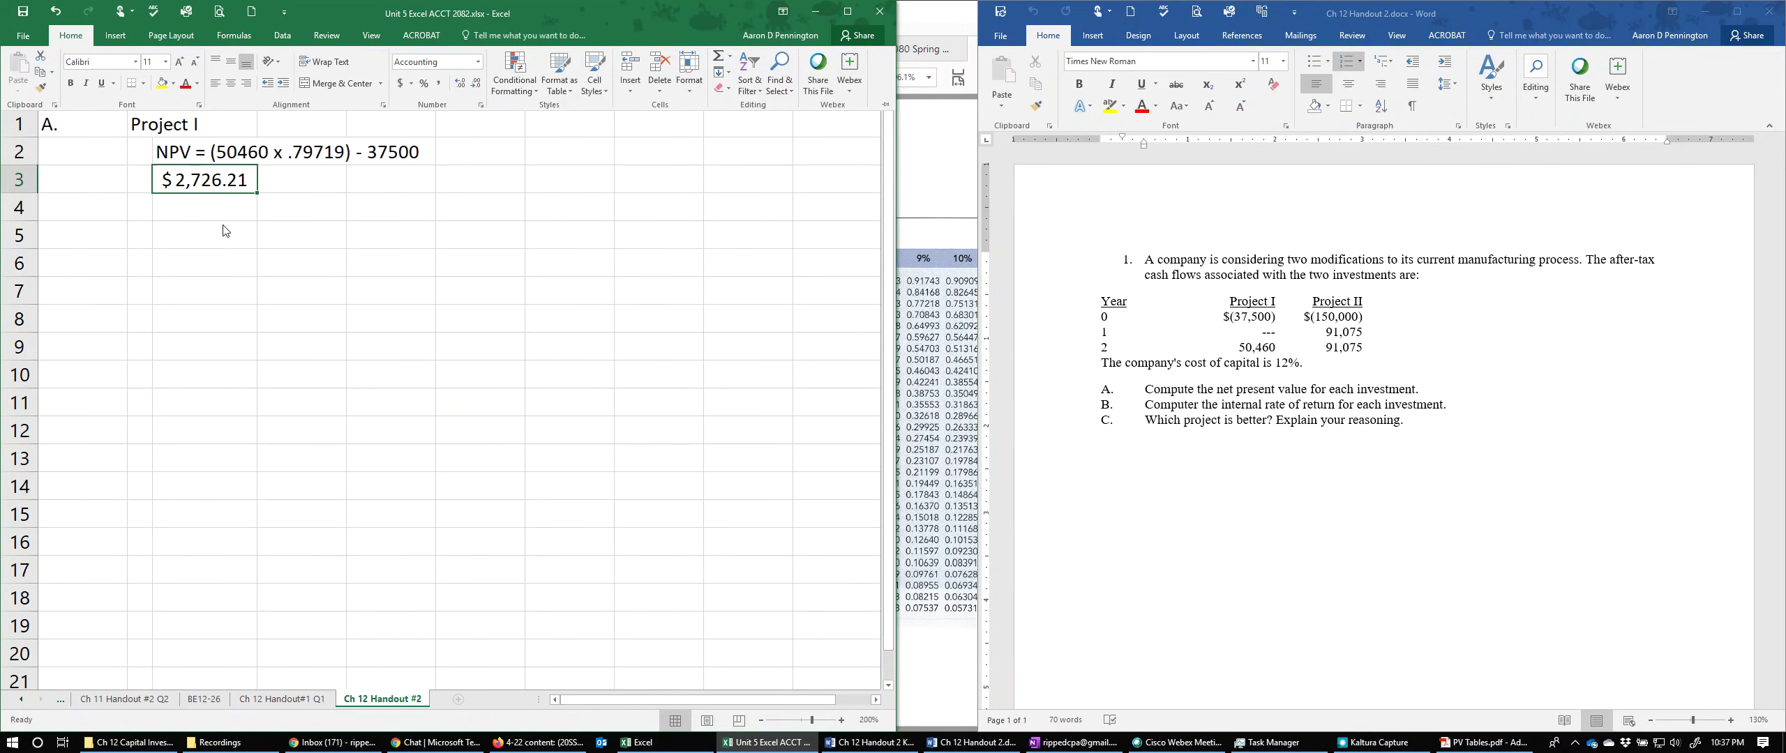
key(Escape)
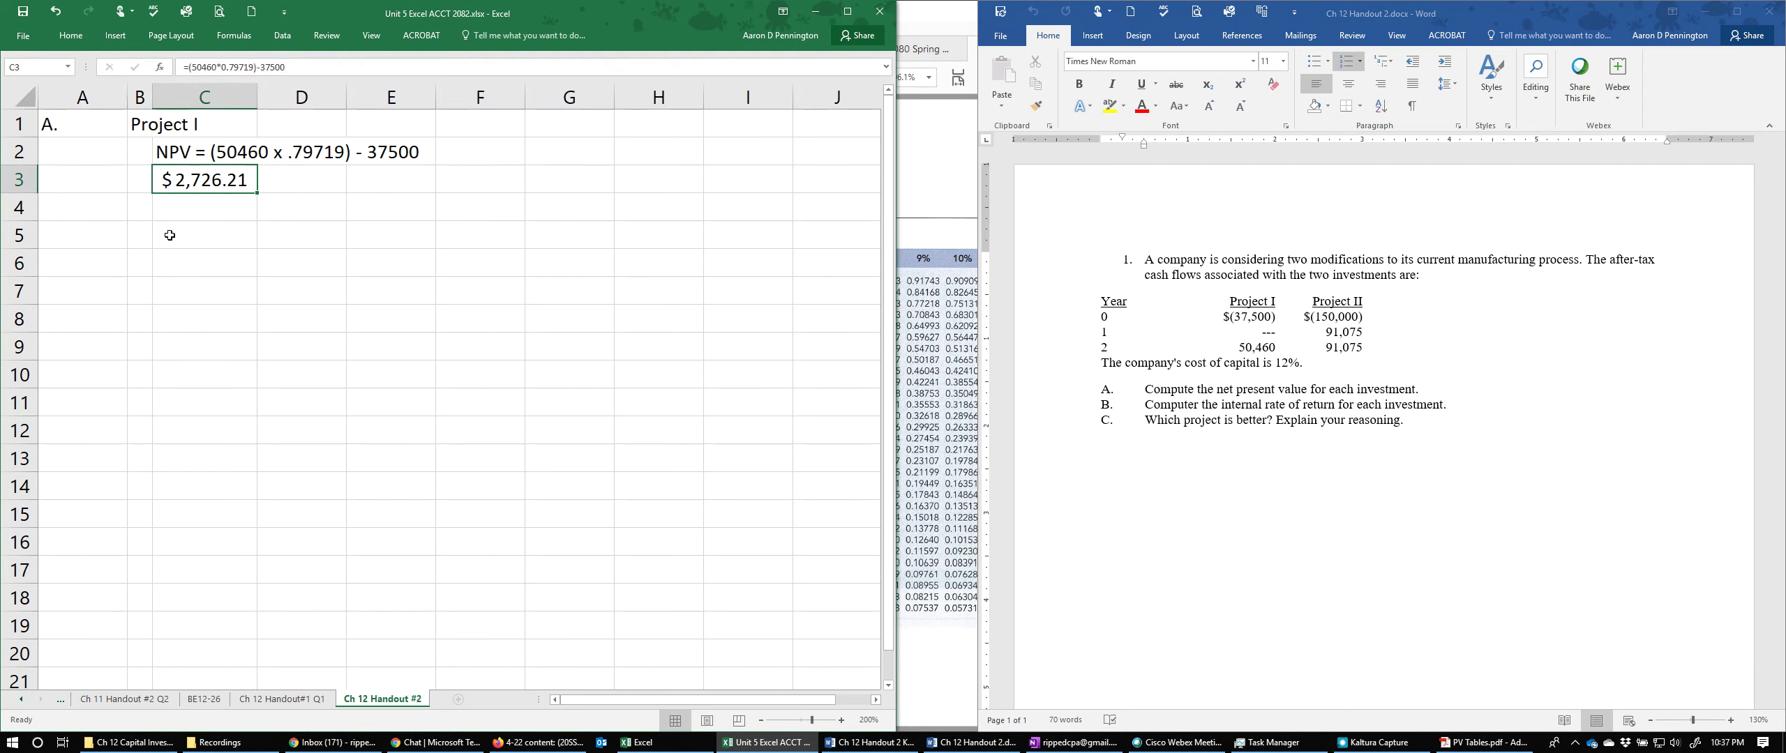
click(146, 236)
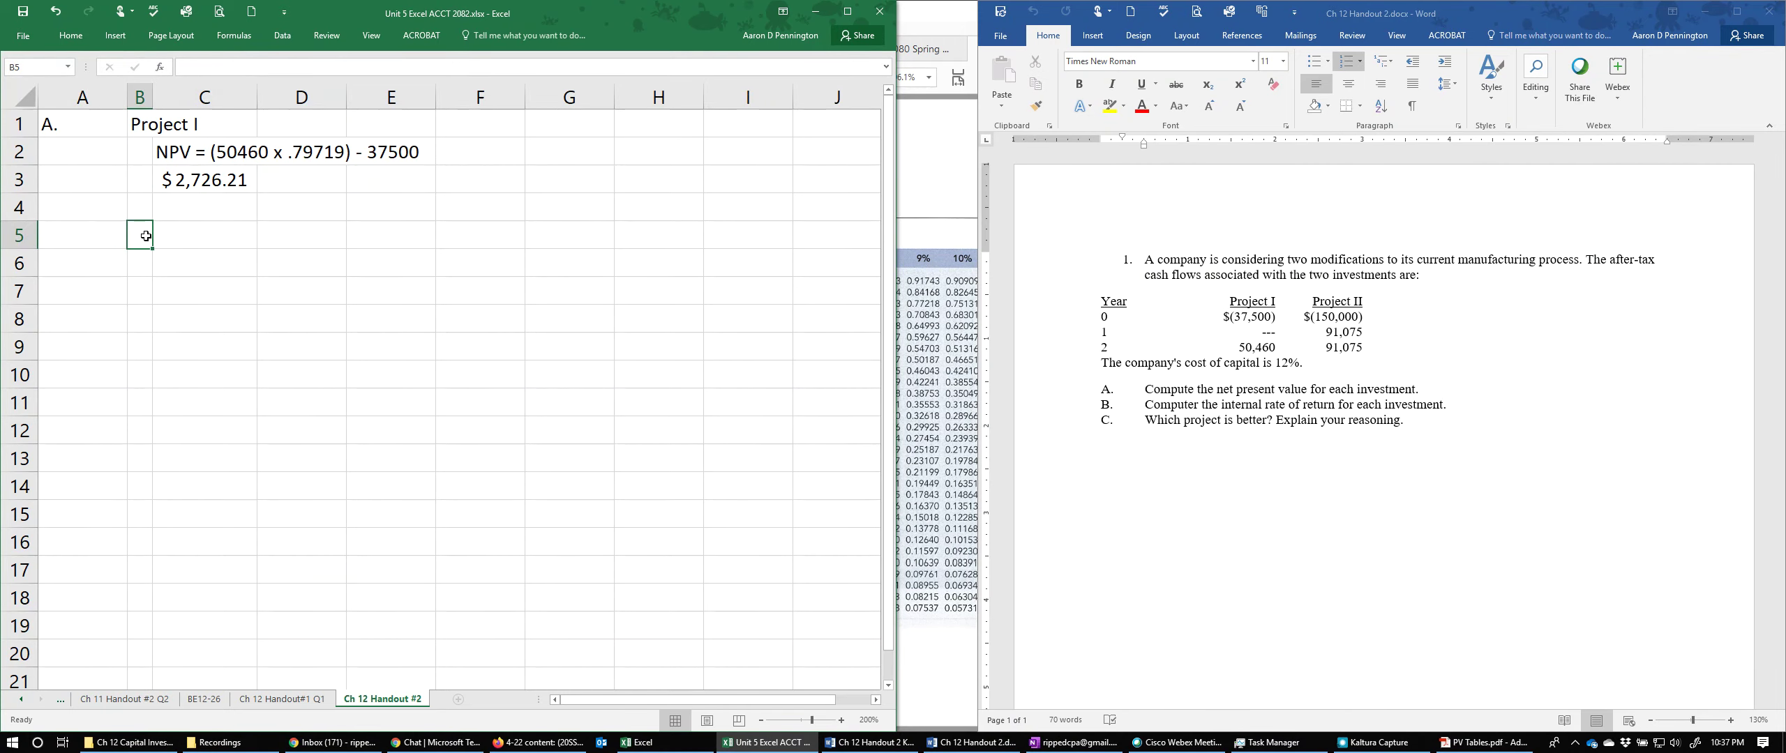
Step: Copy the B1 heading to B5 and change it to 'Project II'
key(Up)
key(Up)
key(Up)
key(Up)
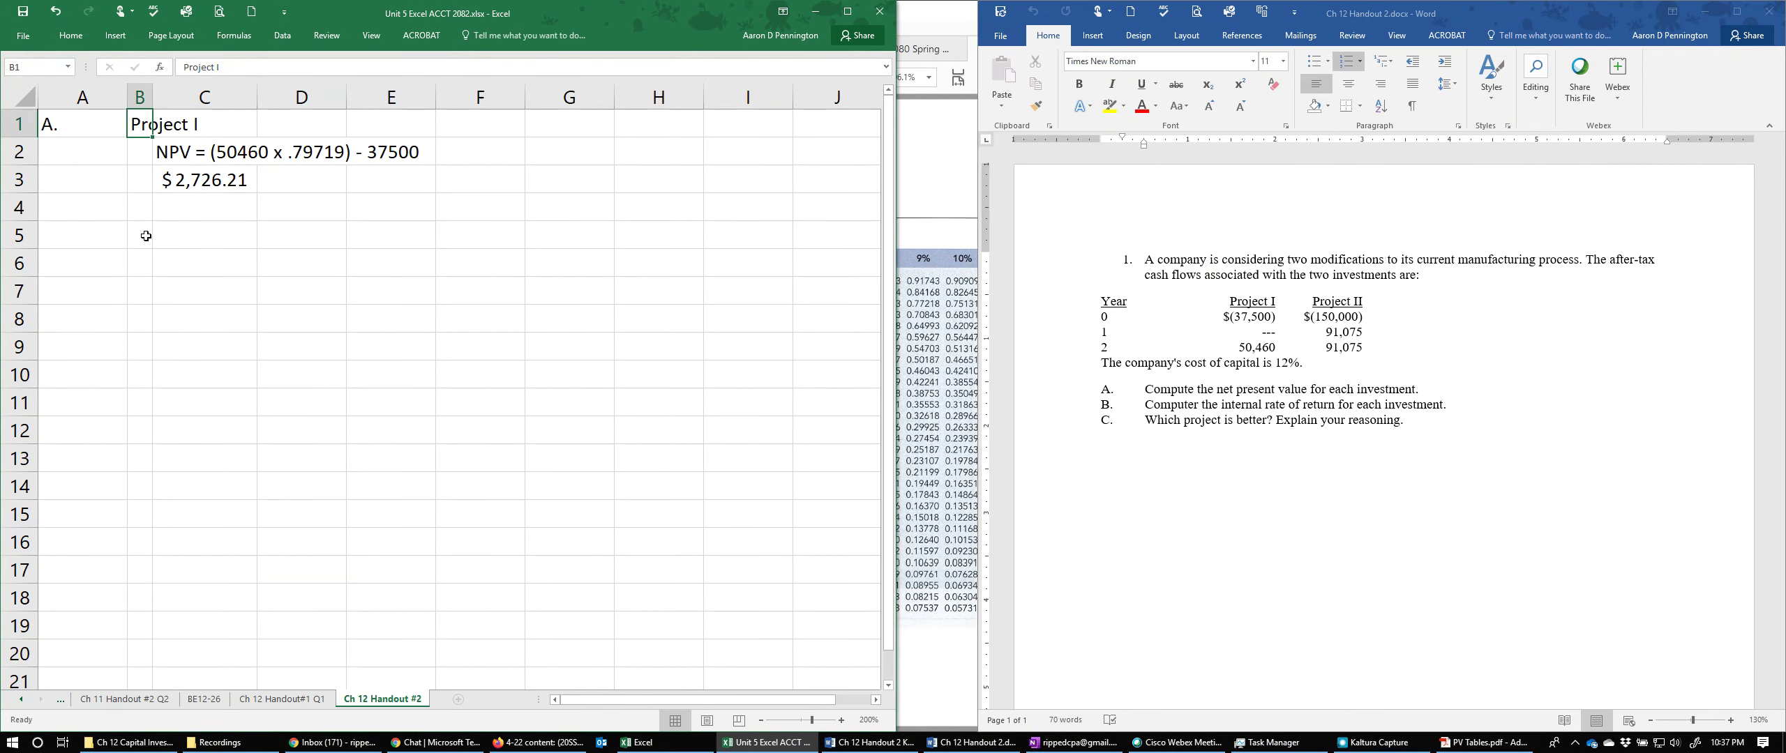
key(ctrl+c)
click(146, 236)
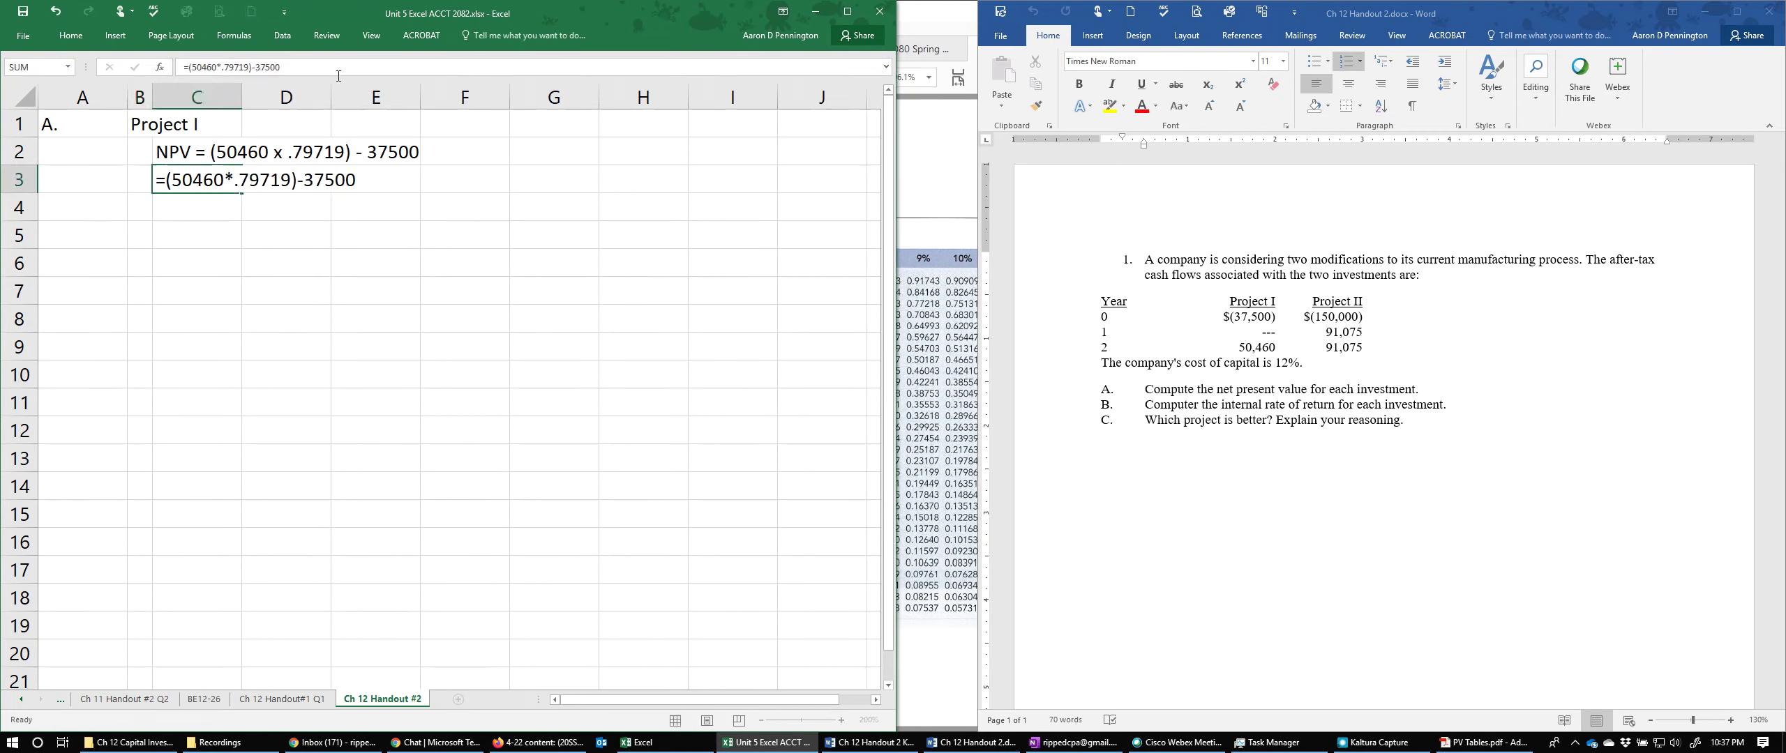
key(Return)
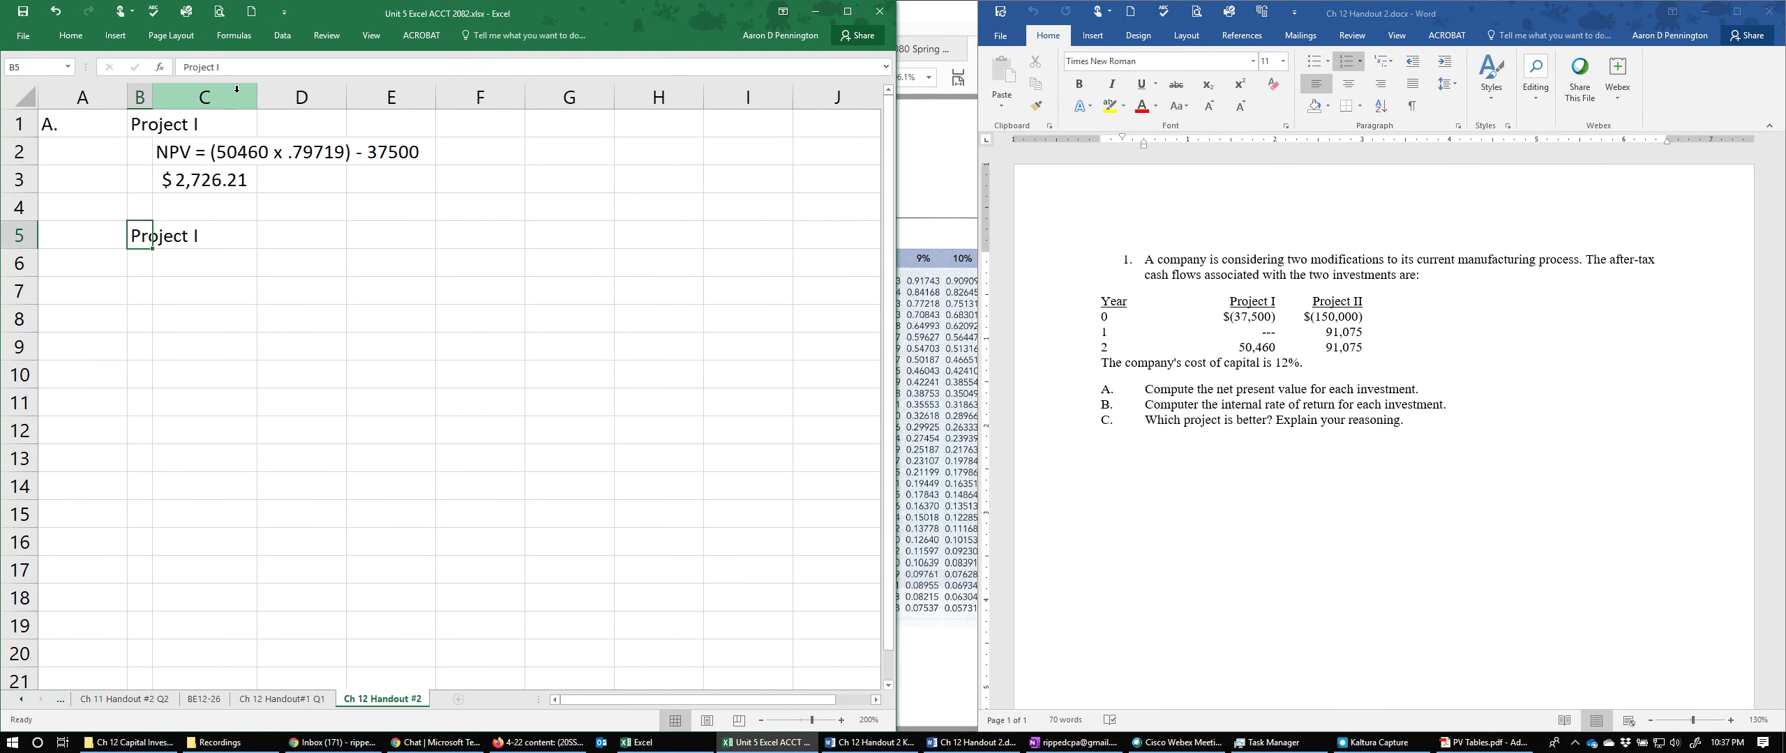
text(Project II)
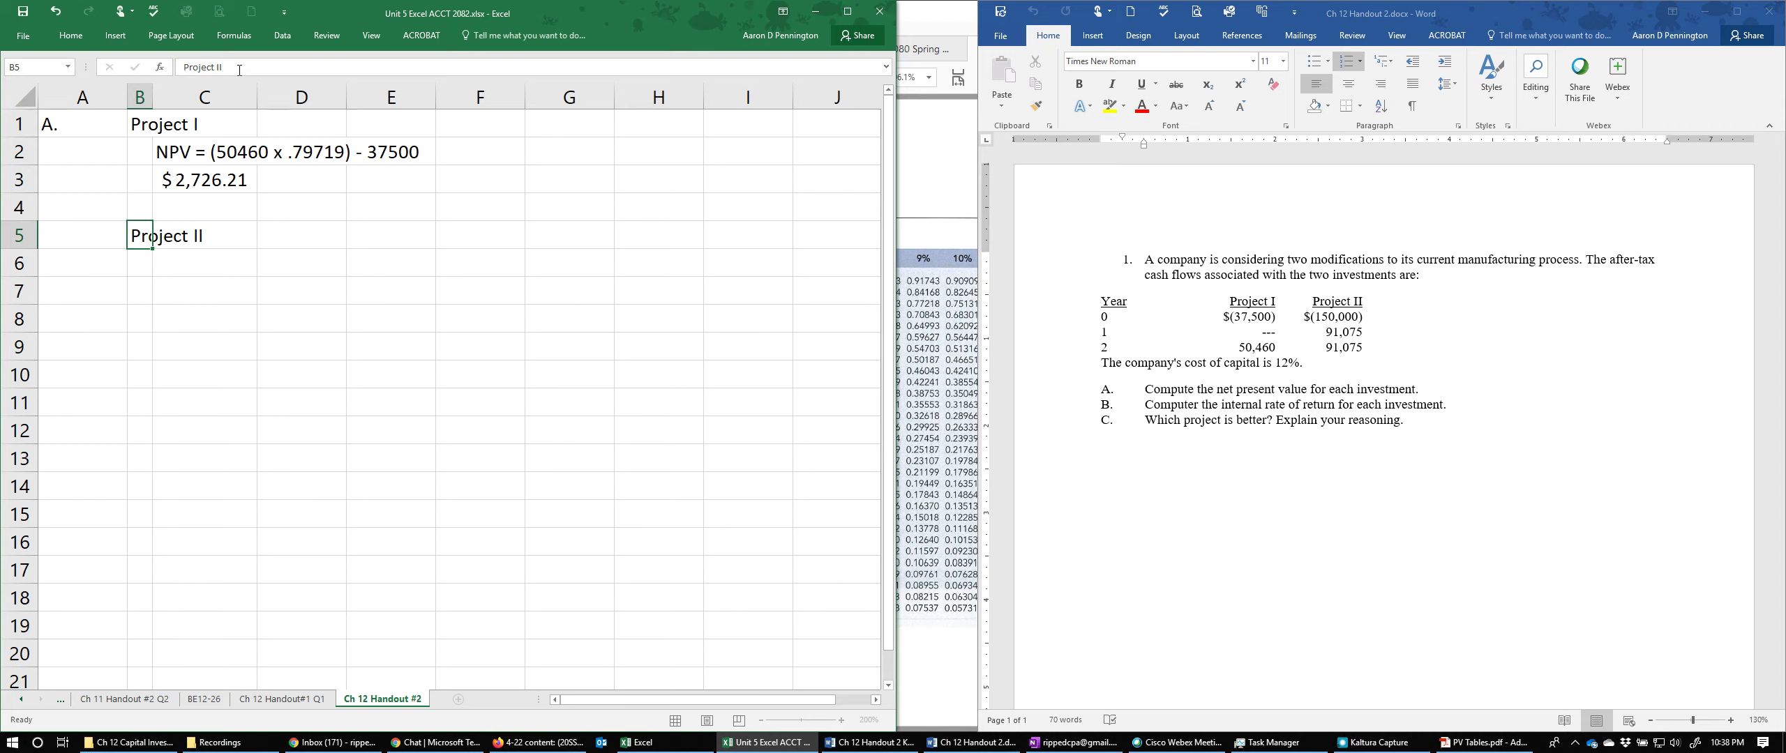
key(Return)
Step: Start 'NPV = (' in C6 and bring up the annuity present value table
key(Right)
text(NPV)
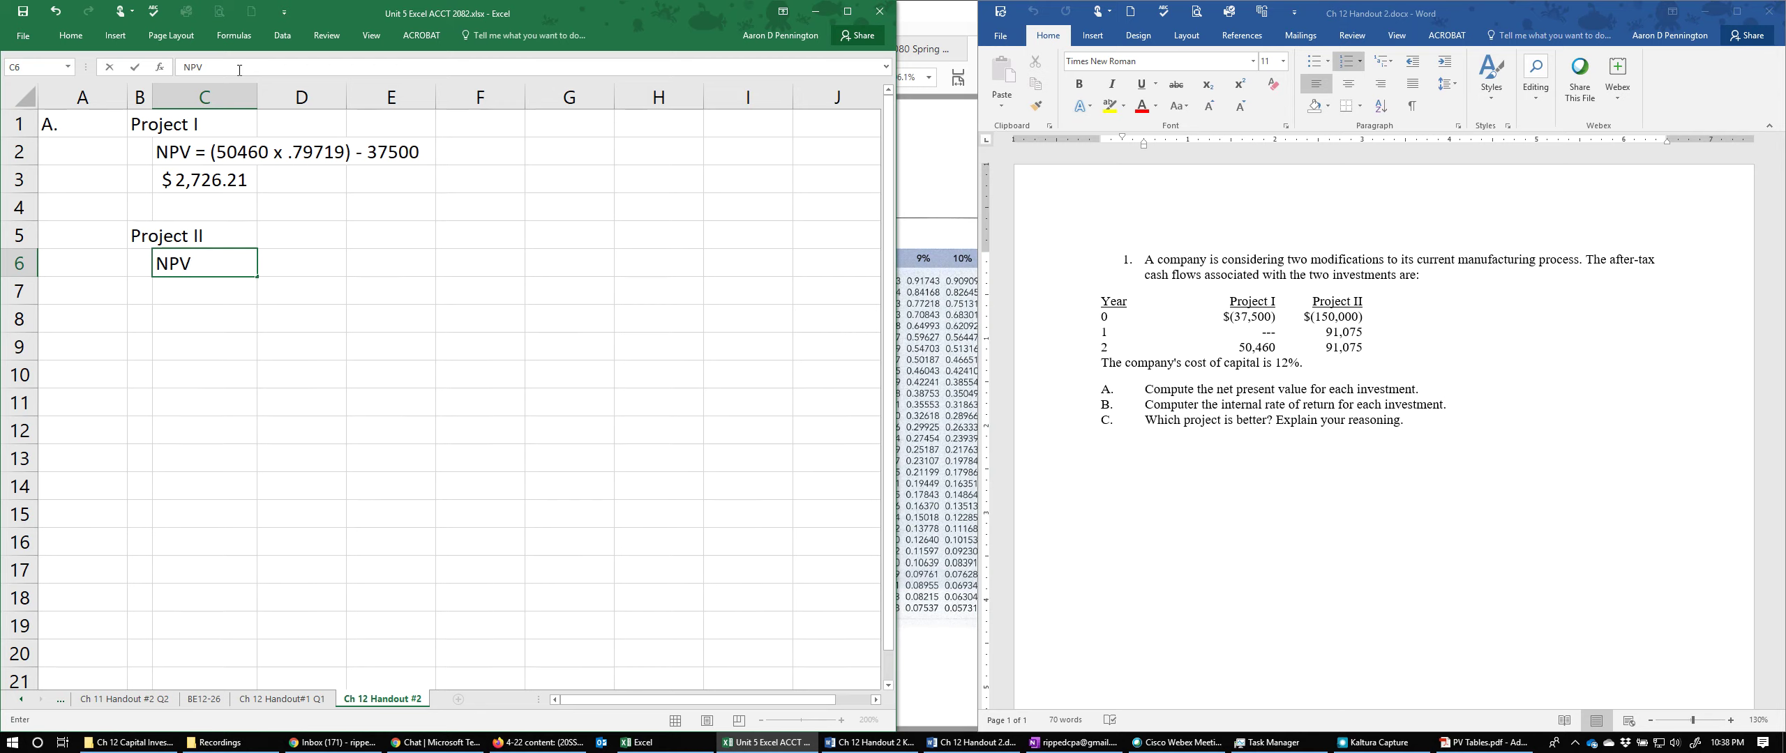
text( = ()
click(953, 234)
scroll(953, 234, down, 3)
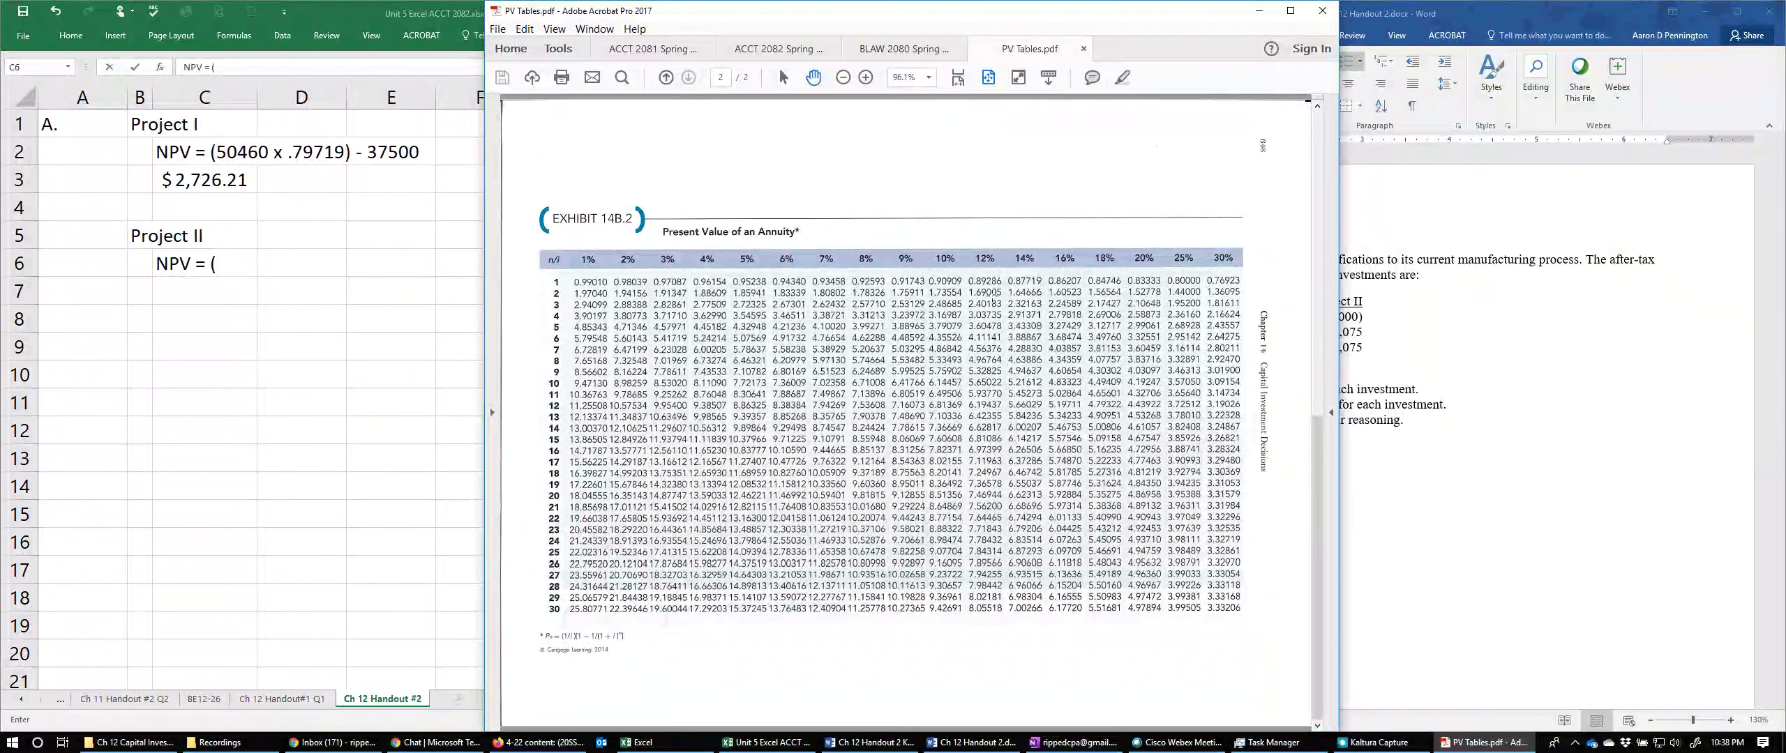
Step: Complete C6 as 'NPV = (91075 x 1.69005) - 150000' using the 12% two-period annuity factor
click(220, 262)
click(1444, 354)
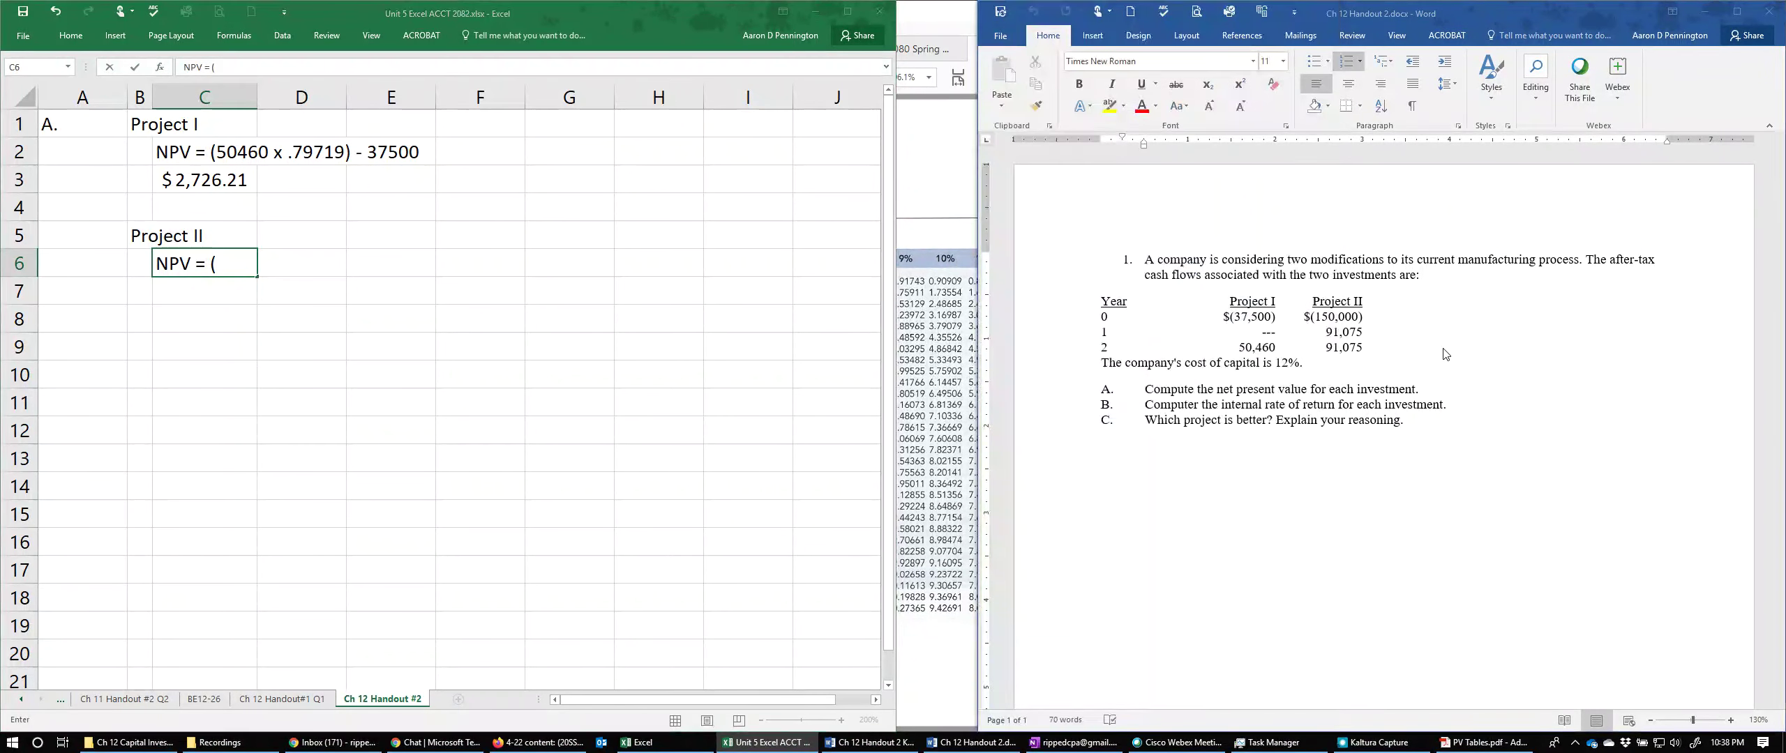
click(306, 259)
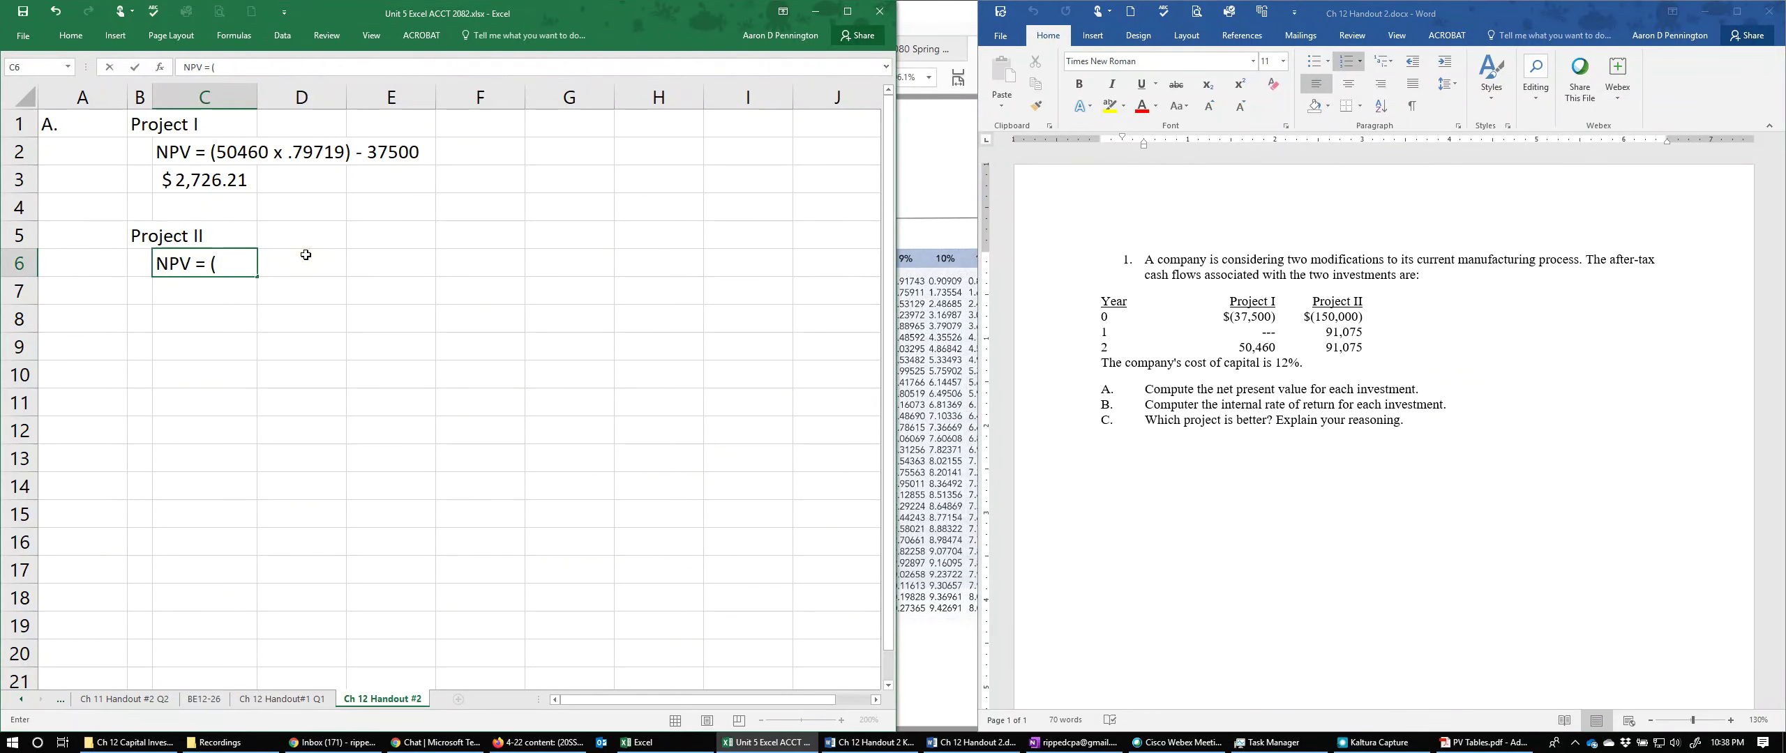
text(91075 x 1.69)
click(979, 370)
click(938, 326)
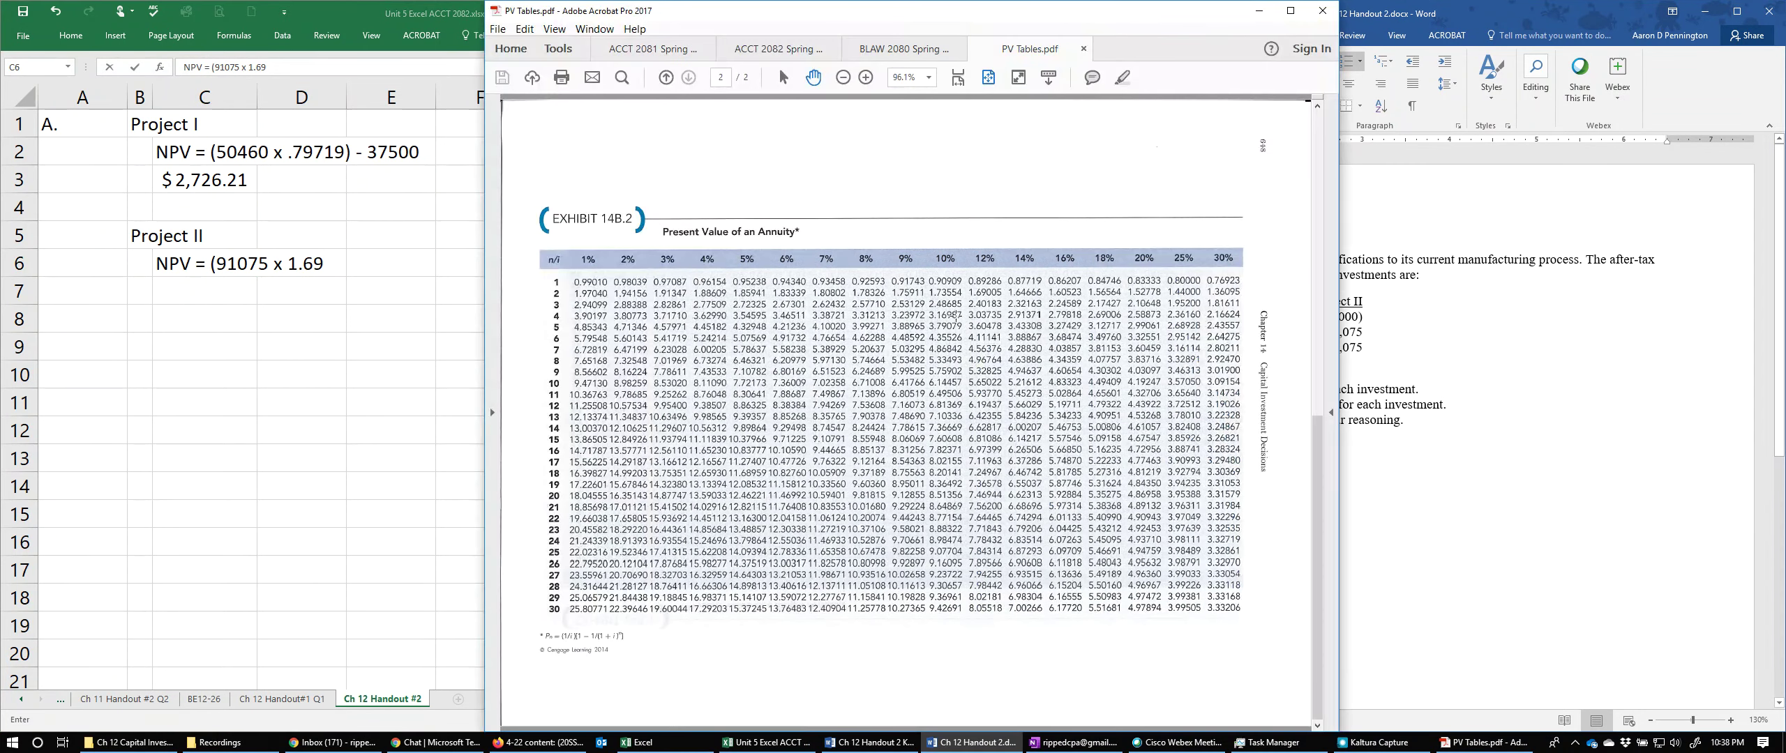
click(352, 286)
text(005))
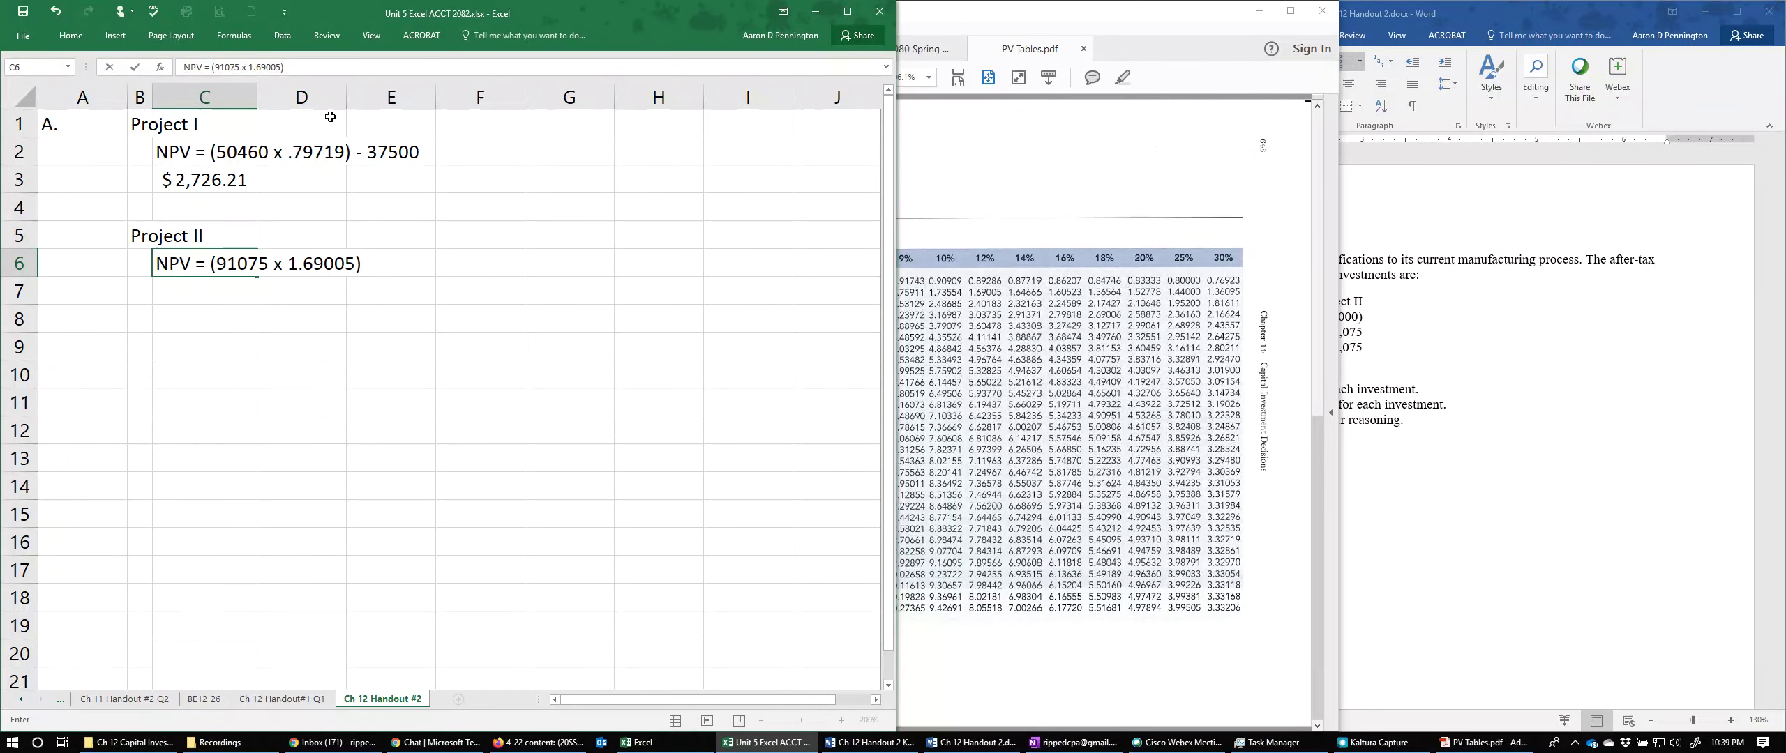
text( - 150000)
Step: Commit the C6 text and enter =(91075*1.69005)-150000 in C7
click(1583, 498)
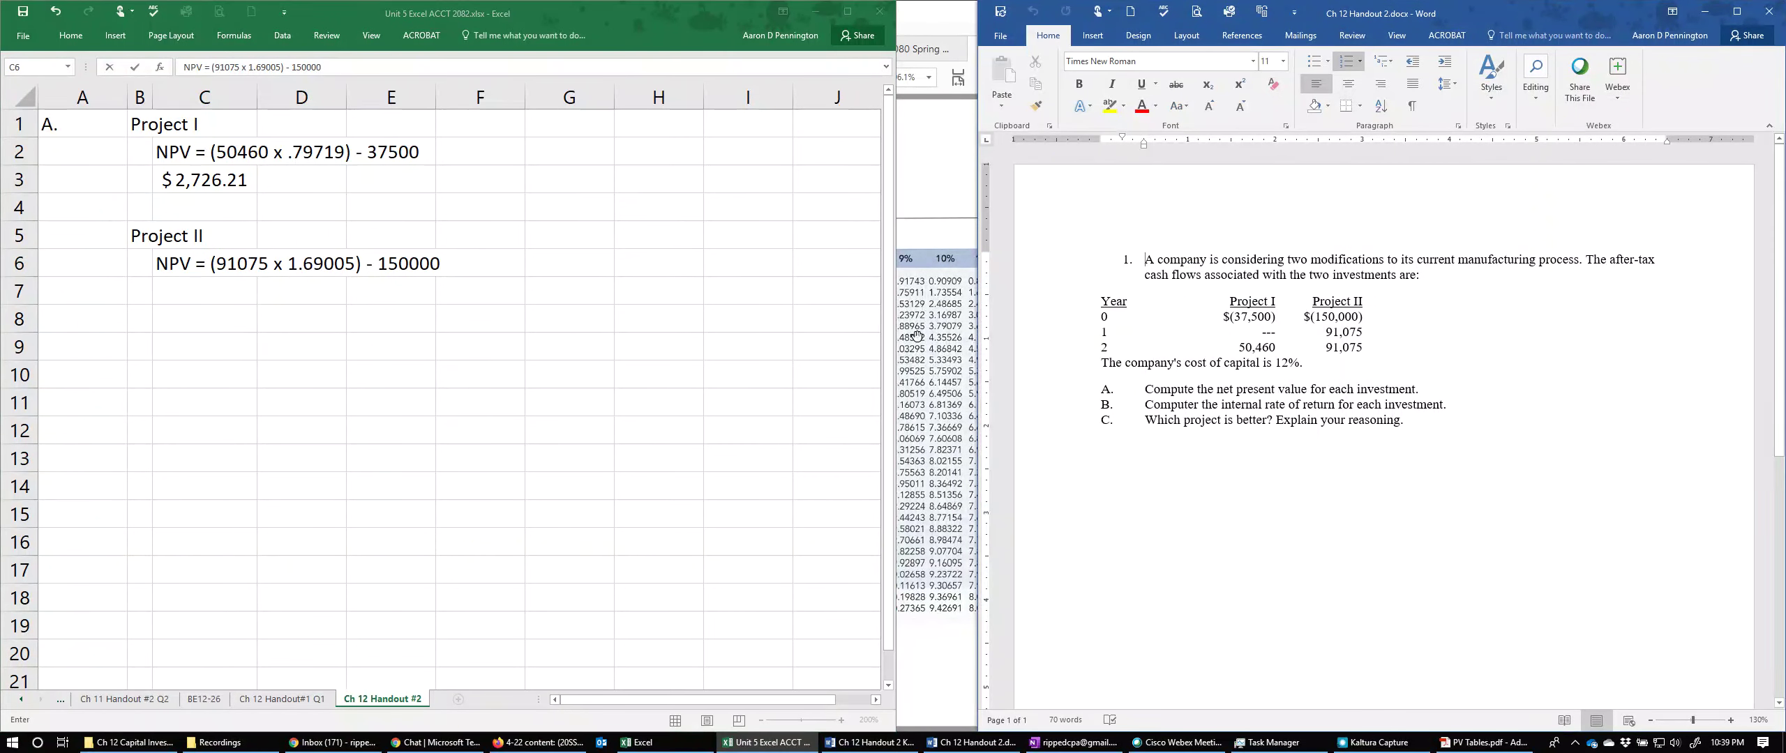
click(186, 293)
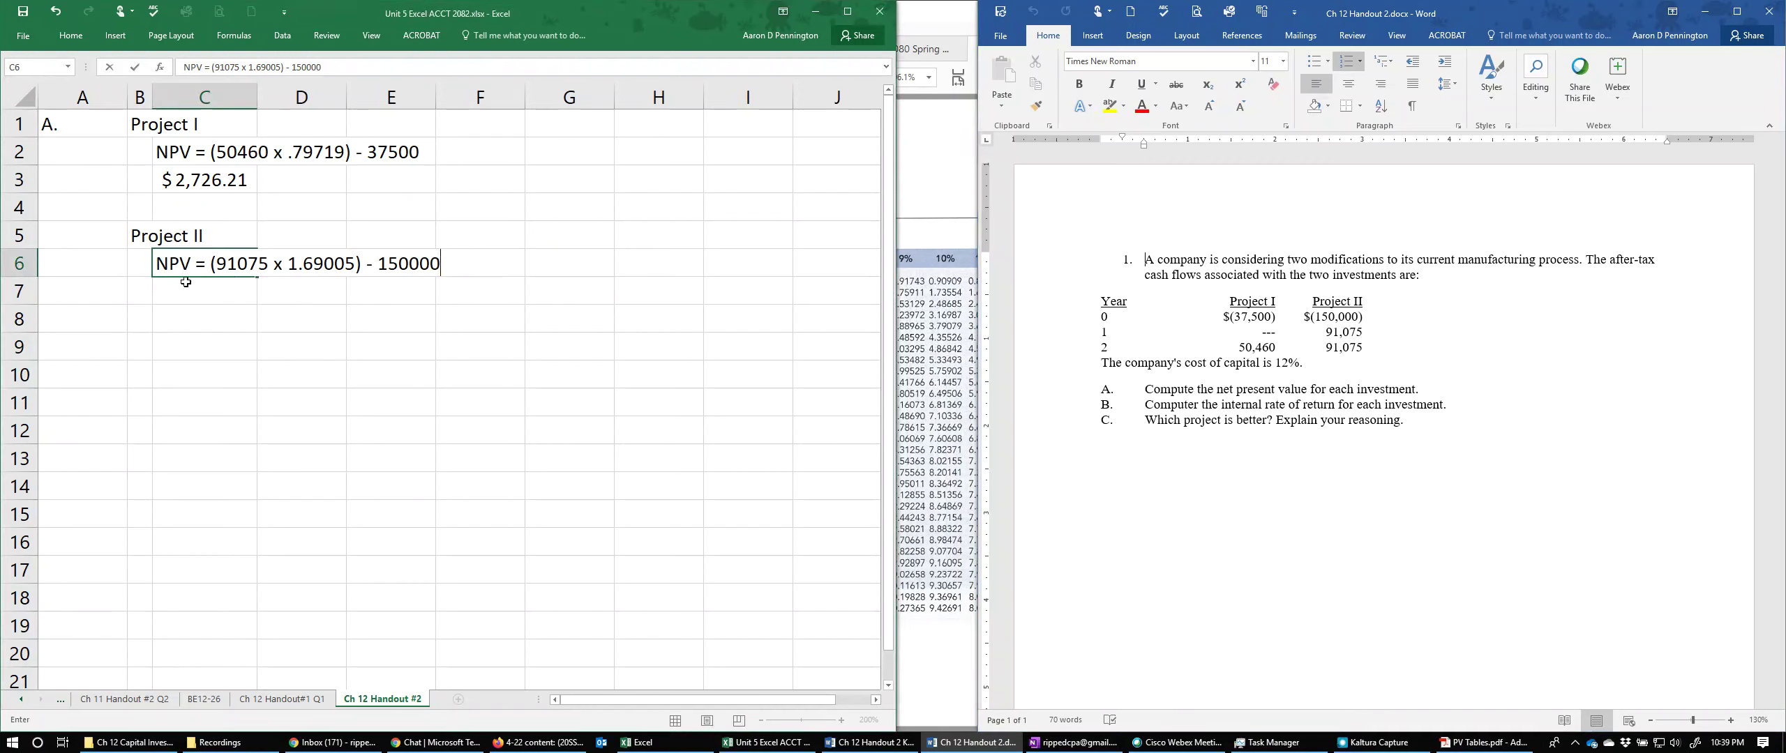
click(186, 293)
text(=(91075*)
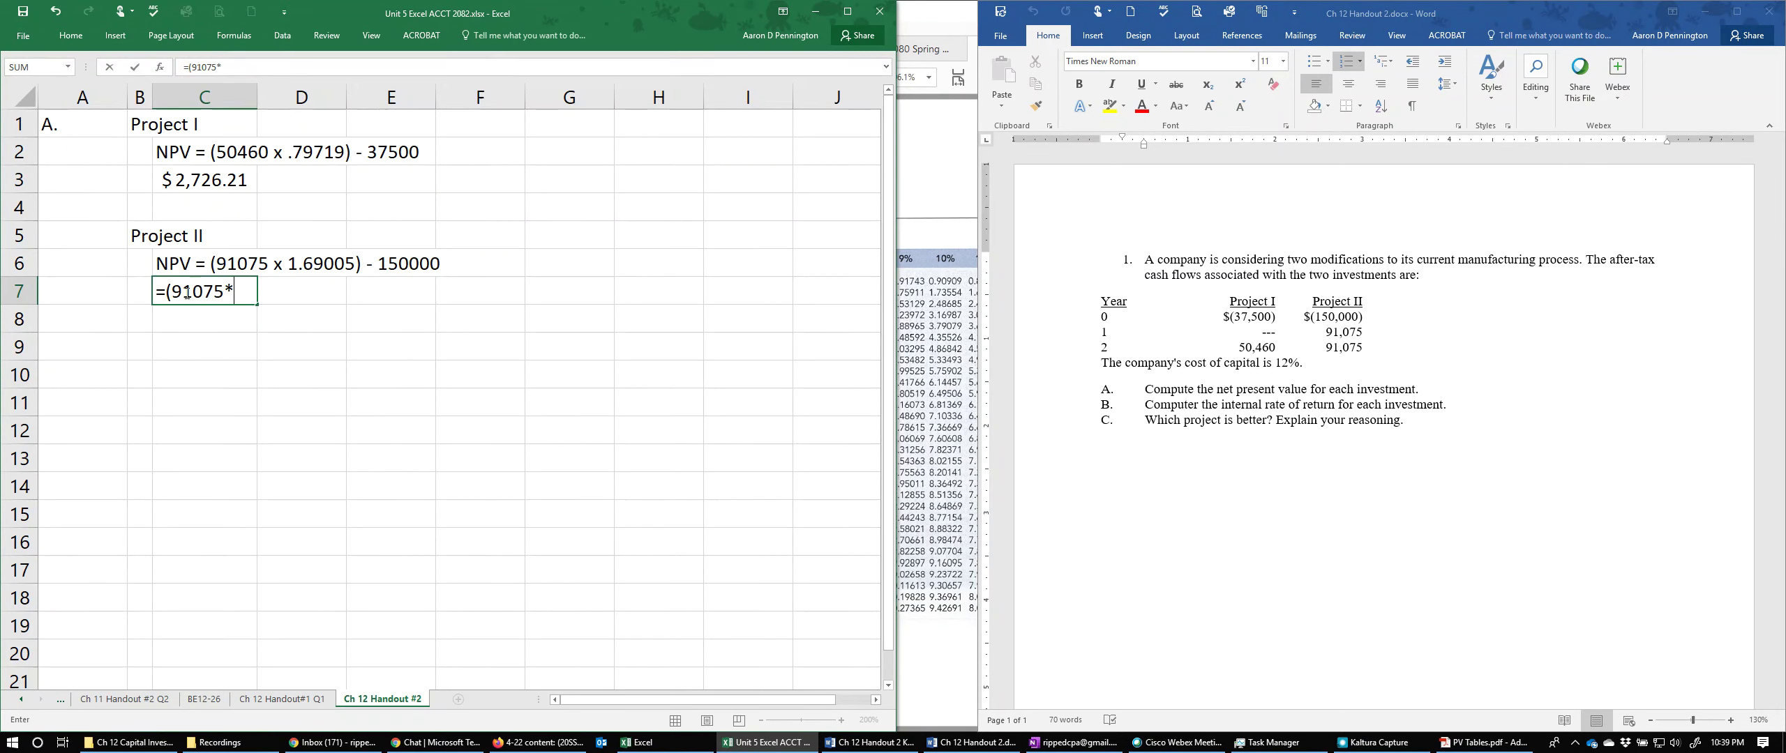
text(1.69005)-15)
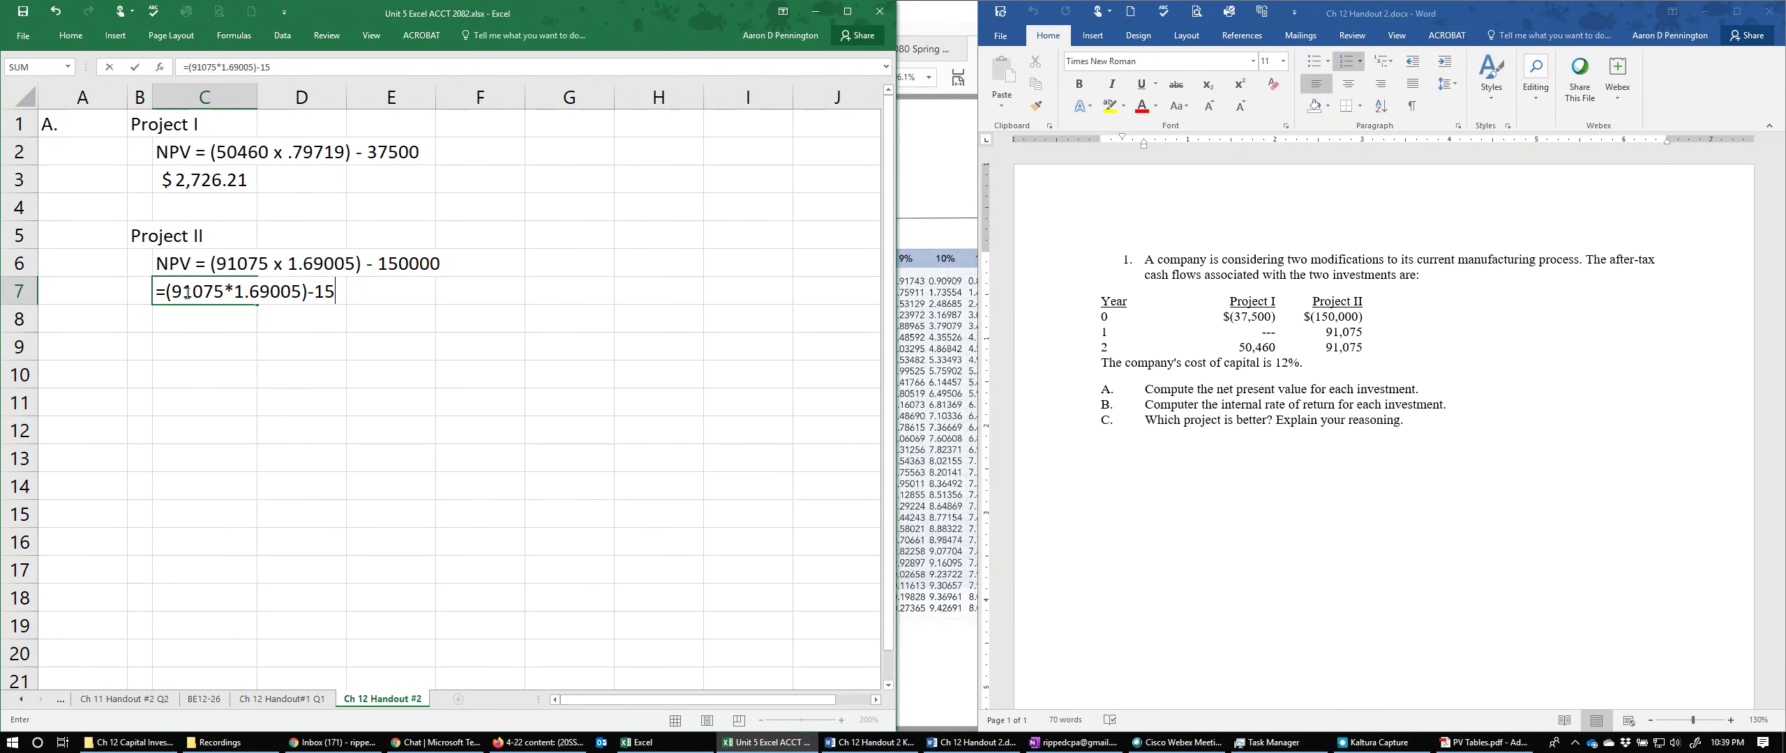
text(0000)
Step: Calculate C7 and show Project II's NPV in Accounting format as $3,921.30
key(Return)
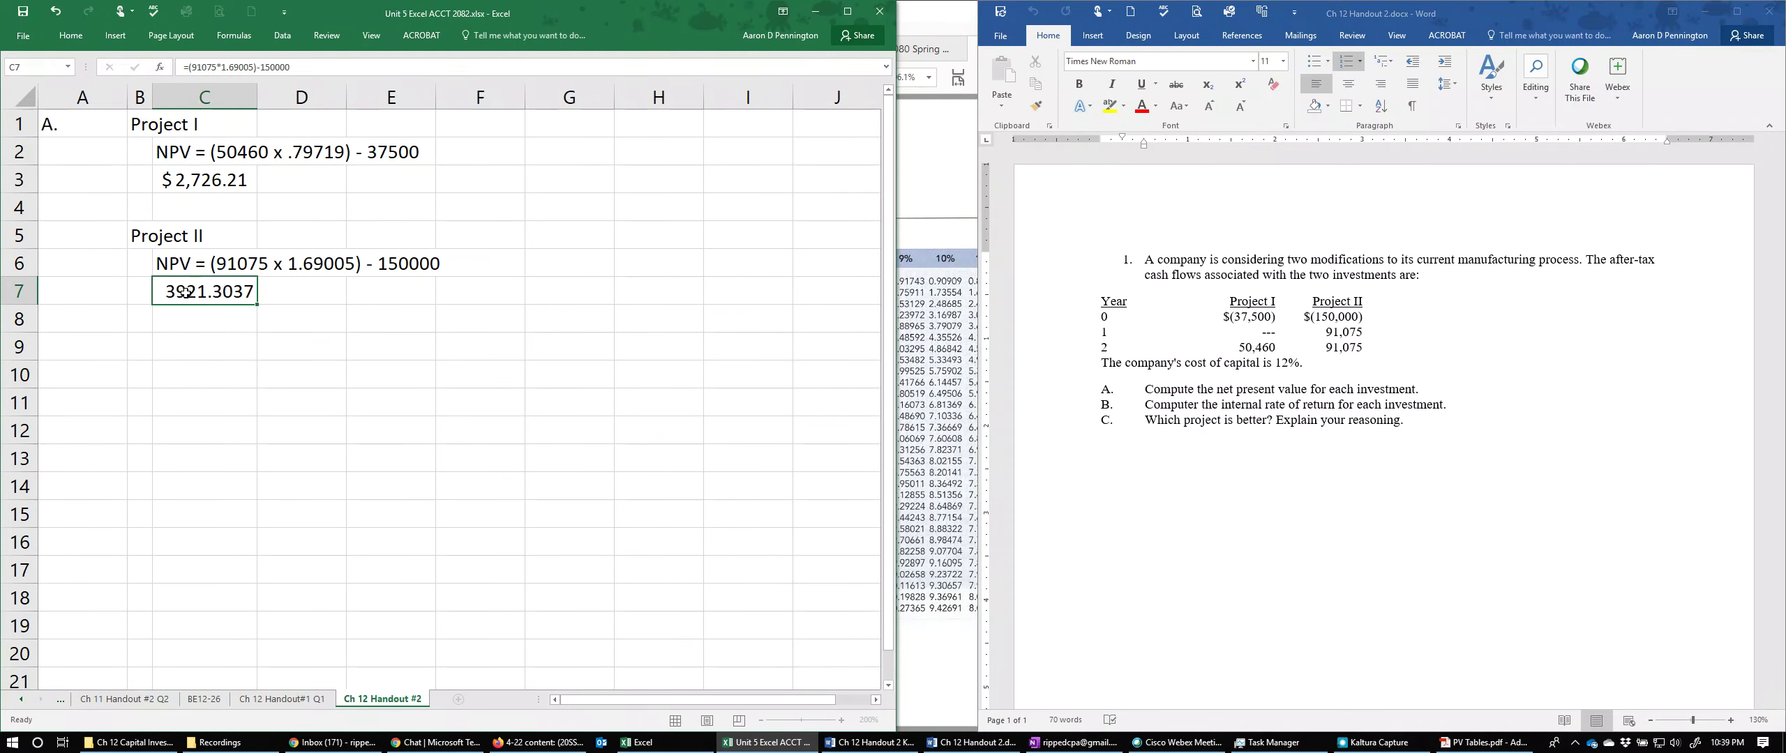
click(185, 292)
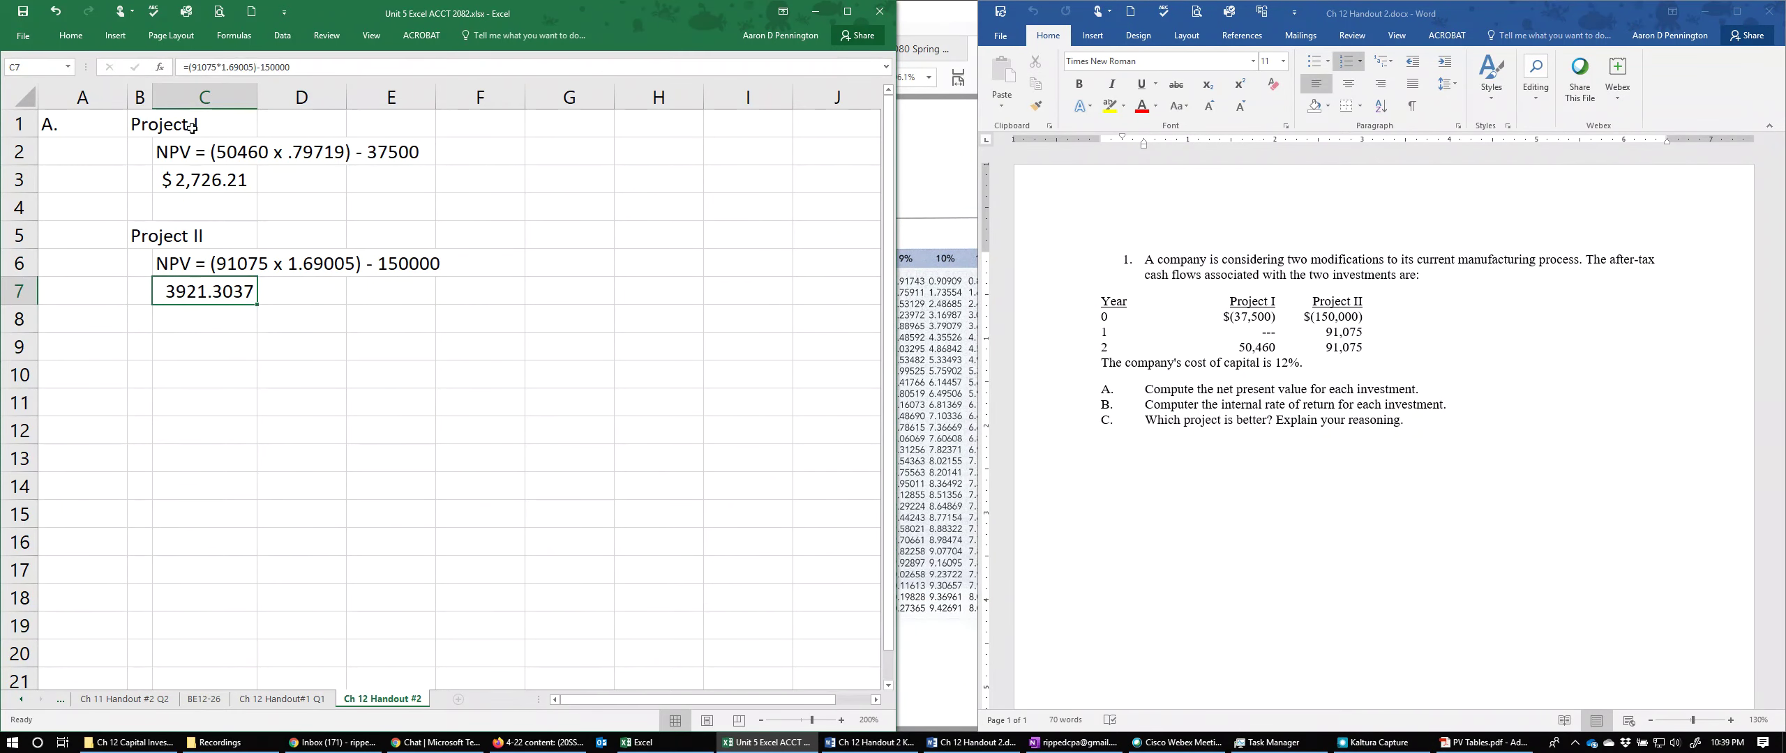
click(86, 43)
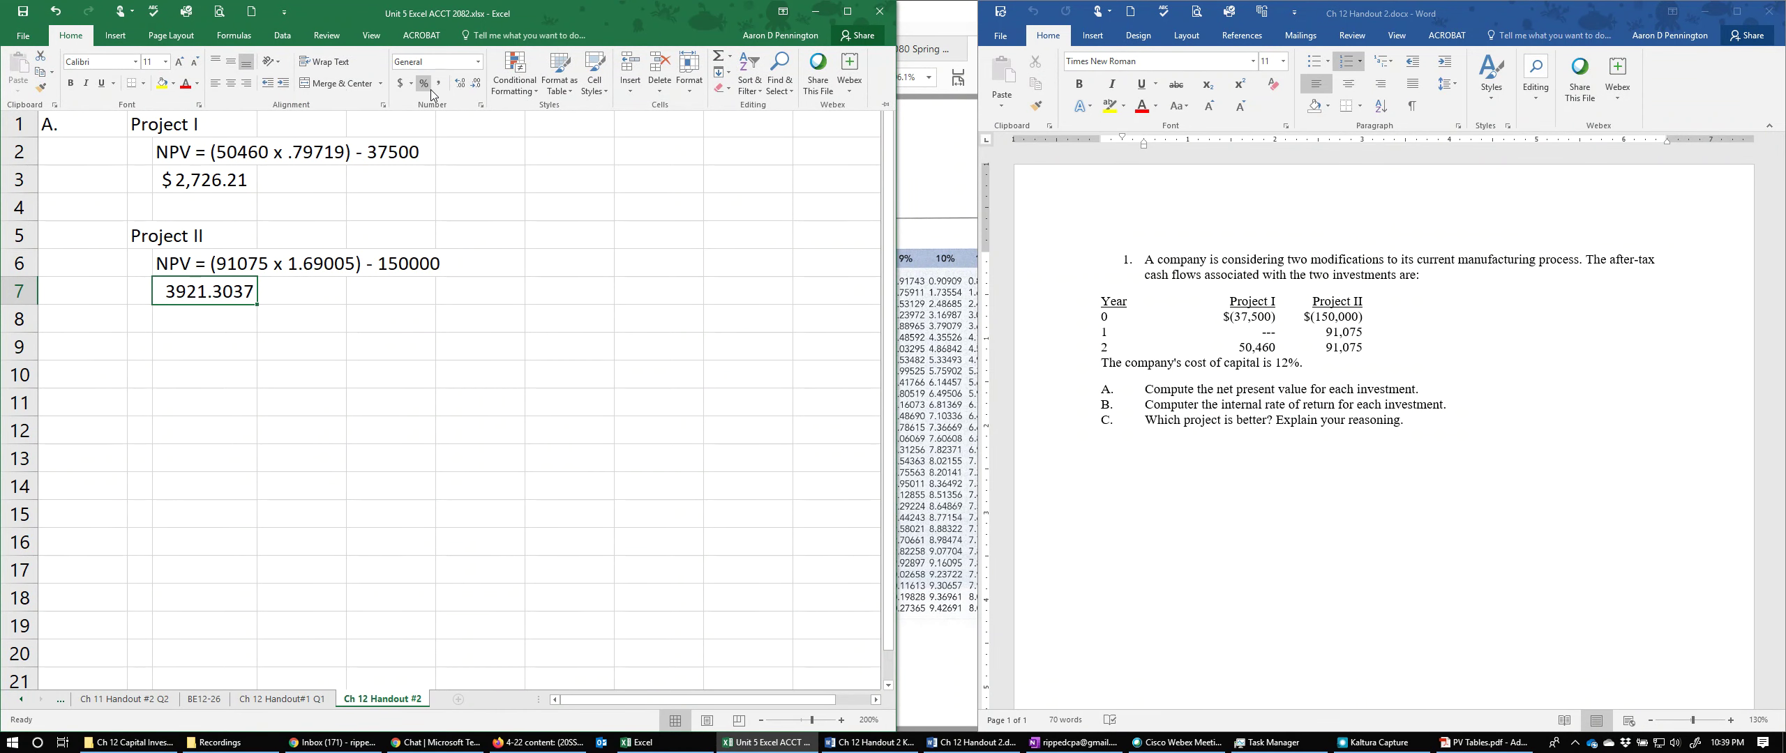
click(406, 84)
key(ctrl+F1)
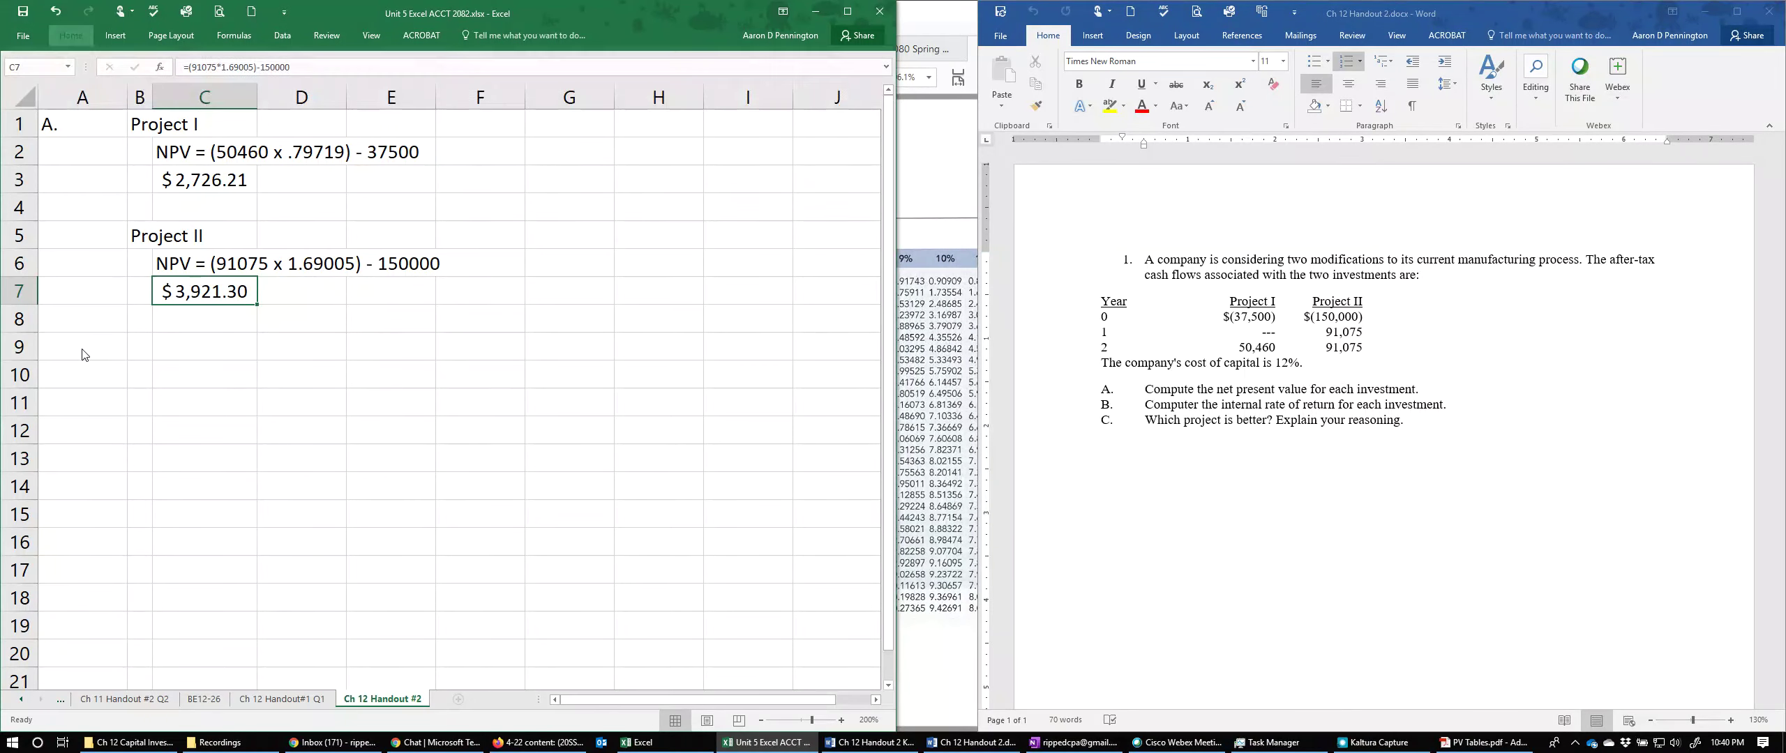
Step: Label A9 'B.' and link B9 to B1 so it reads 'Project I'
click(81, 349)
text(B)
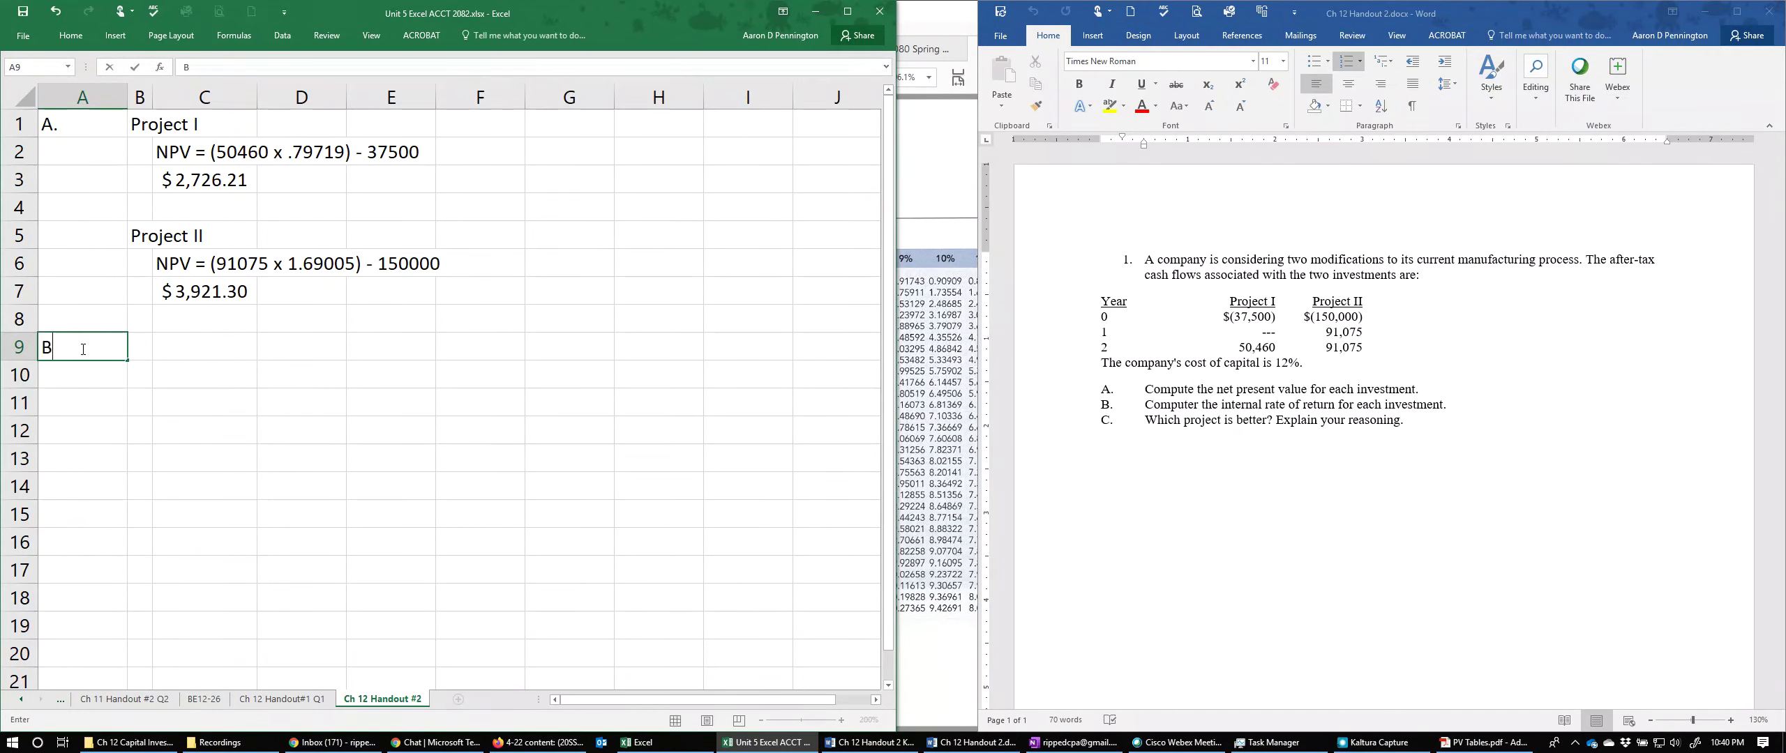
text(.)
key(Tab)
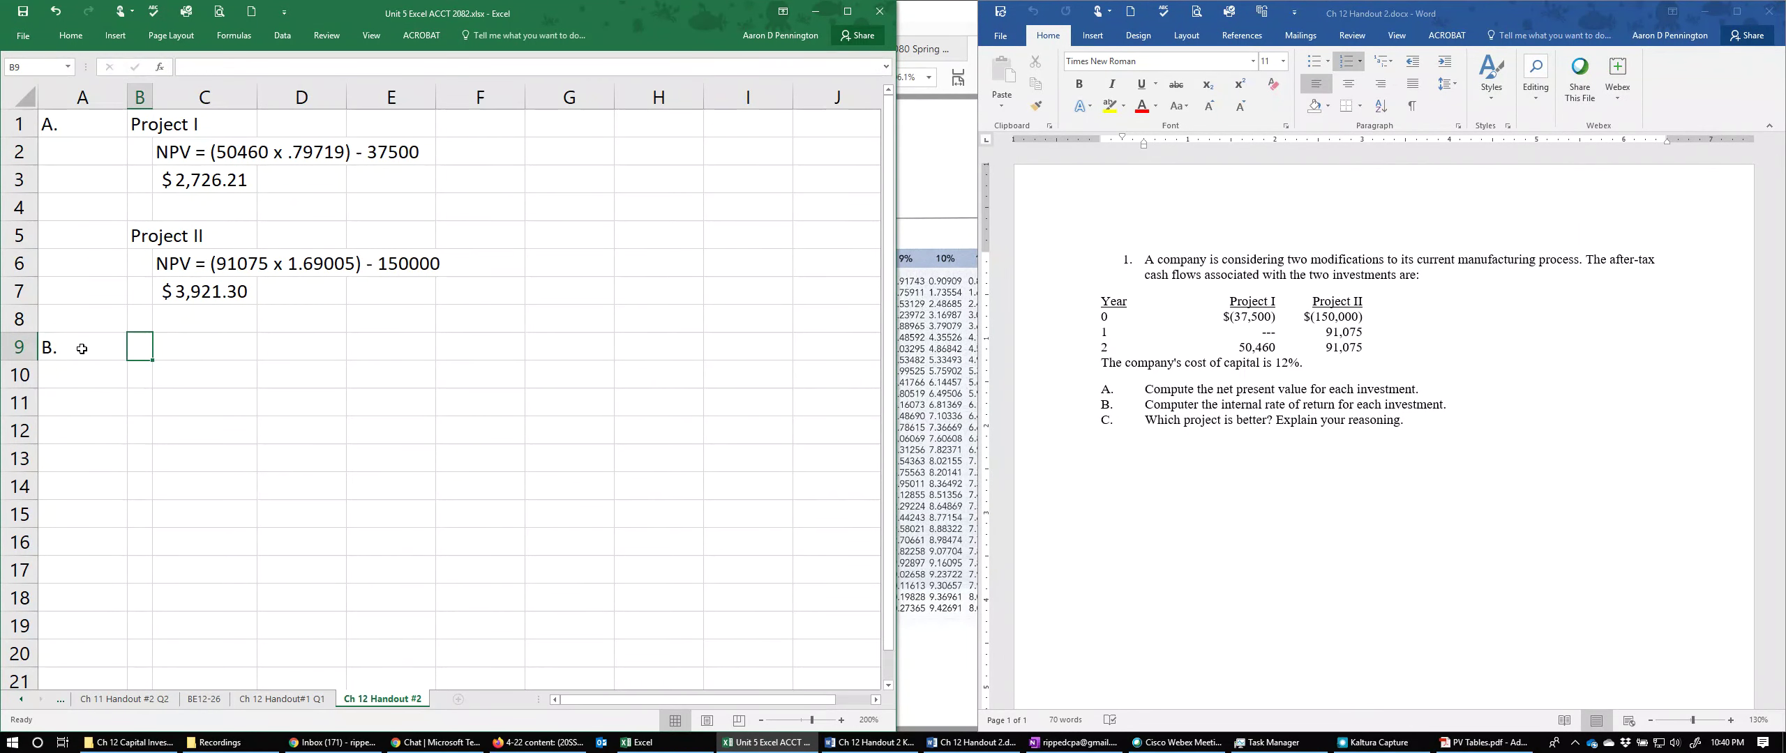
text(=)
click(141, 126)
key(Return)
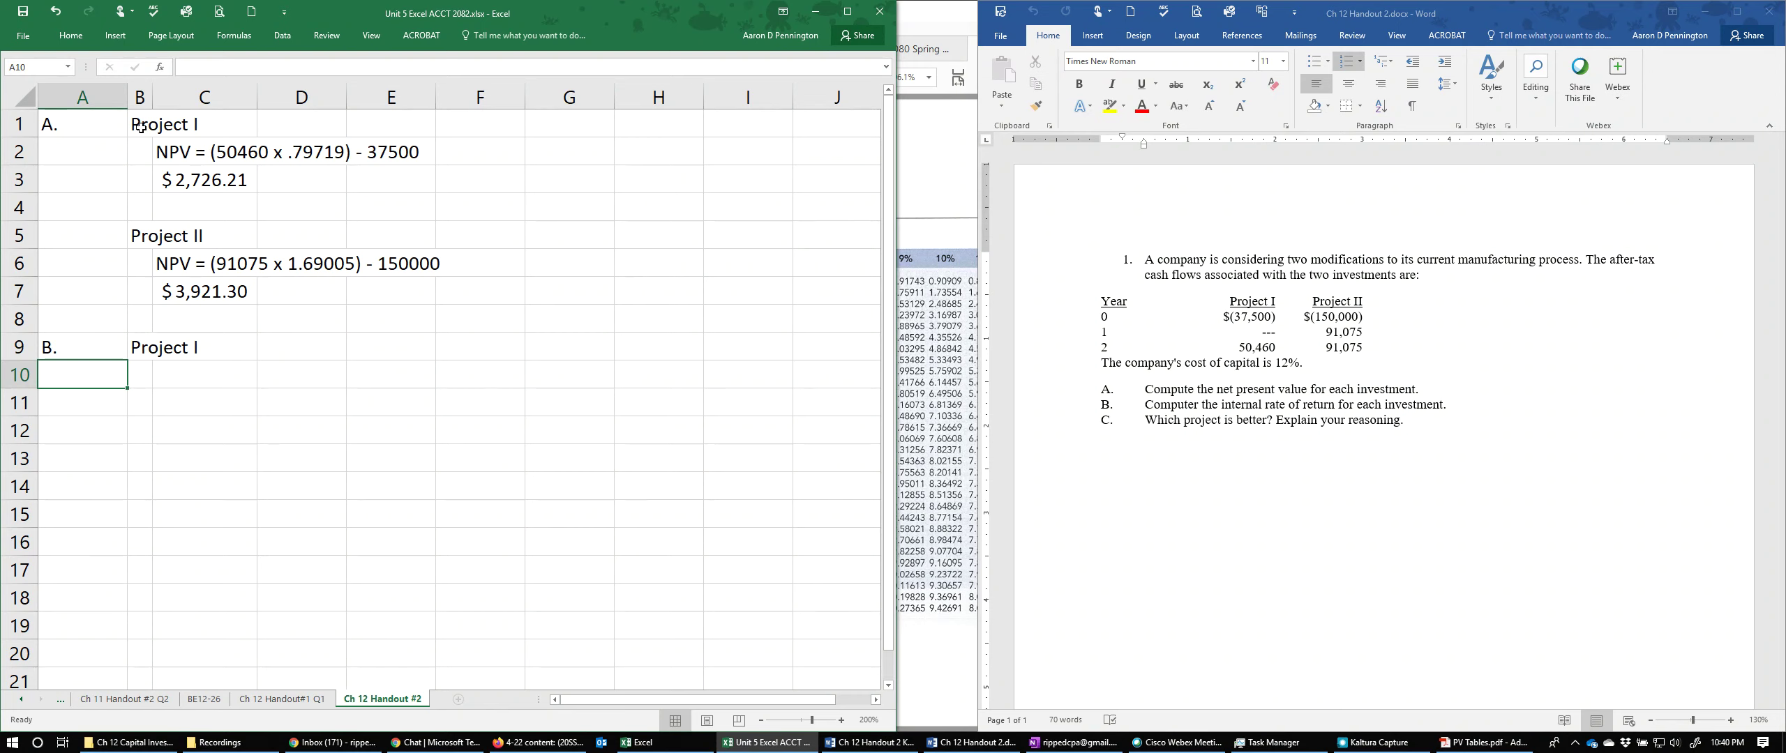
key(Right)
key(Right)
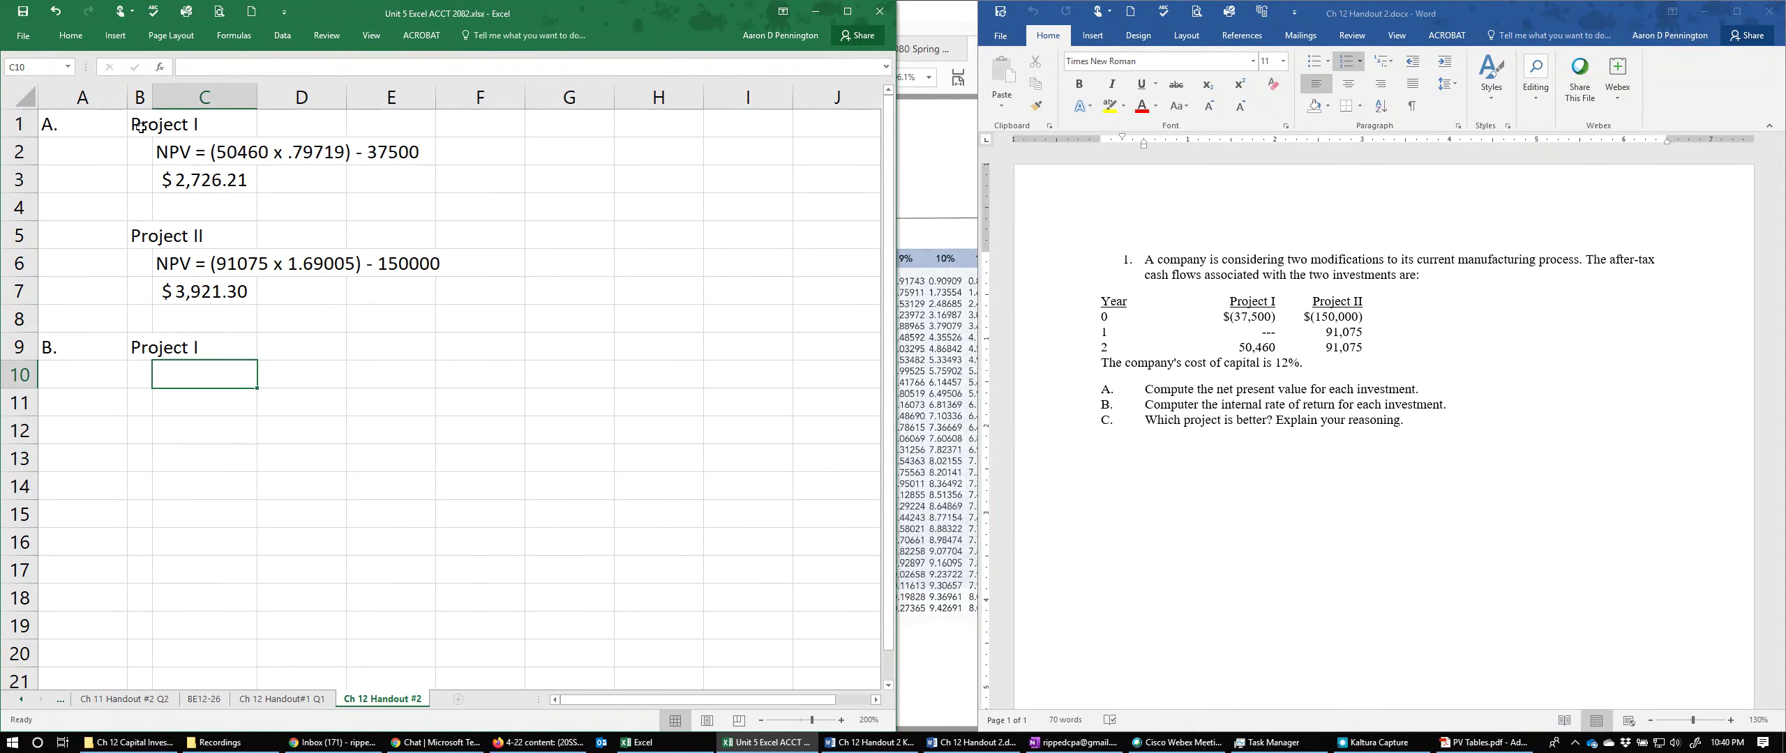
Step: Enter the label 'IRR = 37500/50460' in C10 and the formula =37500/50460 (0.7431629) in C11
text(IRR)
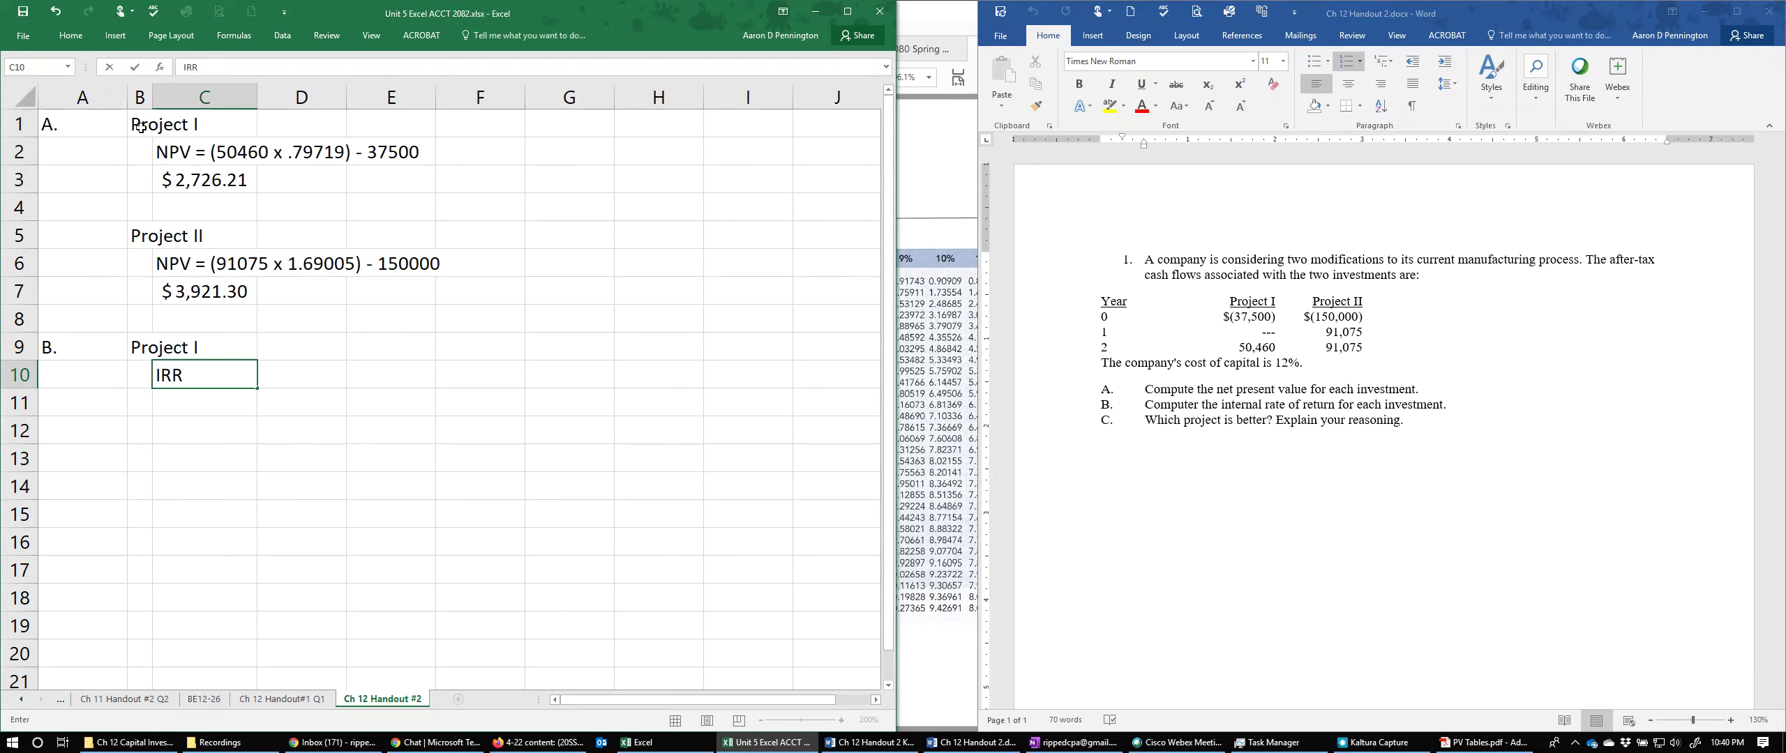
text( =)
text(37)
text(500/50460)
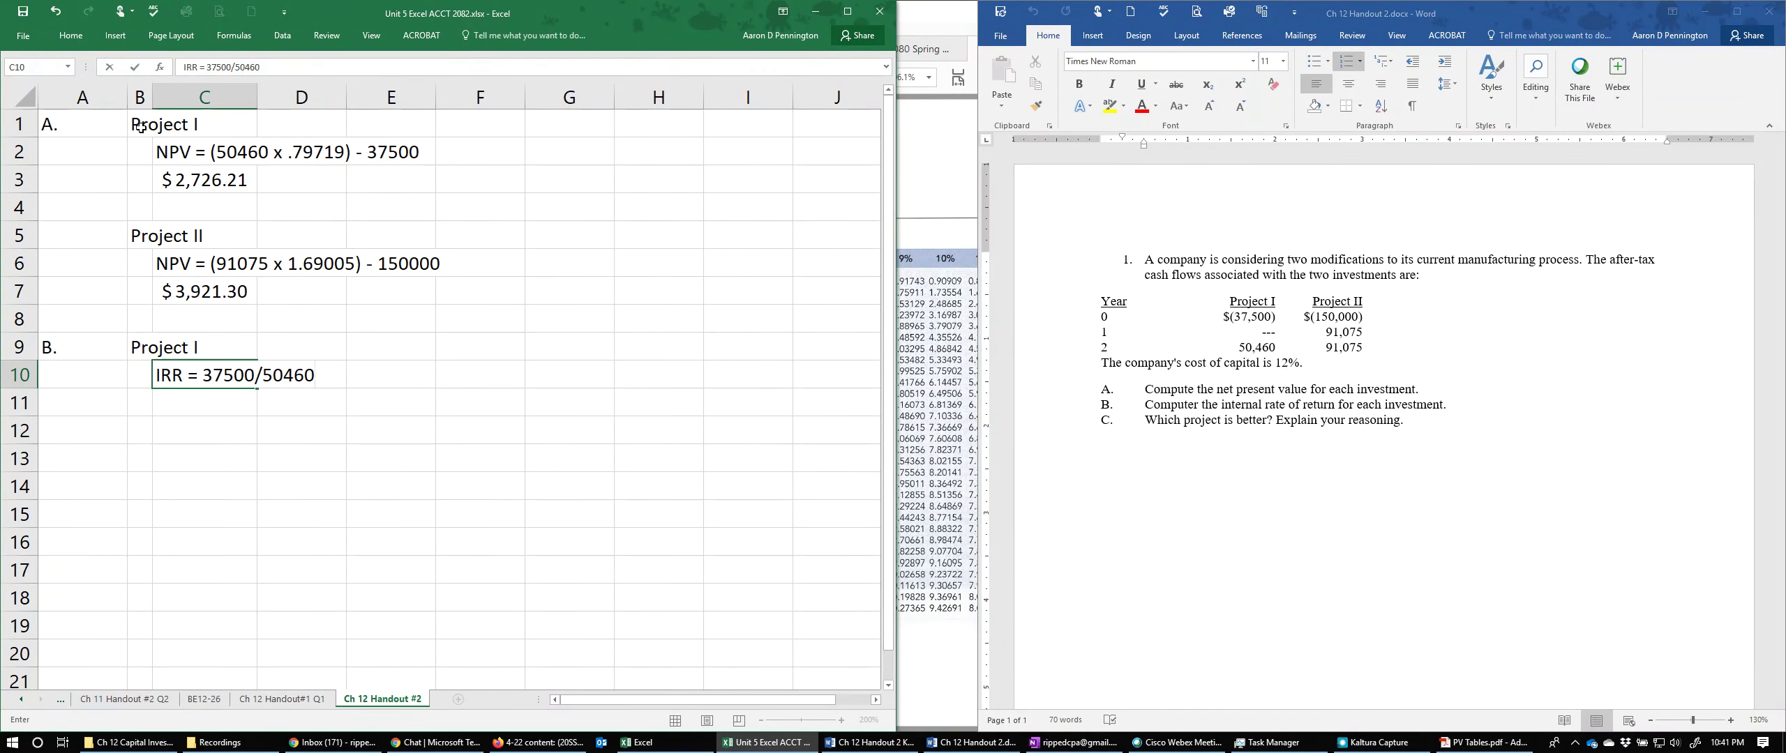
key(Return)
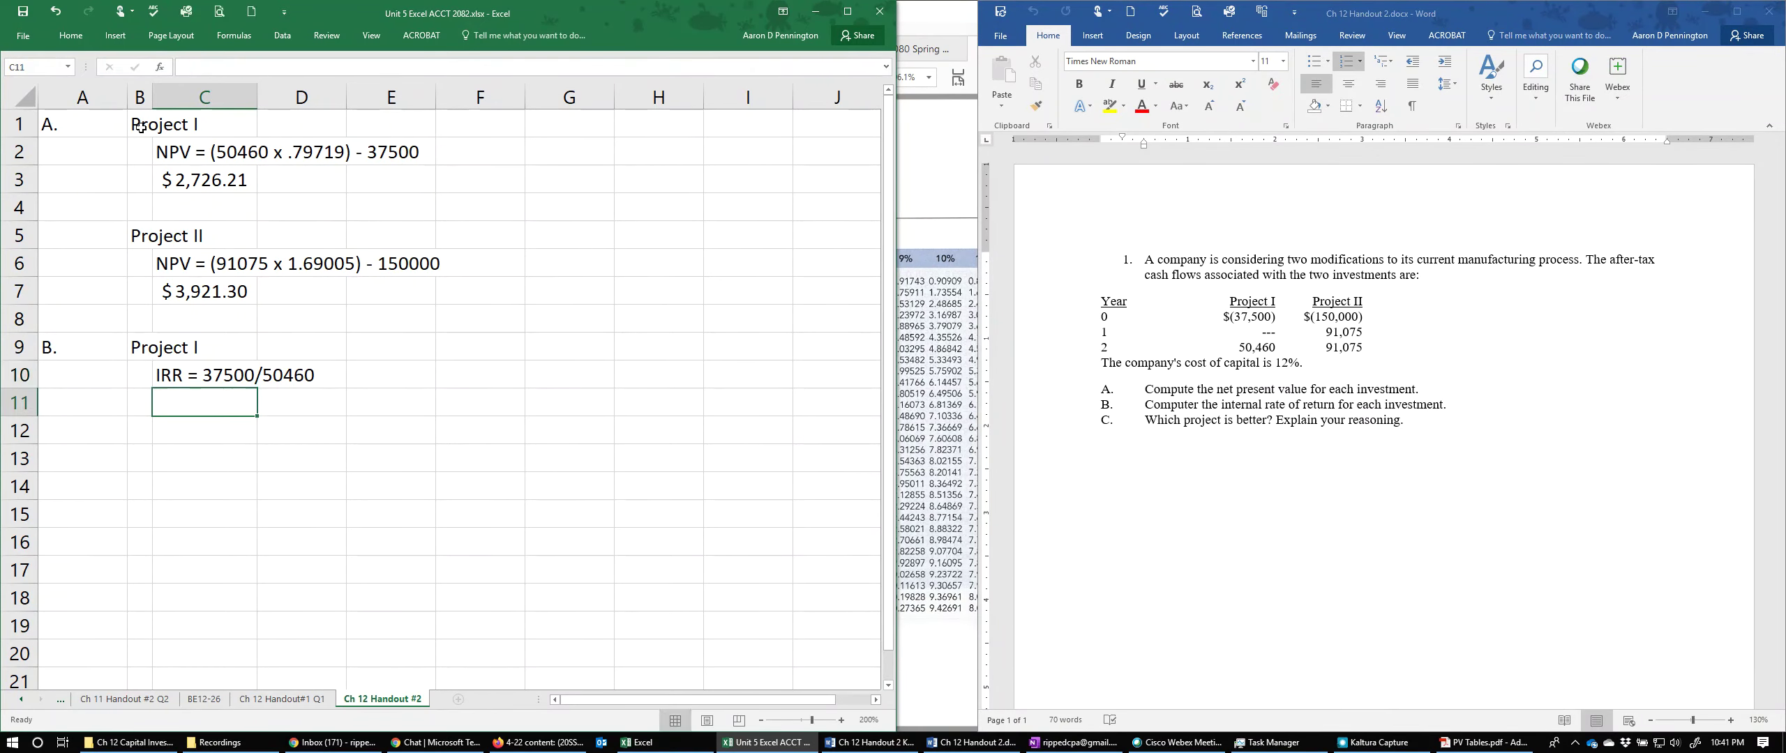
text(=37500)
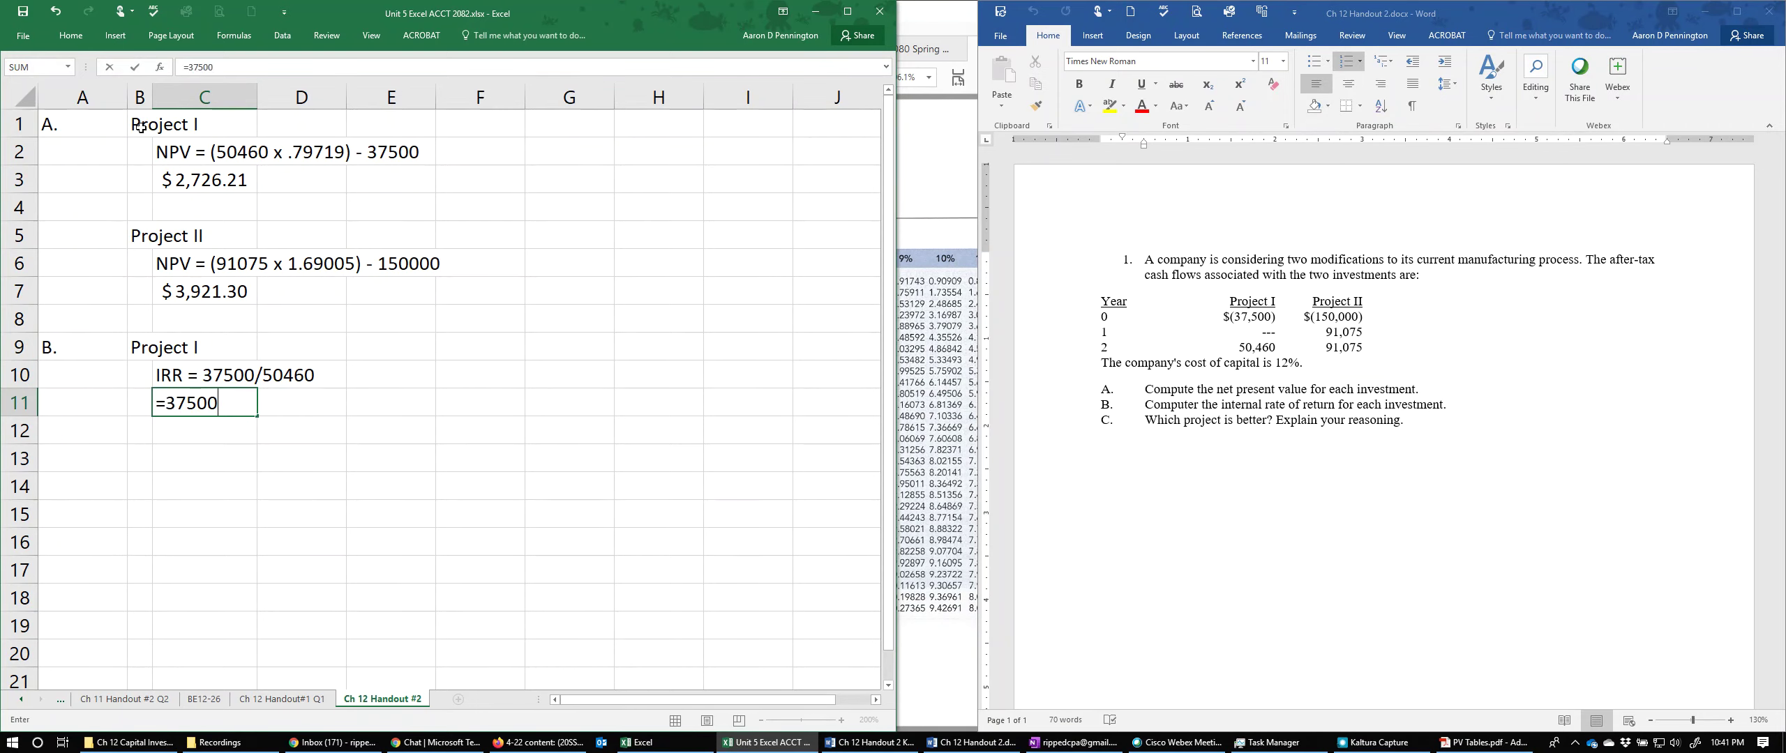
text(/50460)
key(Return)
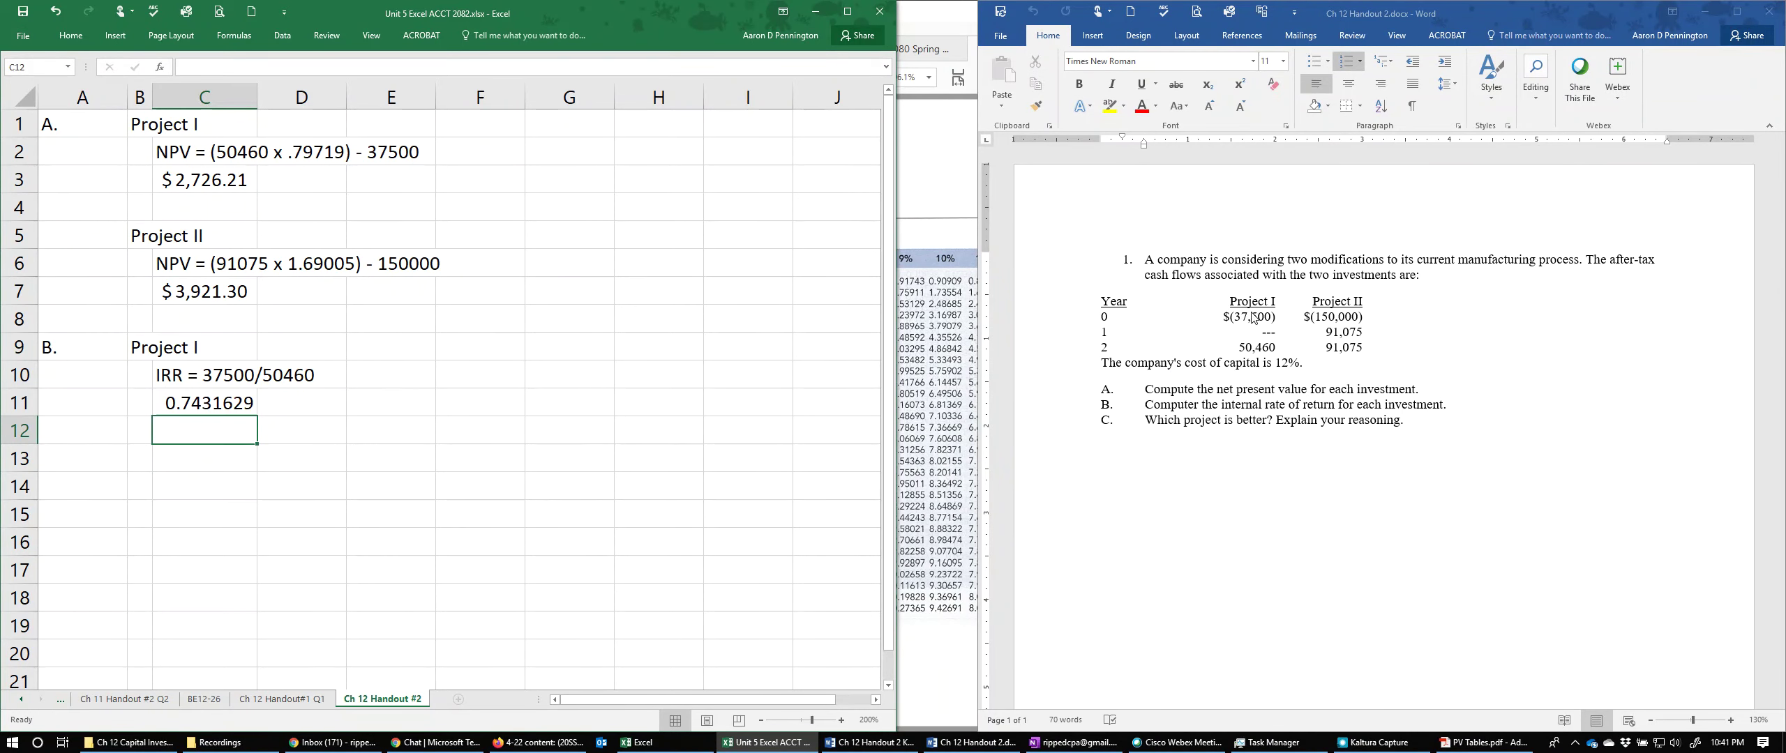
click(940, 332)
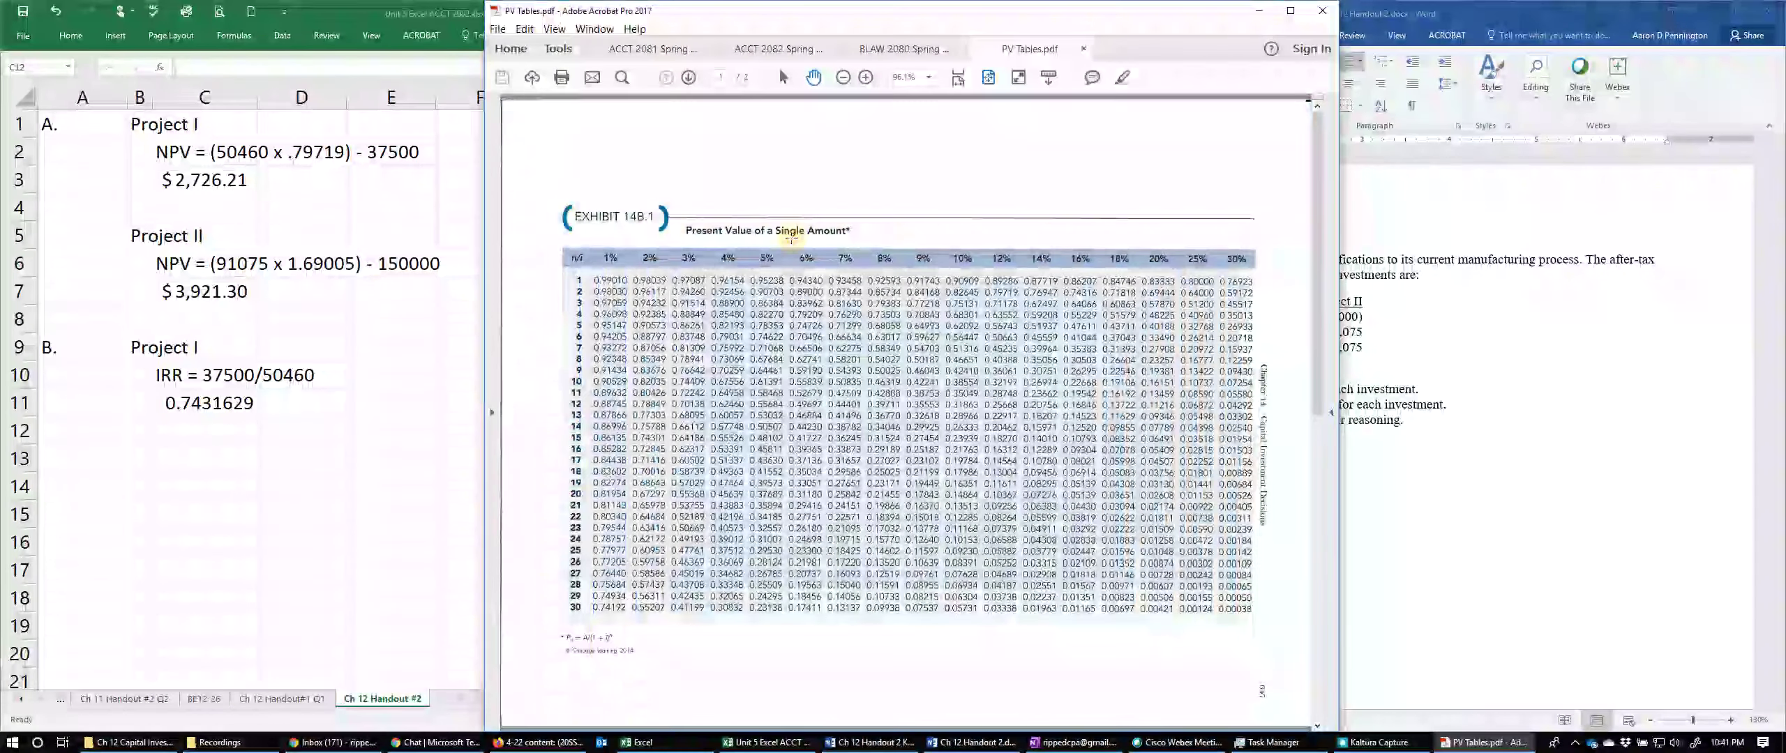
Step: Look up Project I's 0.7431629 factor in the PV Tables.pdf single-amount table, then return to Excel
key(alt+Tab)
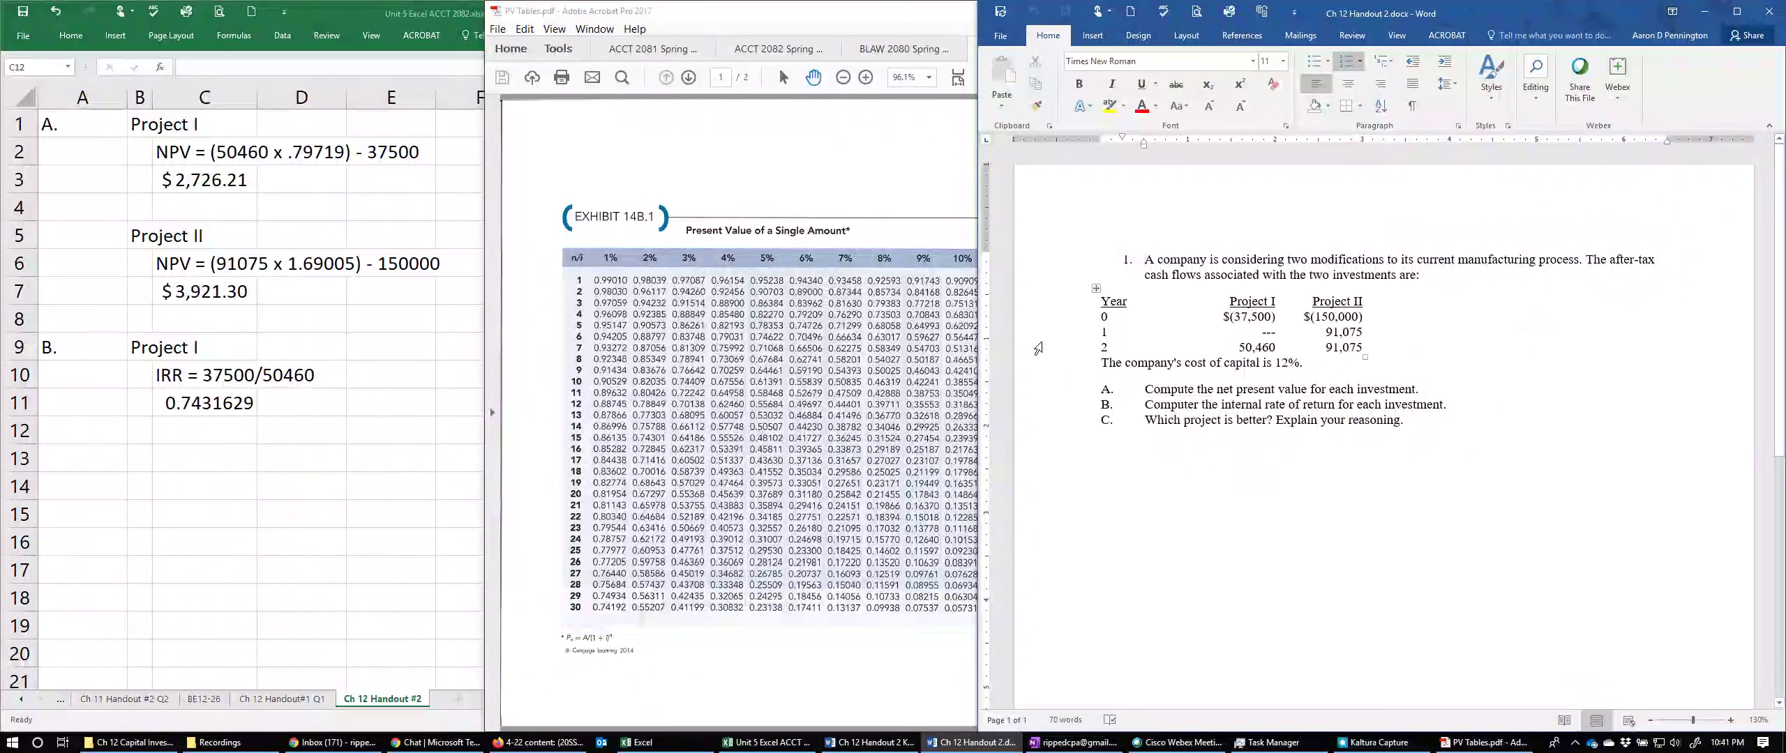
click(663, 300)
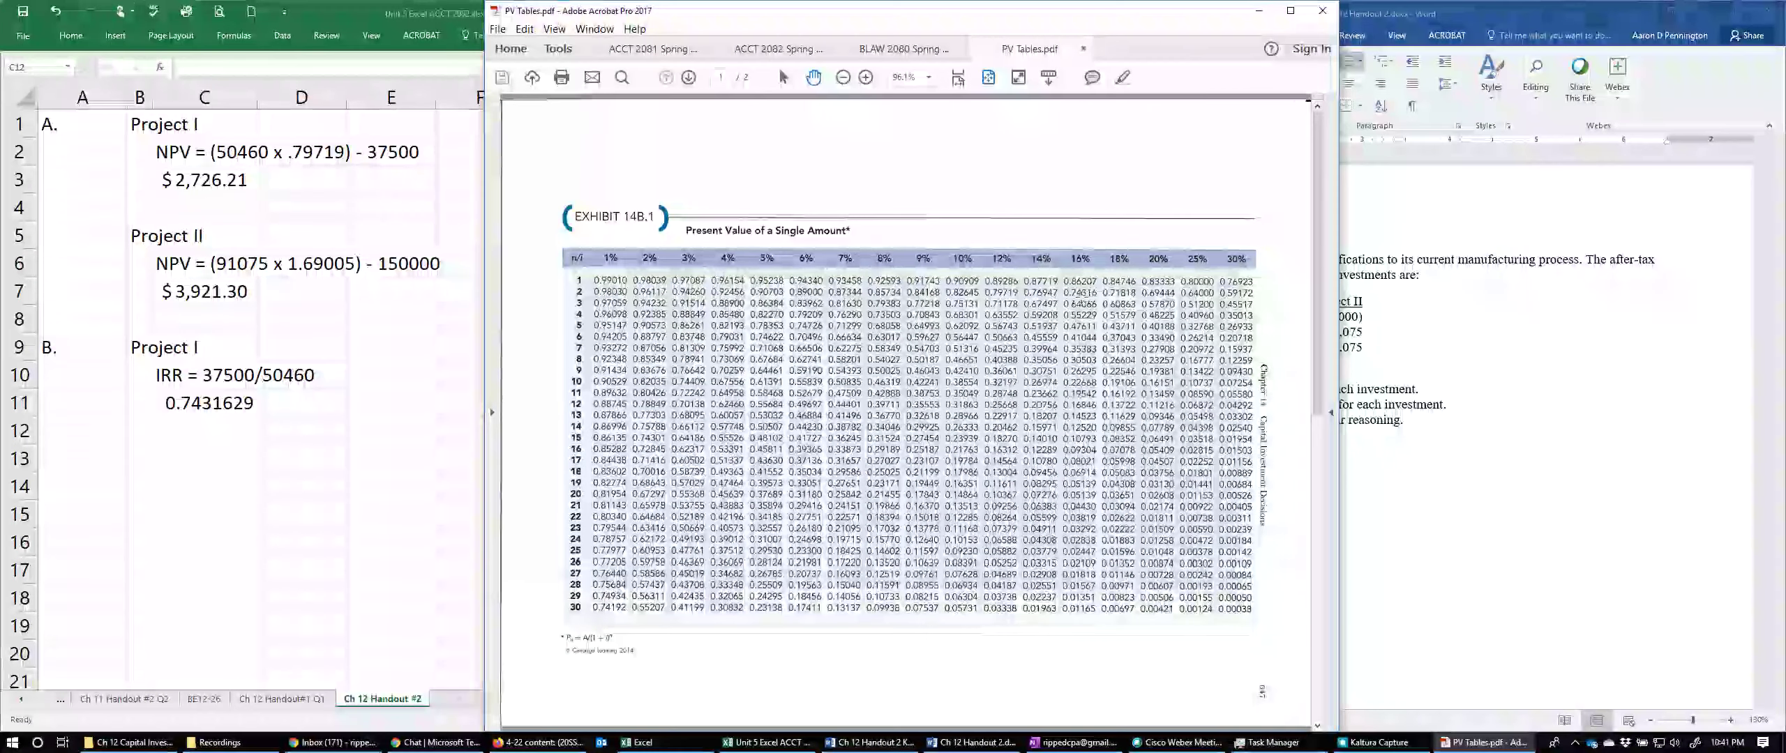
click(185, 445)
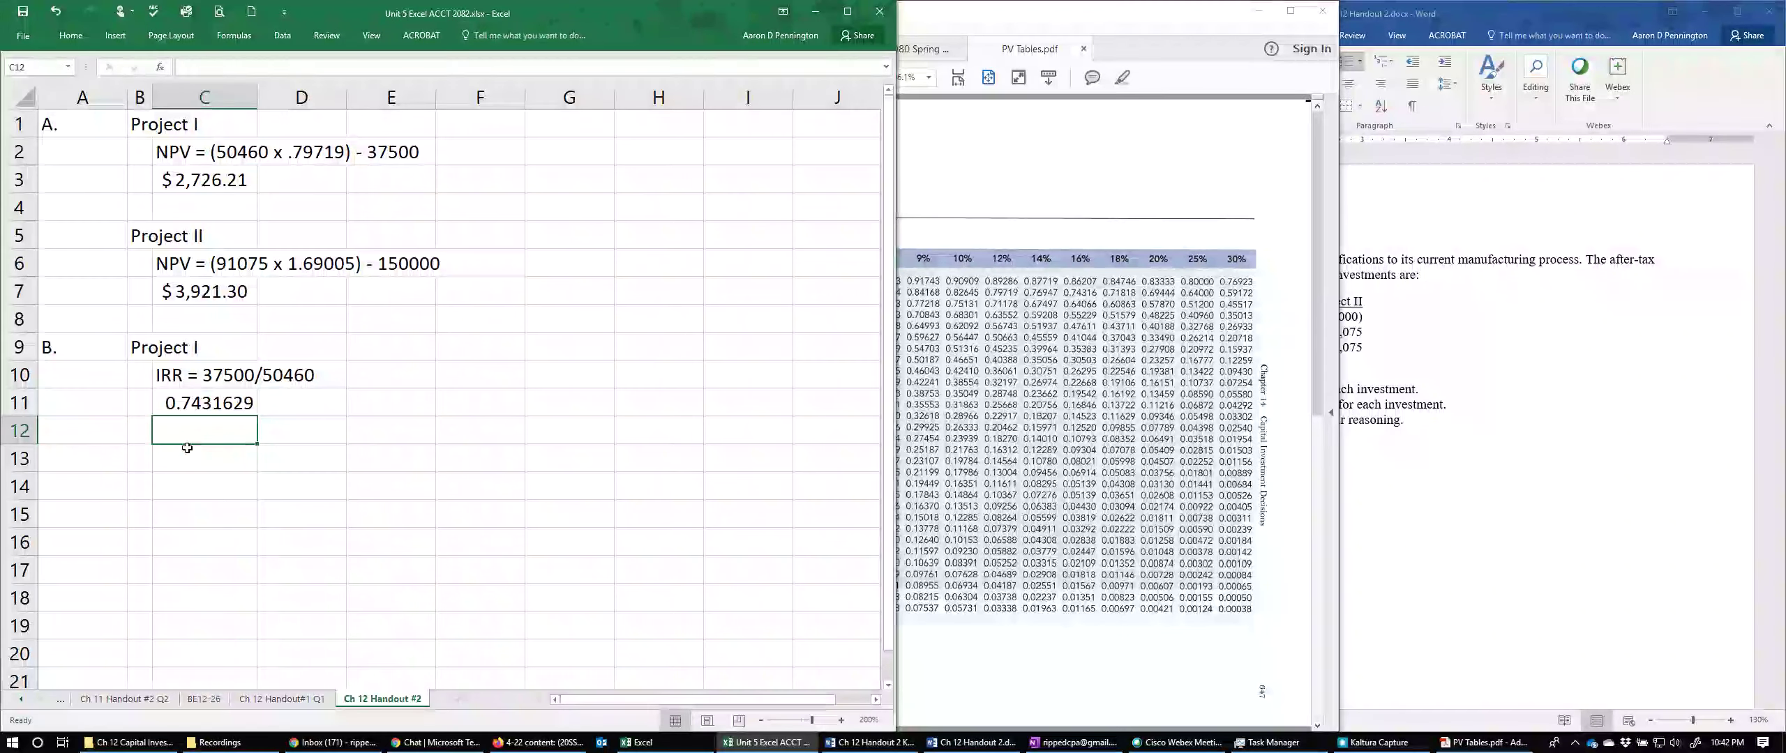
Step: Edit the Project I entry to read '= 37500/50460' without the IRR label
key(Up)
key(Up)
key(Down)
key(Down)
key(Up)
key(Up)
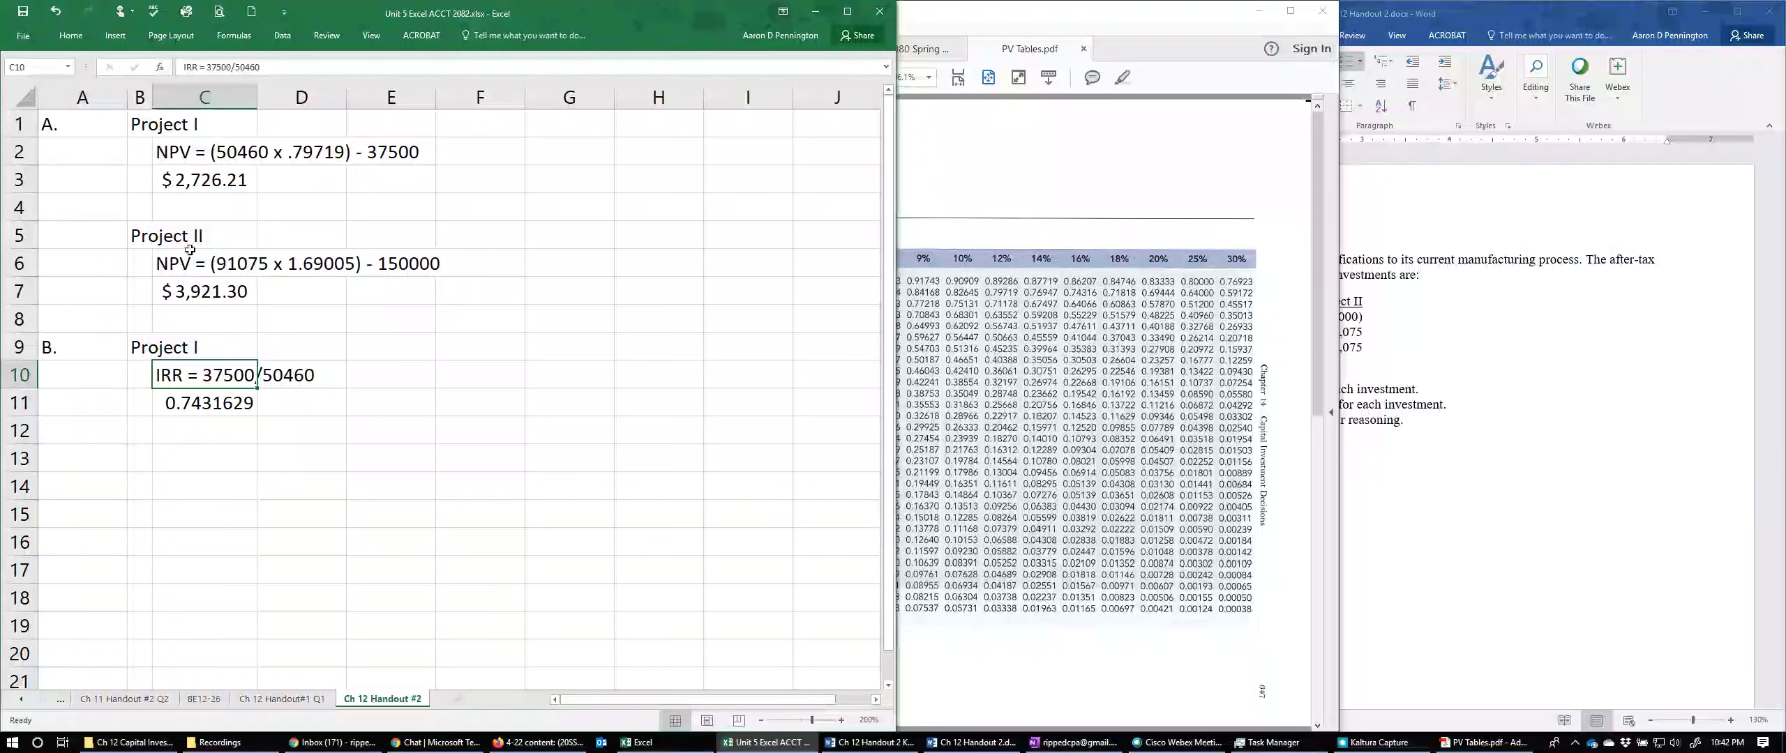
click(198, 70)
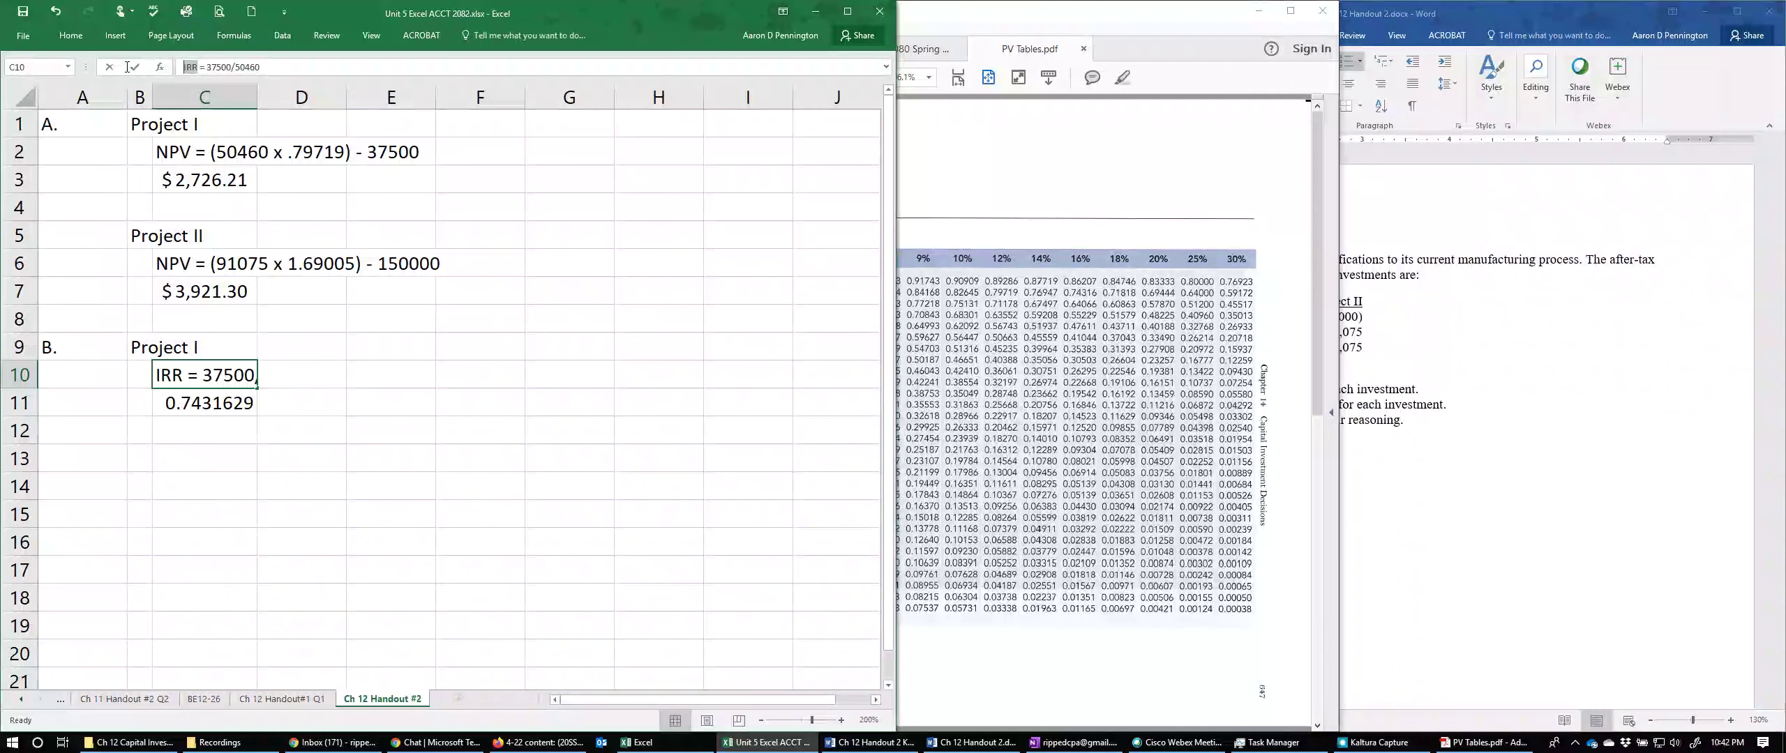
key(BackSpace)
key(BackSpace)
key(BackSpace)
key(BackSpace)
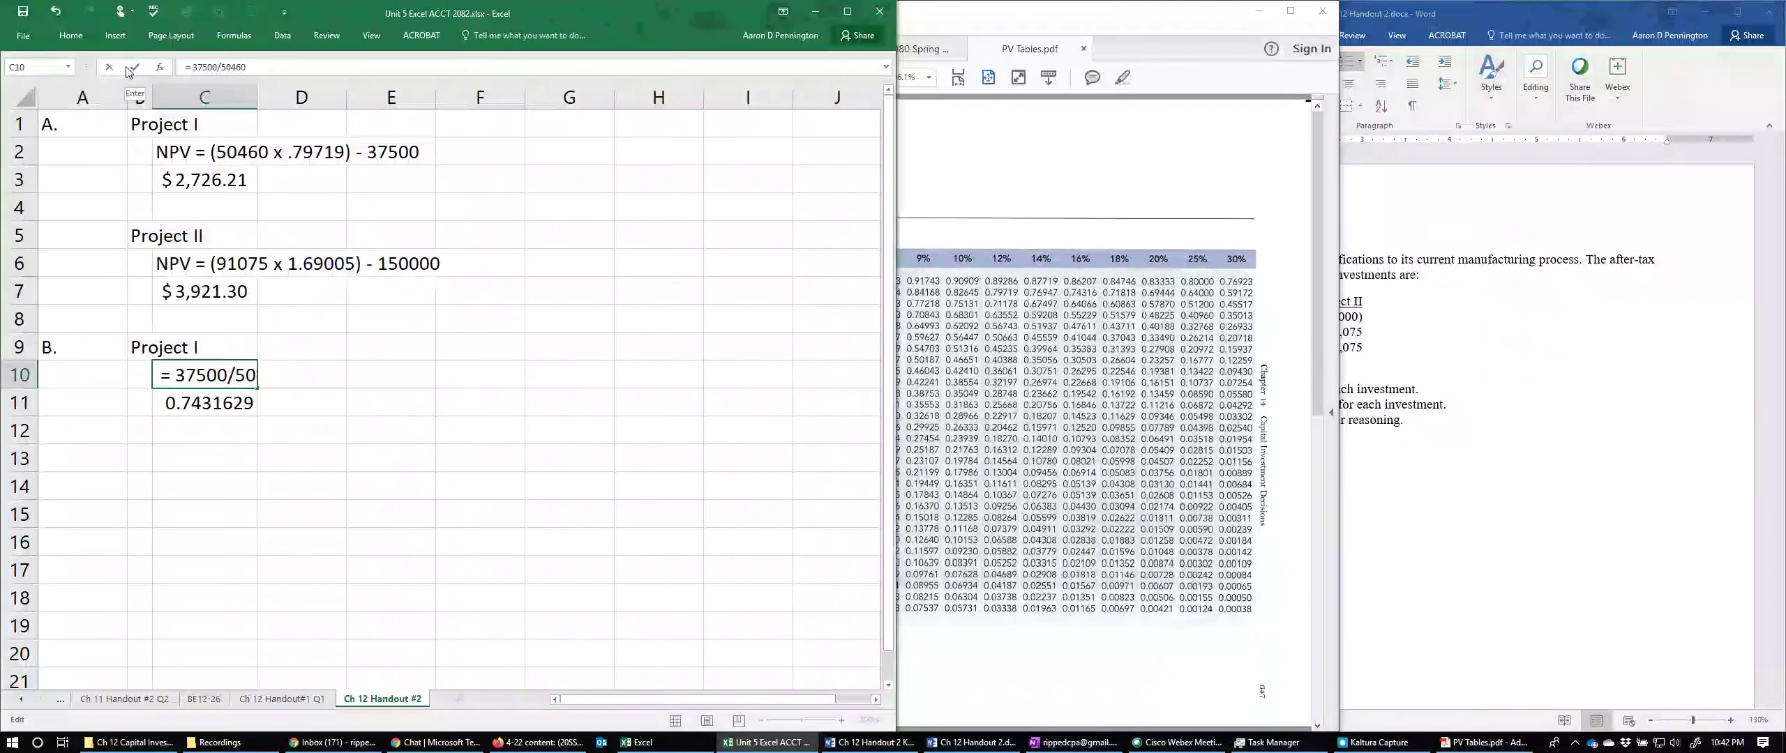
click(131, 68)
Step: Enter 'IRR = 16%' for Project I below the ratio result
key(Down)
key(Down)
key(Down)
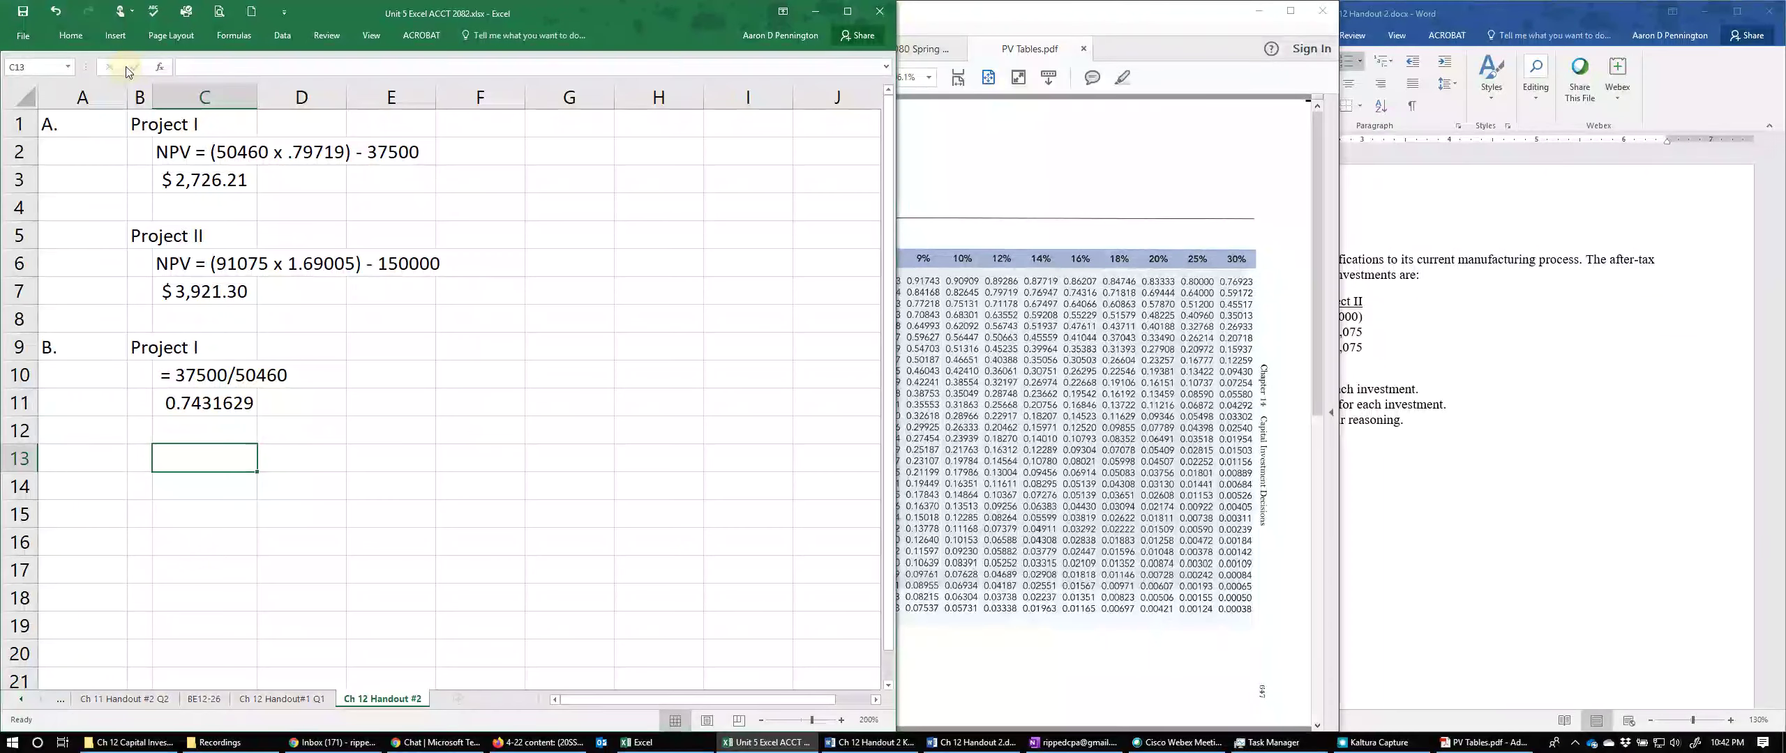
text(IRR)
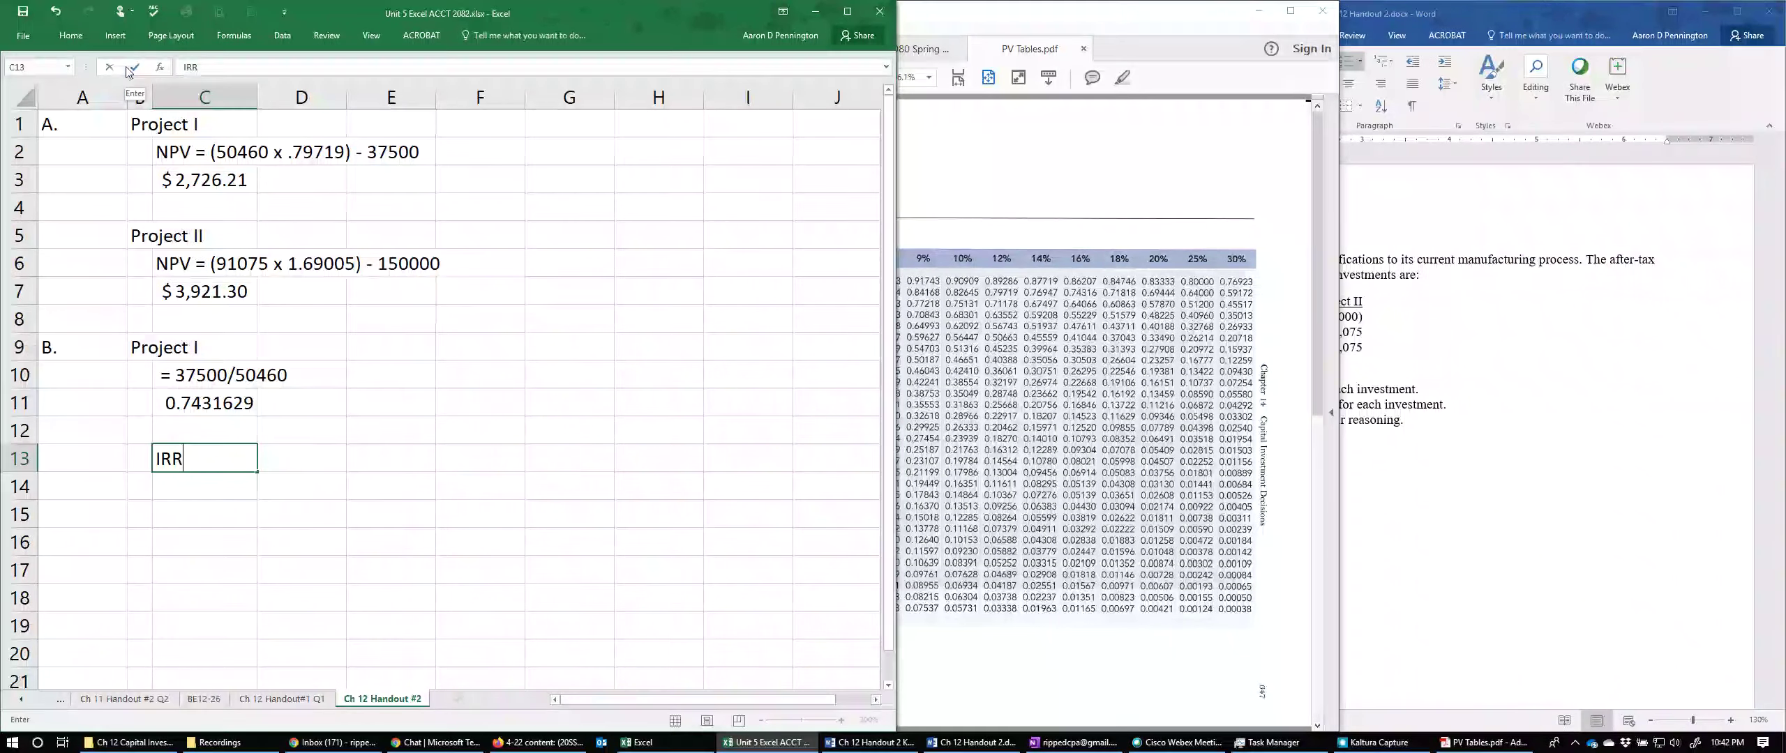
text( = )
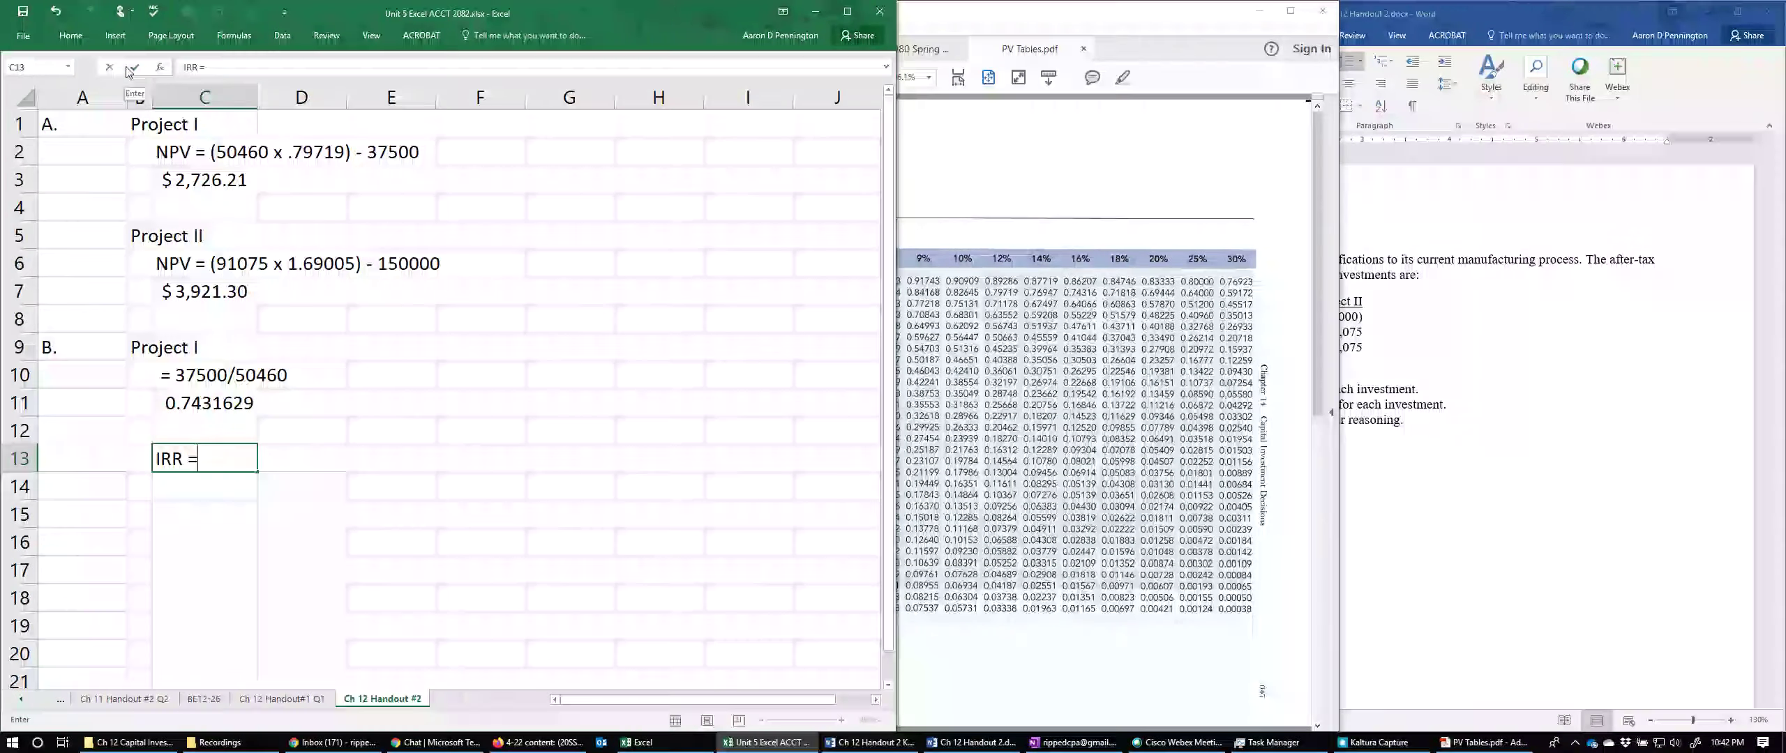
text(16)
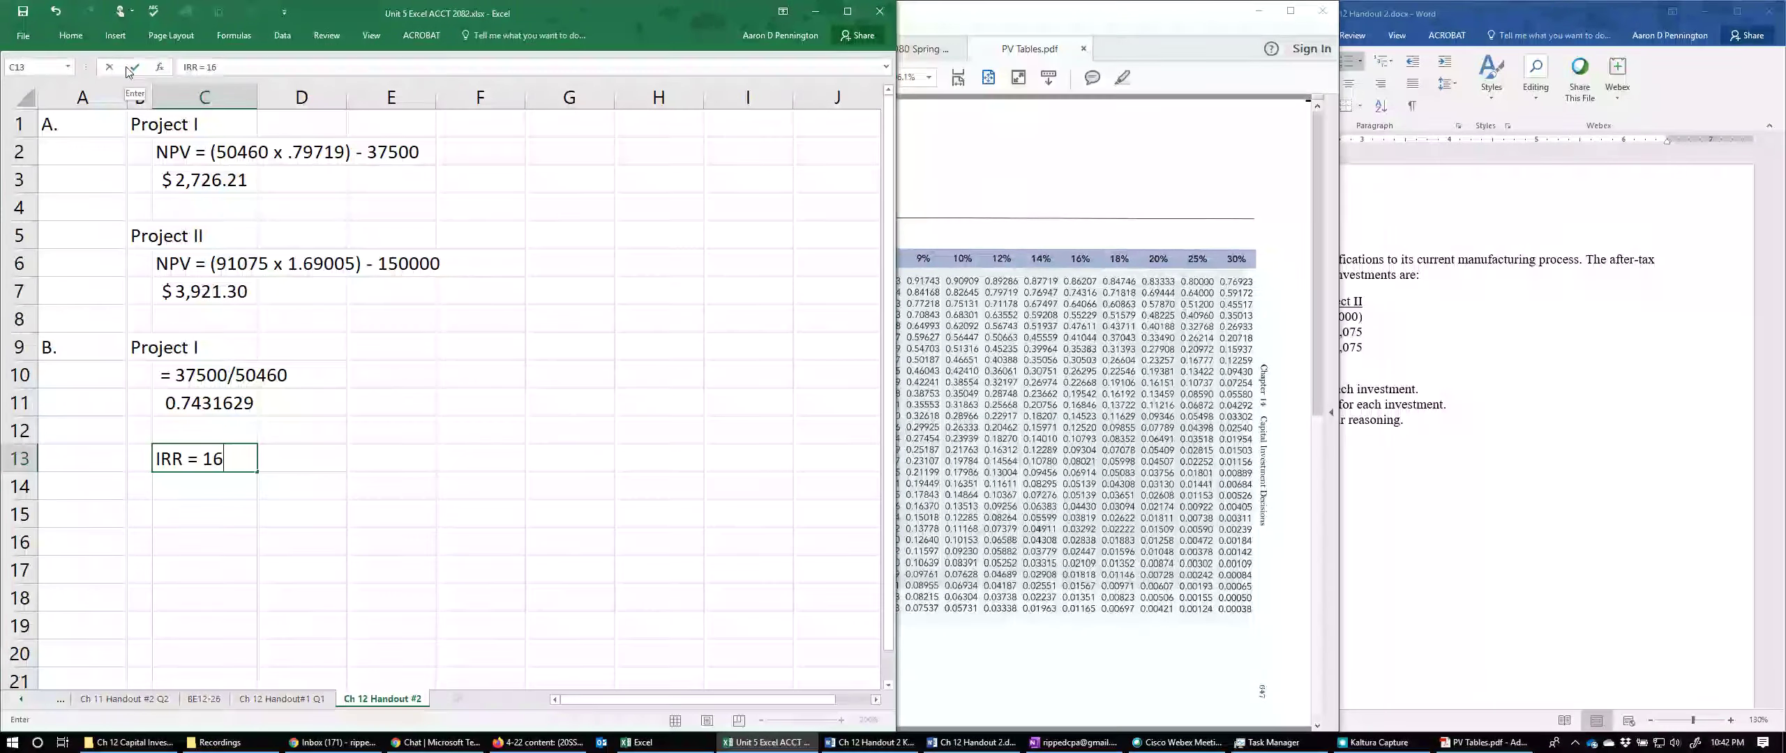
text(%)
key(Return)
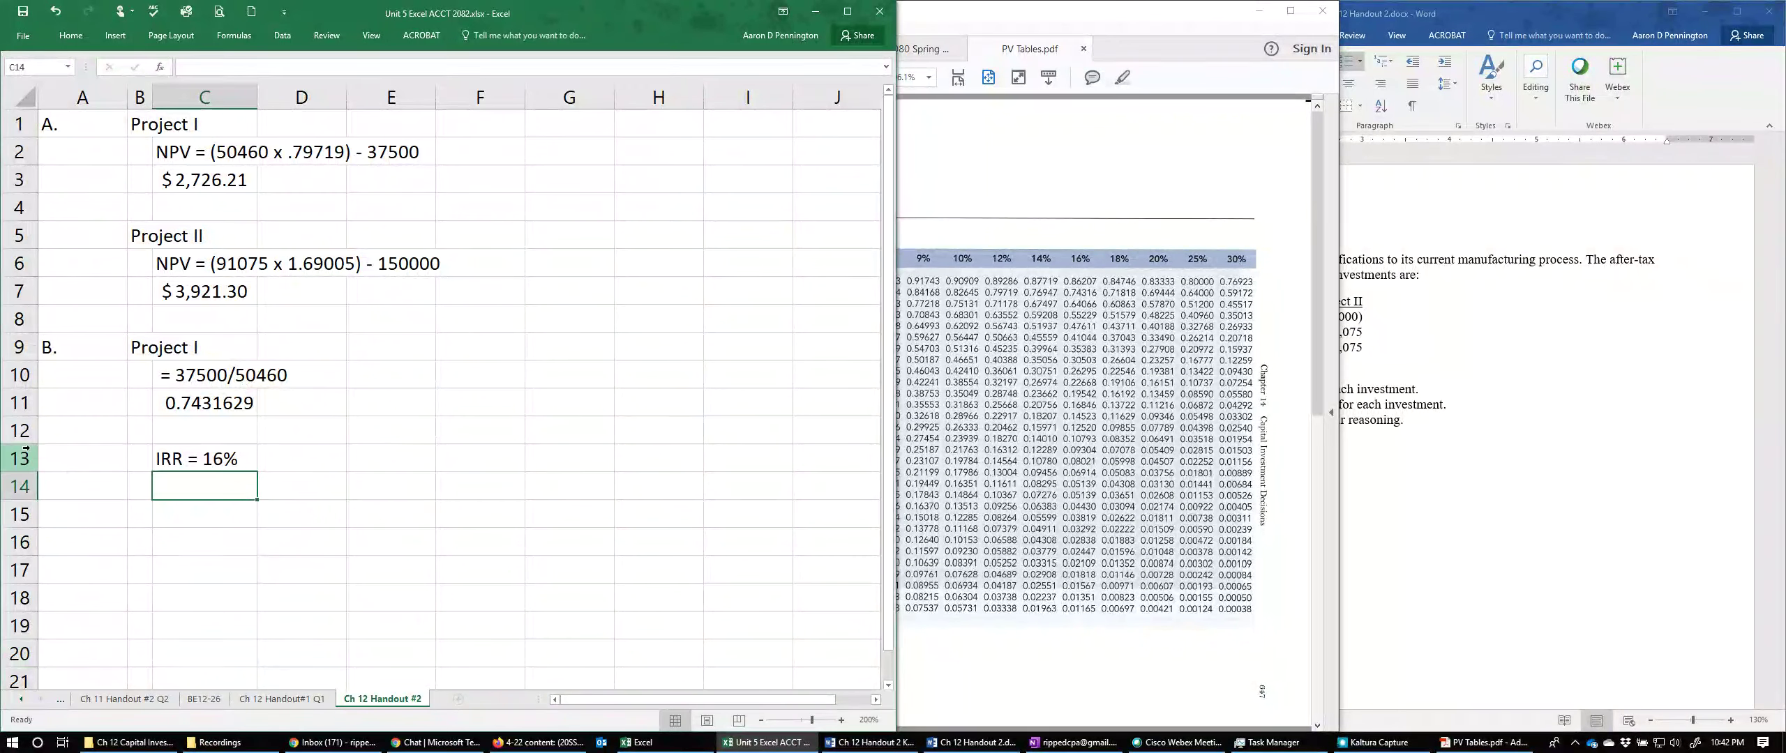
Step: Delete the empty row 12 so 'IRR = 16%' sits directly beneath 0.7431629
click(21, 430)
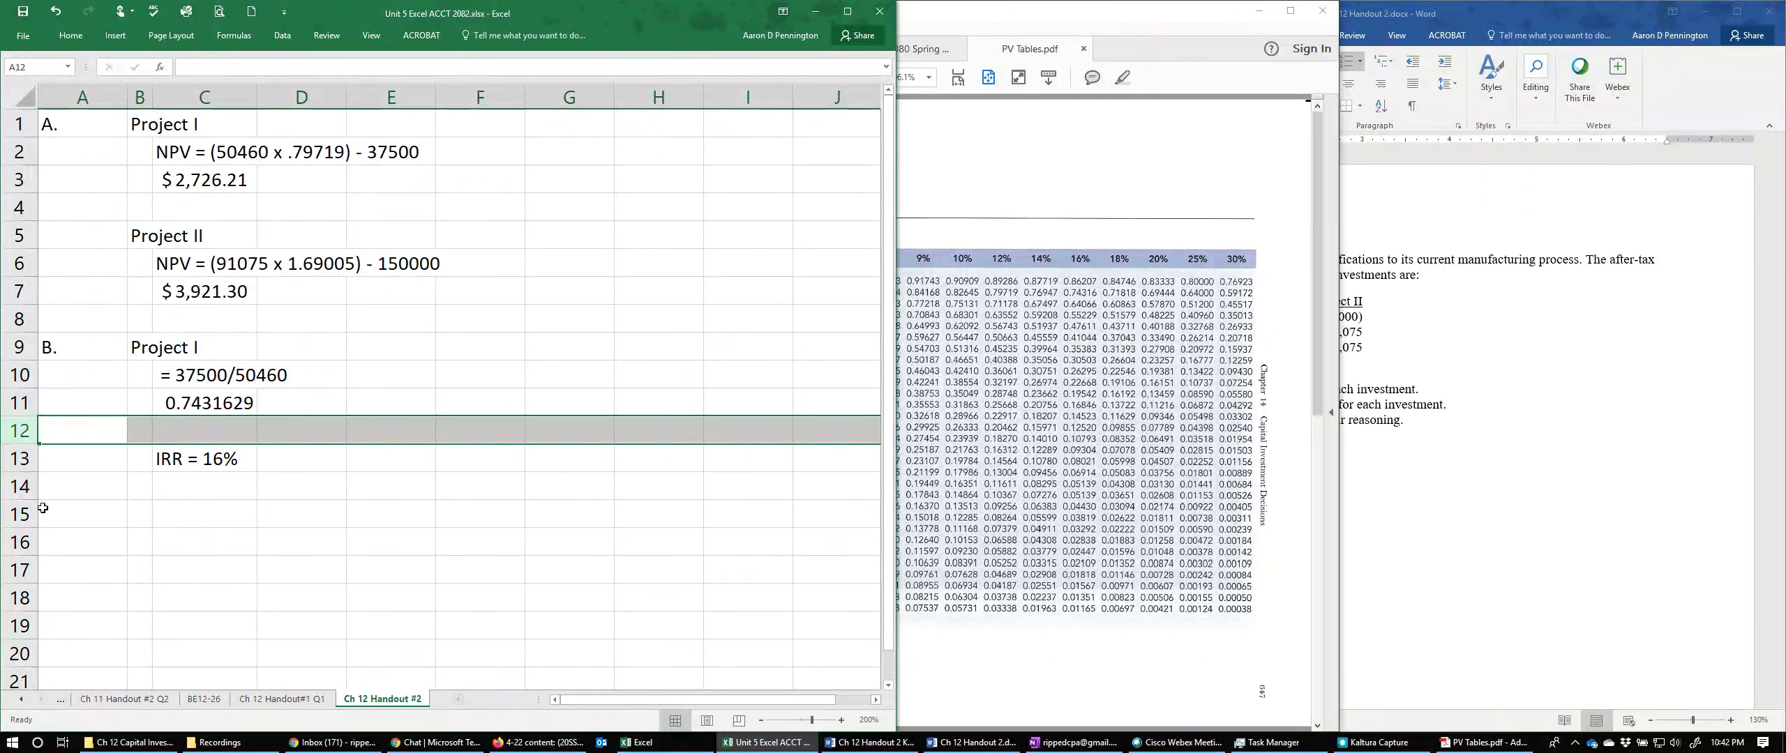
right_click(14, 431)
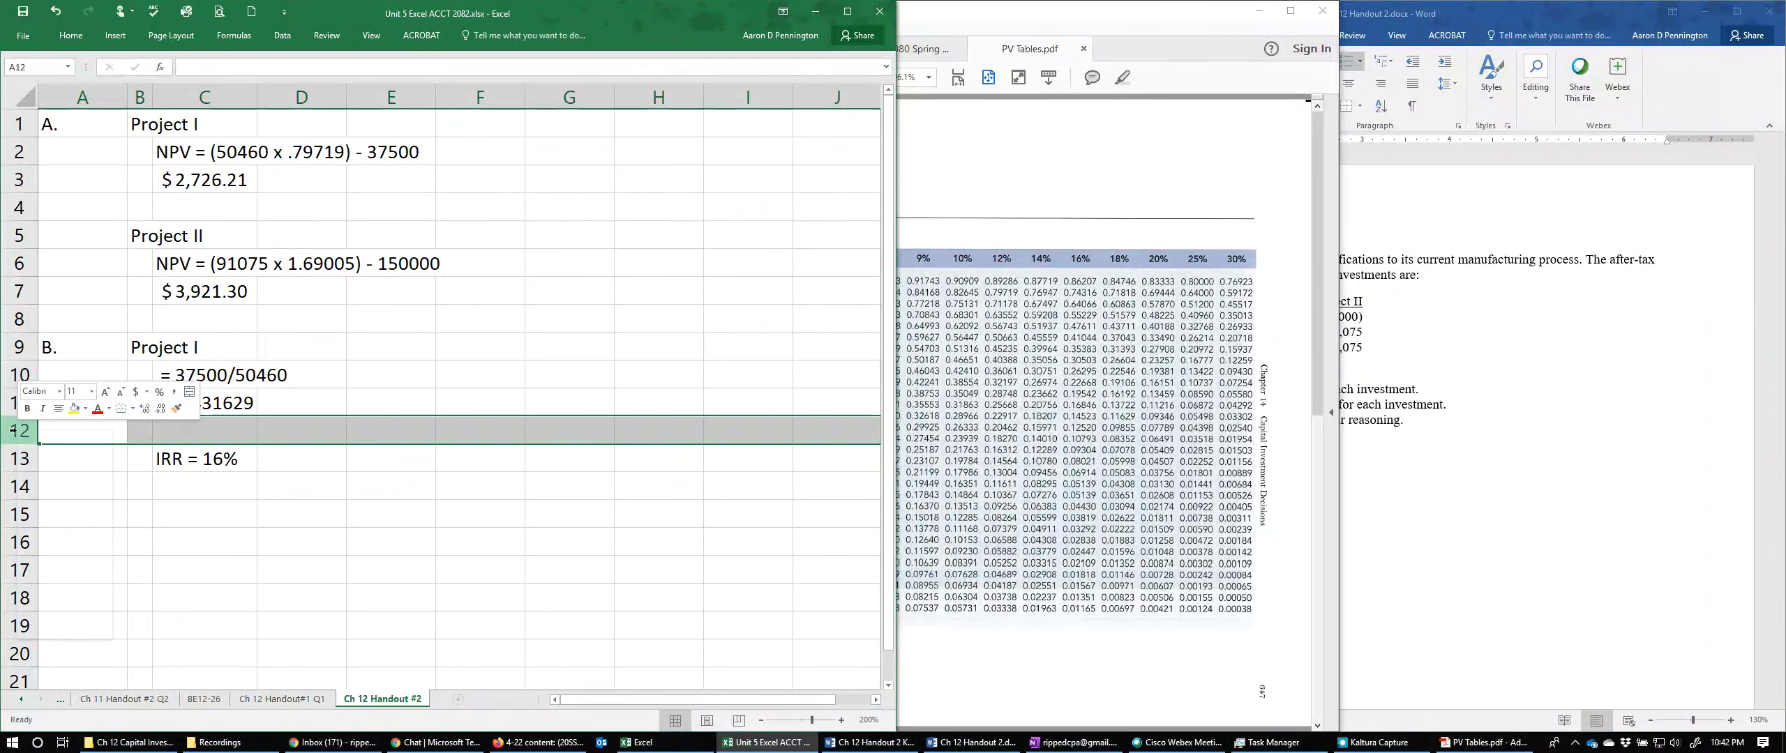
key(Escape)
key(ctrl+minus)
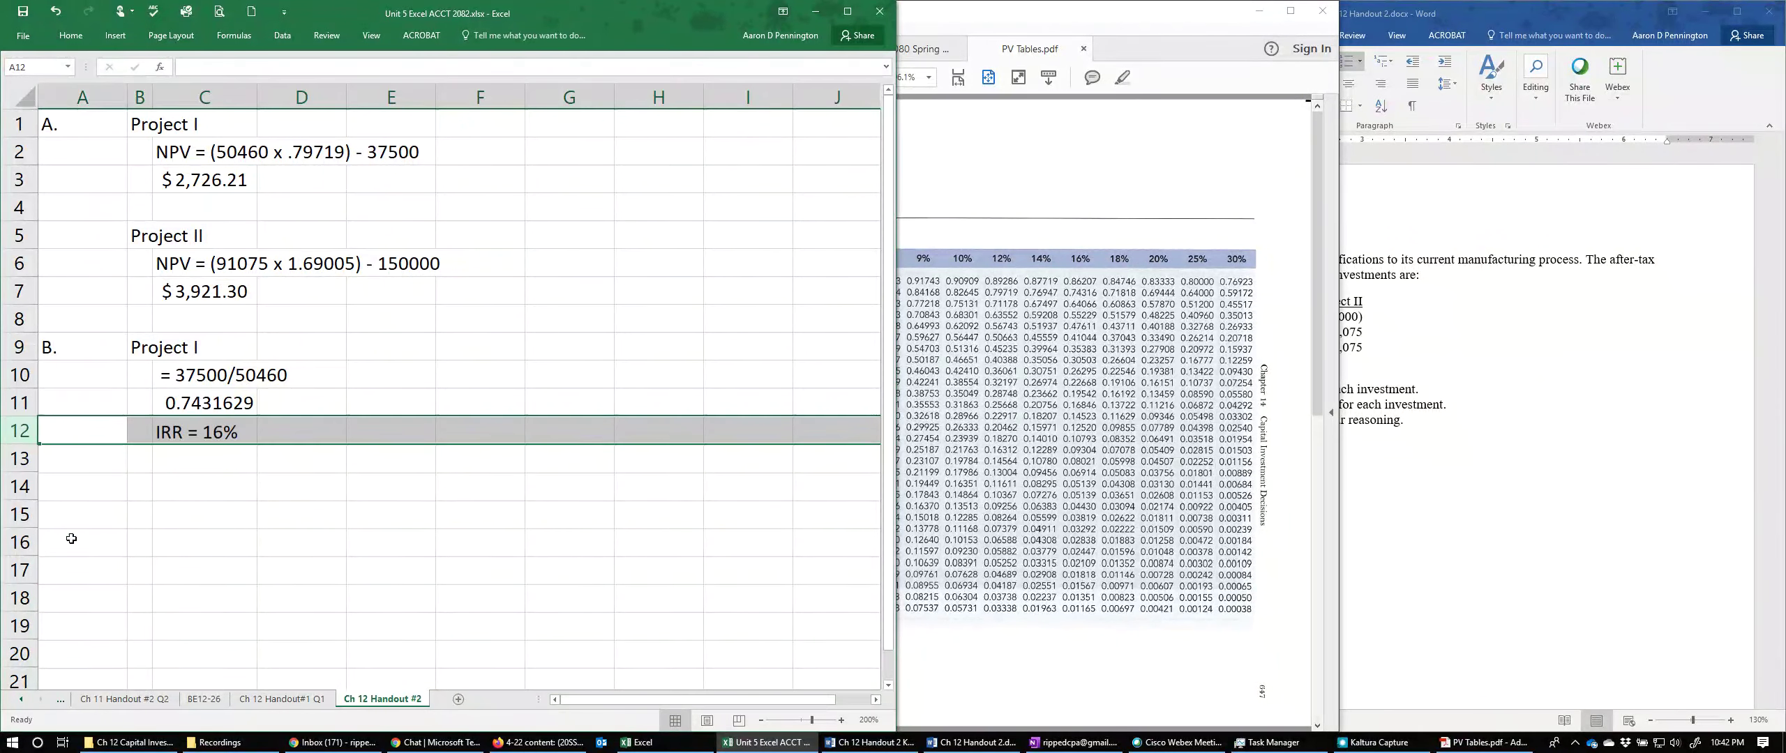
click(140, 489)
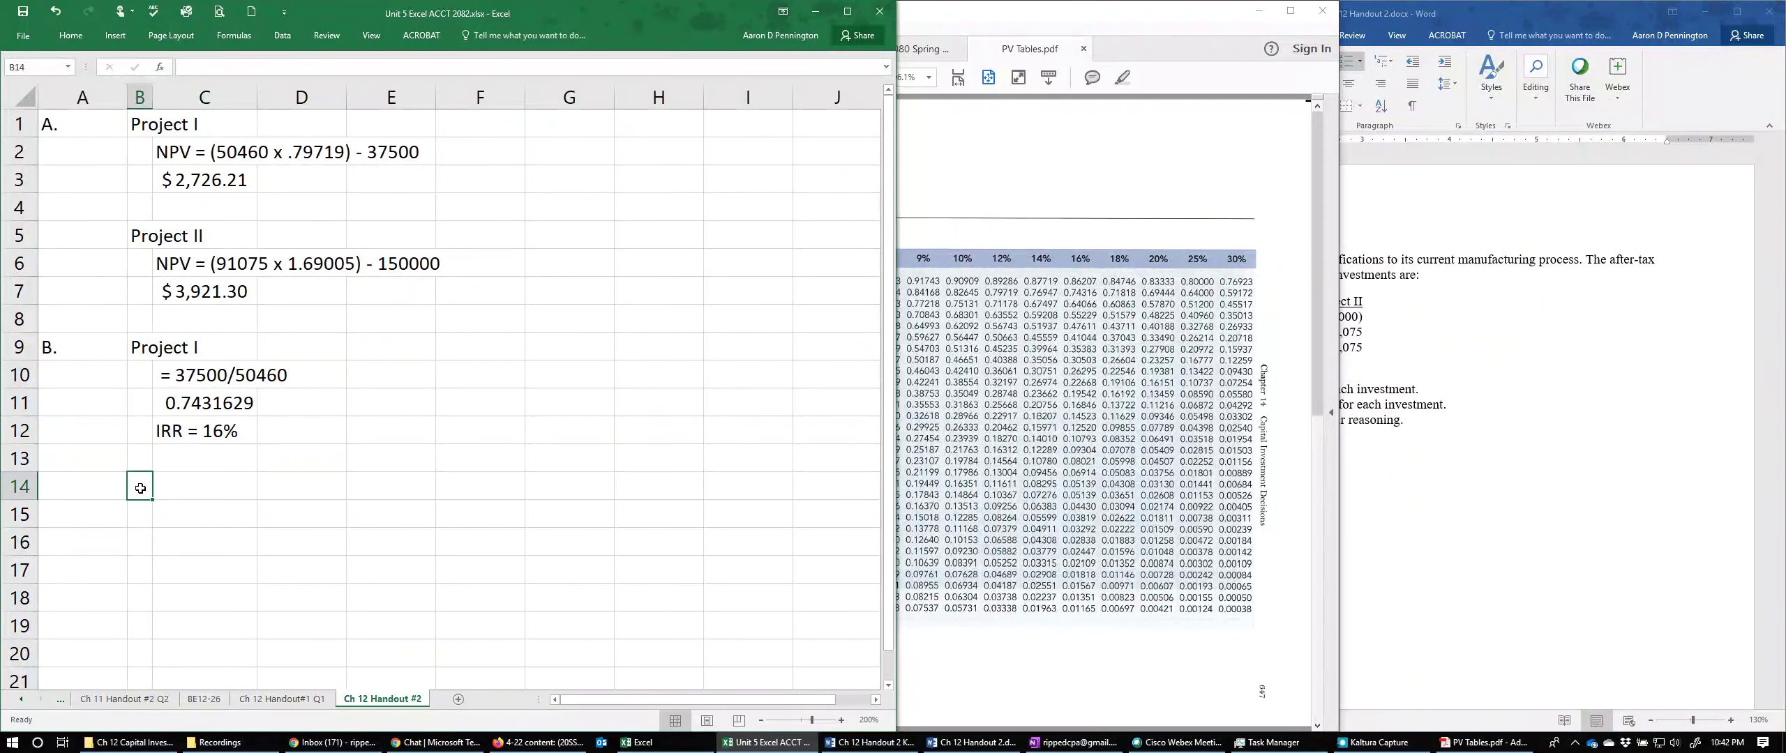
Step: Set B14 to =B5 to reference the Project II label
text(=)
click(145, 240)
key(Return)
key(Return)
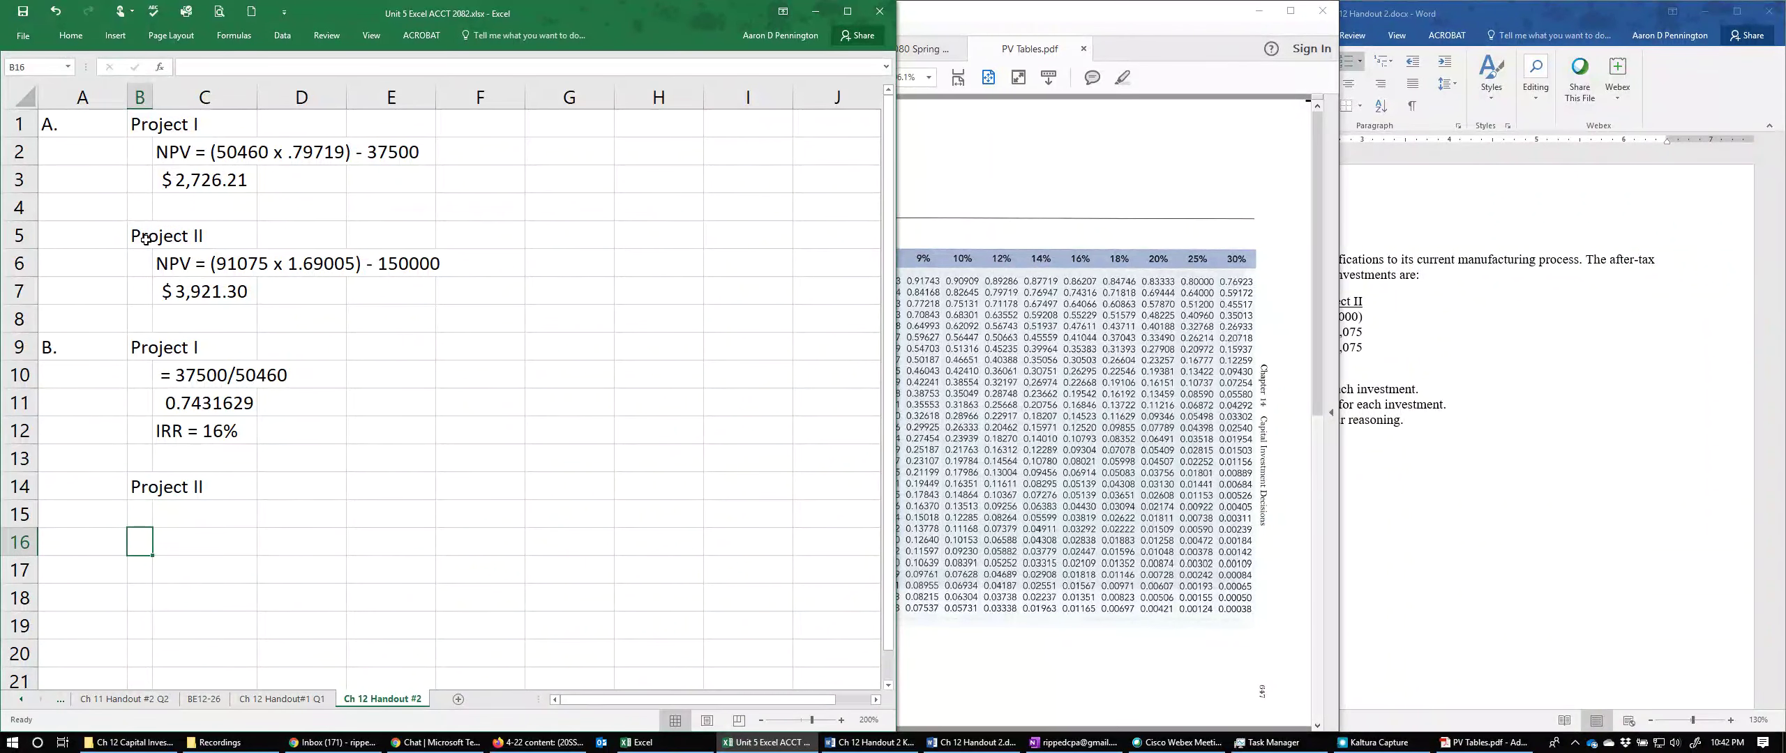
Step: Enter the text '= 150000/91075' as Project II's ratio in C15
key(Right)
key(Up)
text('=)
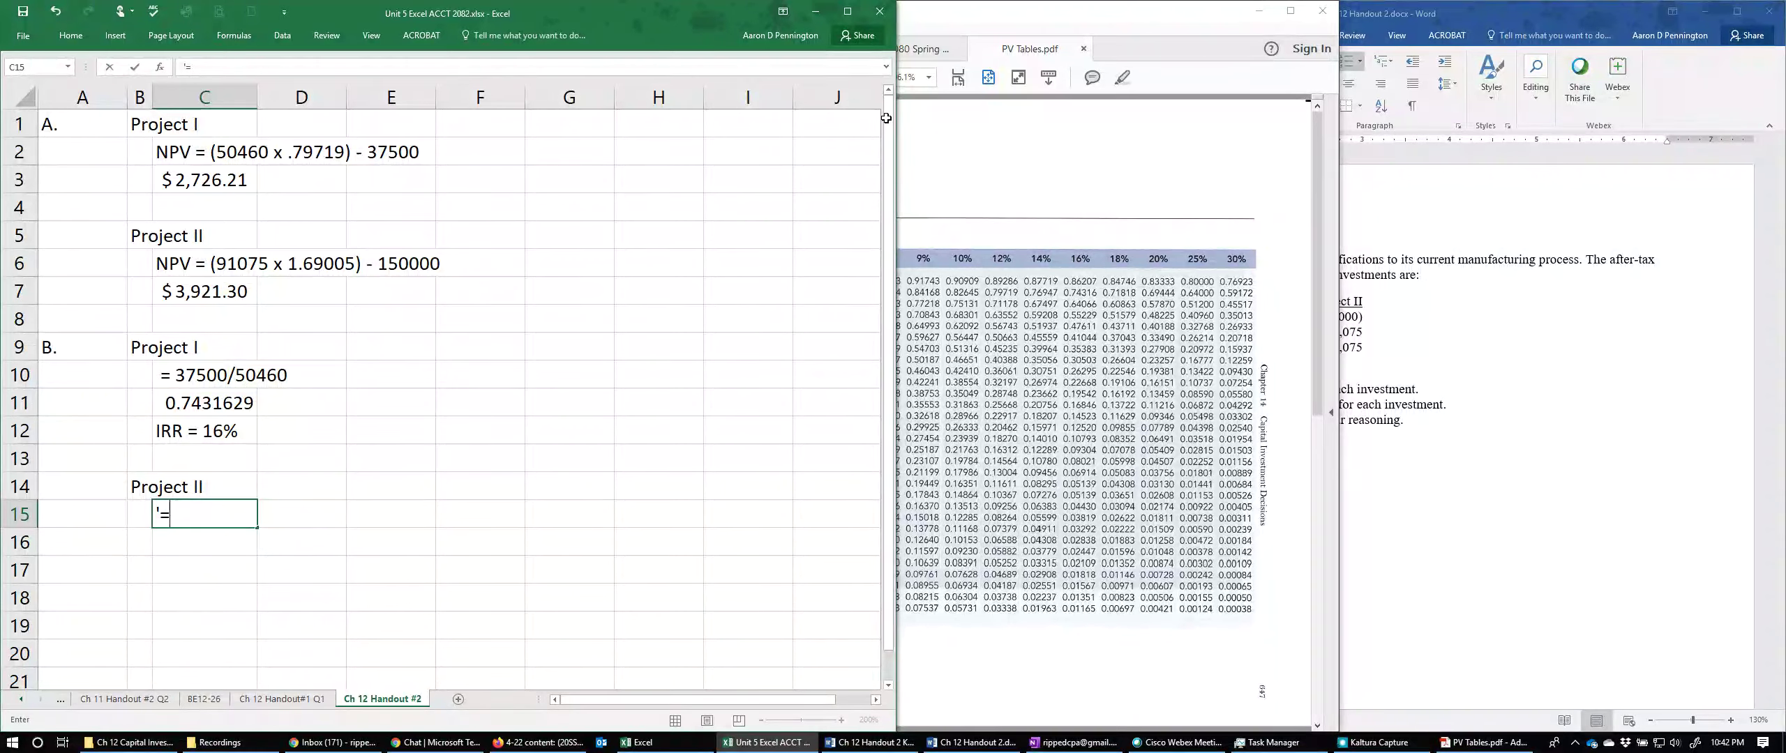
click(1441, 303)
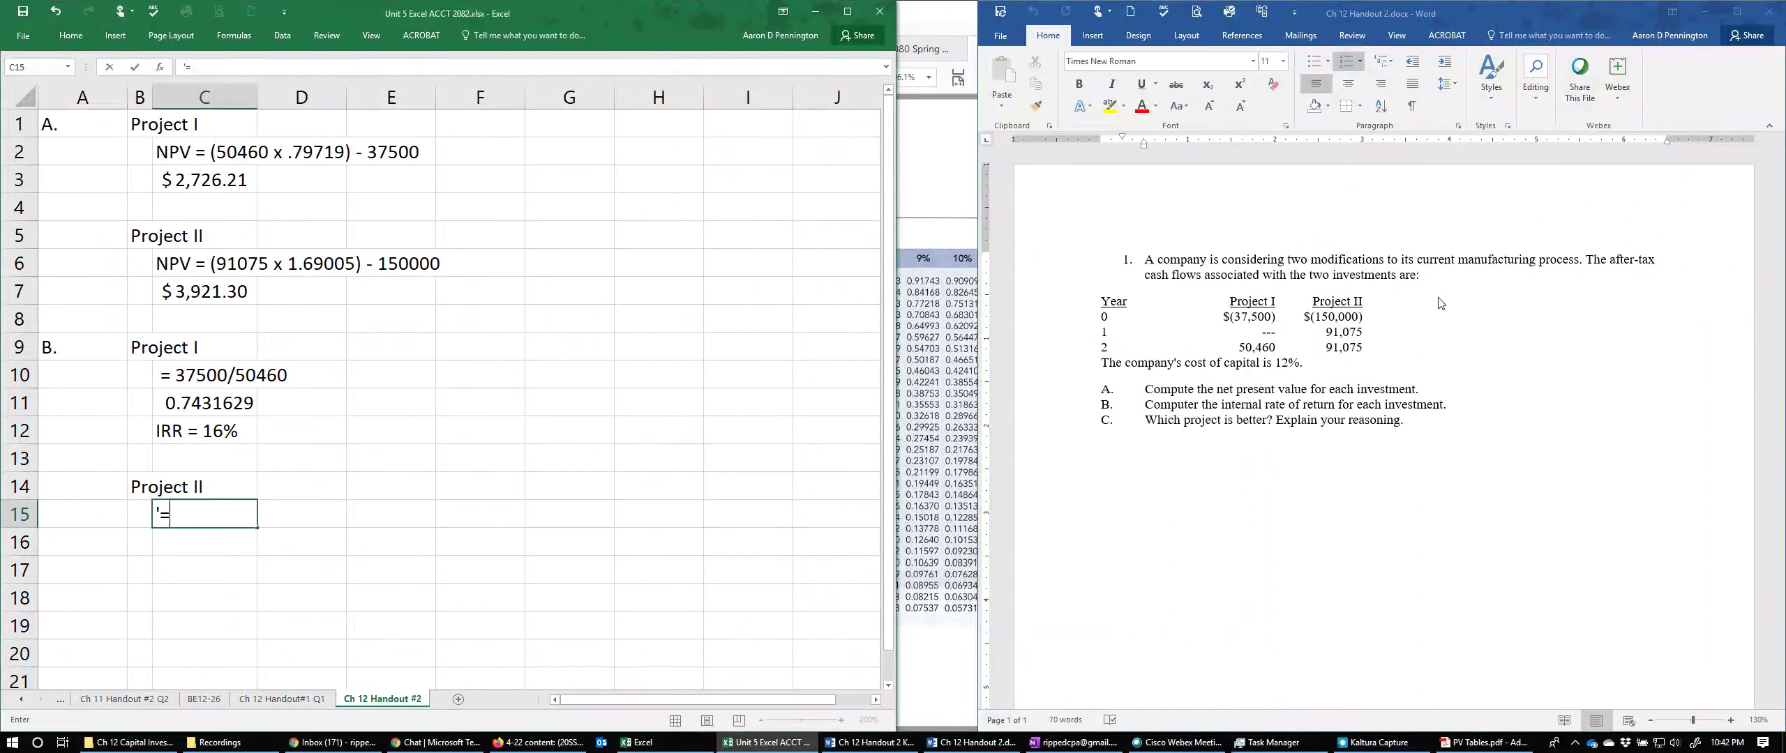
click(207, 515)
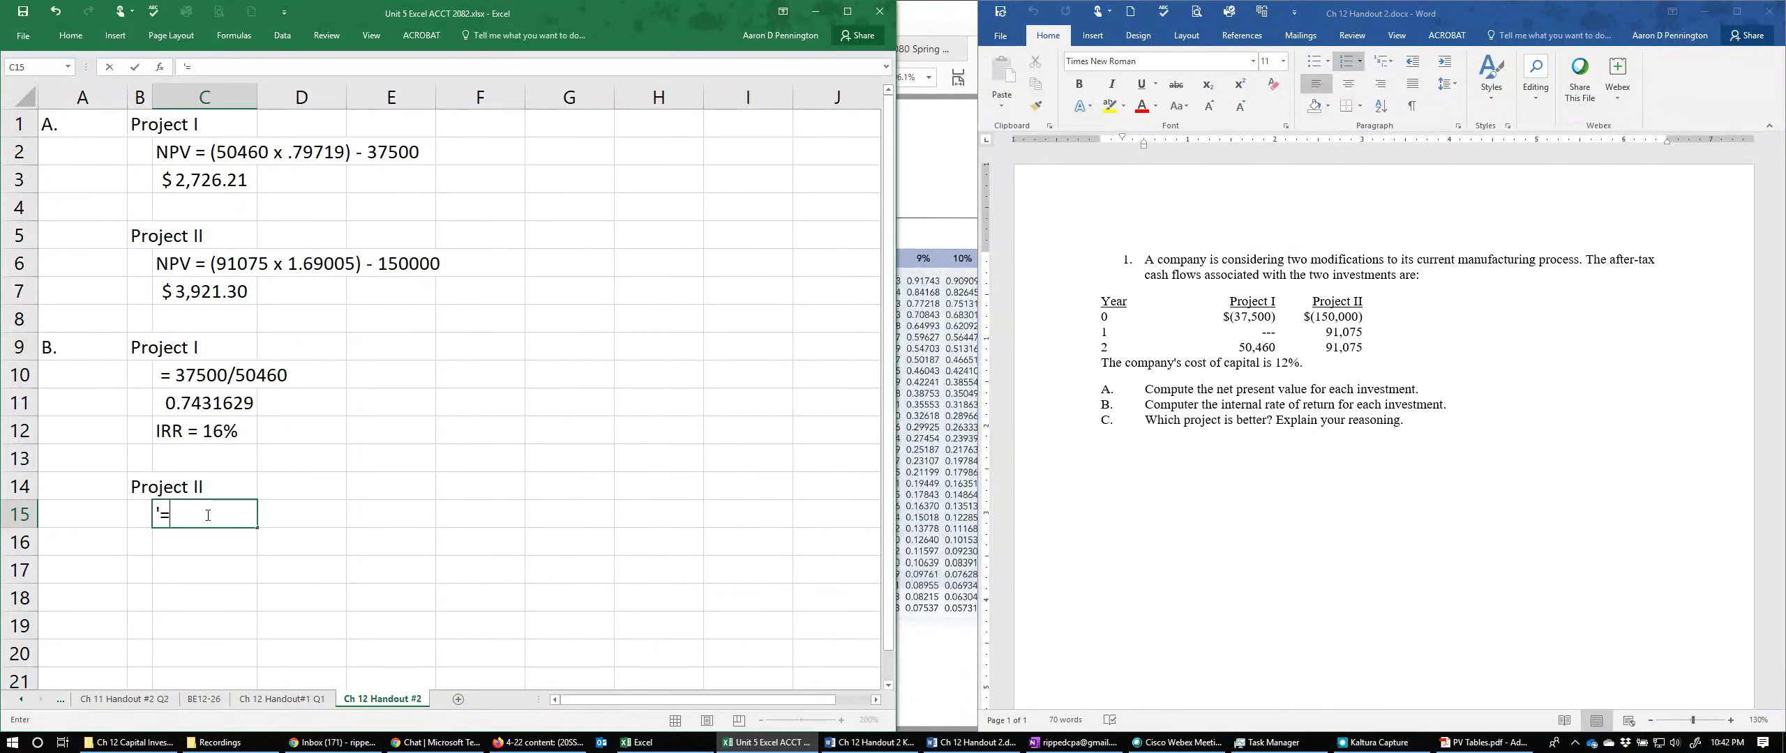
text('= 150000/91075)
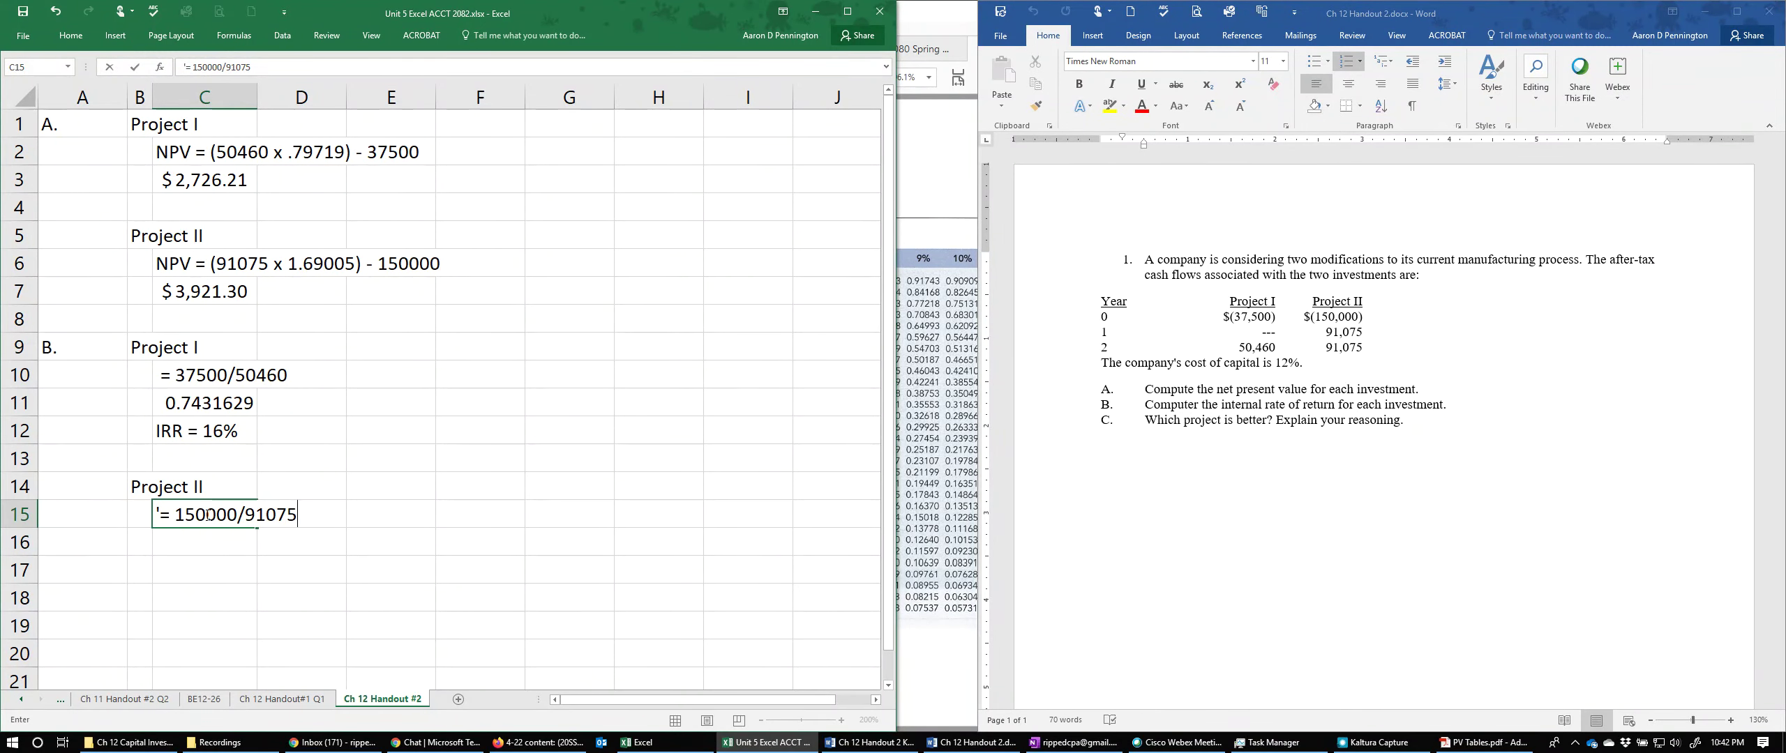
key(Return)
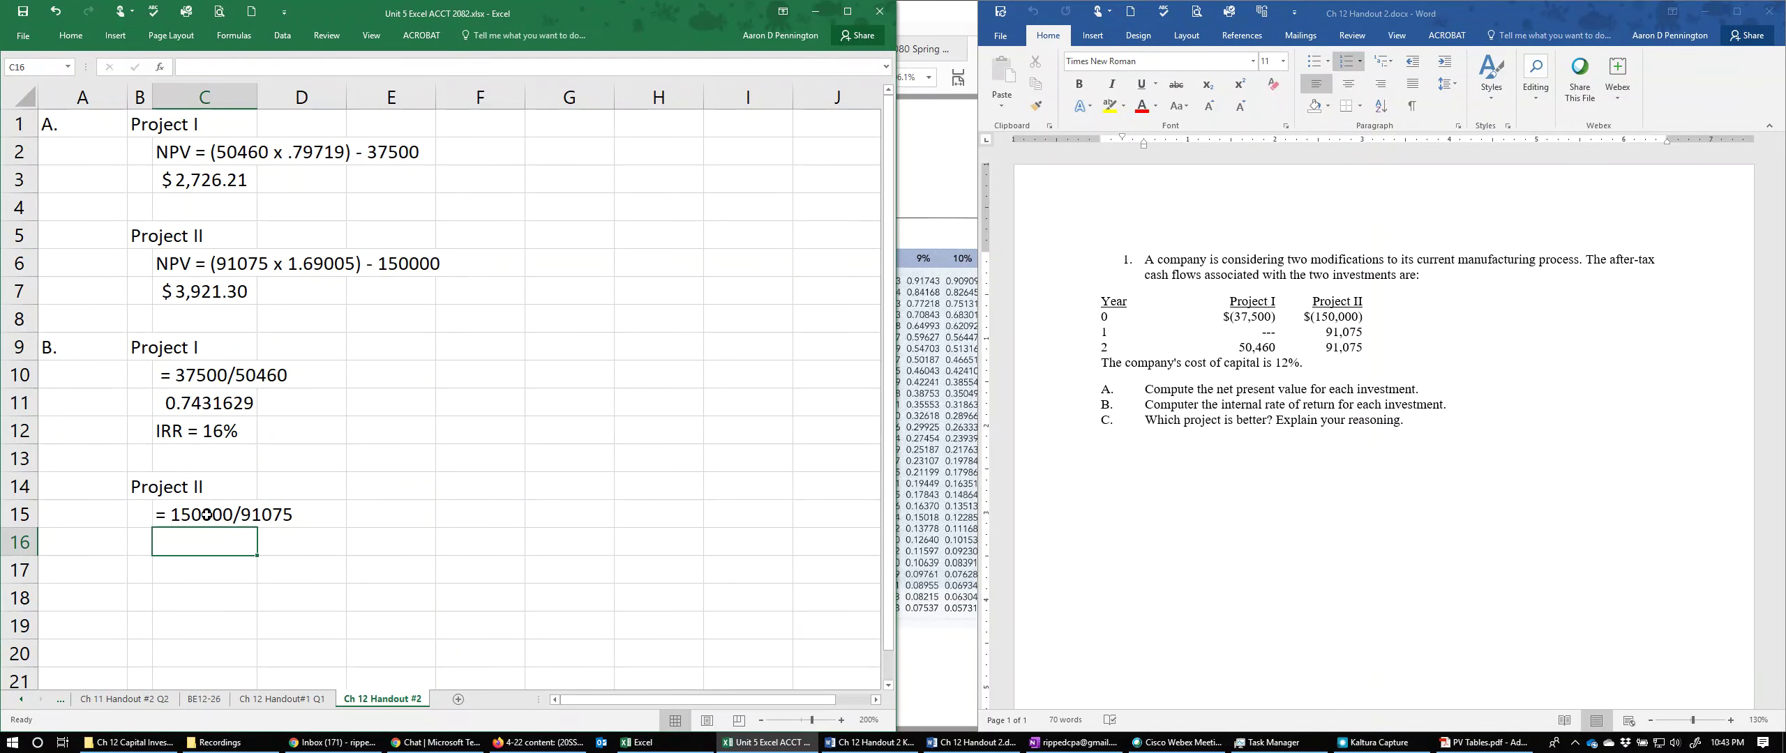
Step: Copy the ratio to C16 and remove the apostrophe so it computes 1.6469942
click(206, 514)
key(ctrl+c)
key(Down)
key(Return)
click(182, 67)
text(')
key(BackSpace)
key(Return)
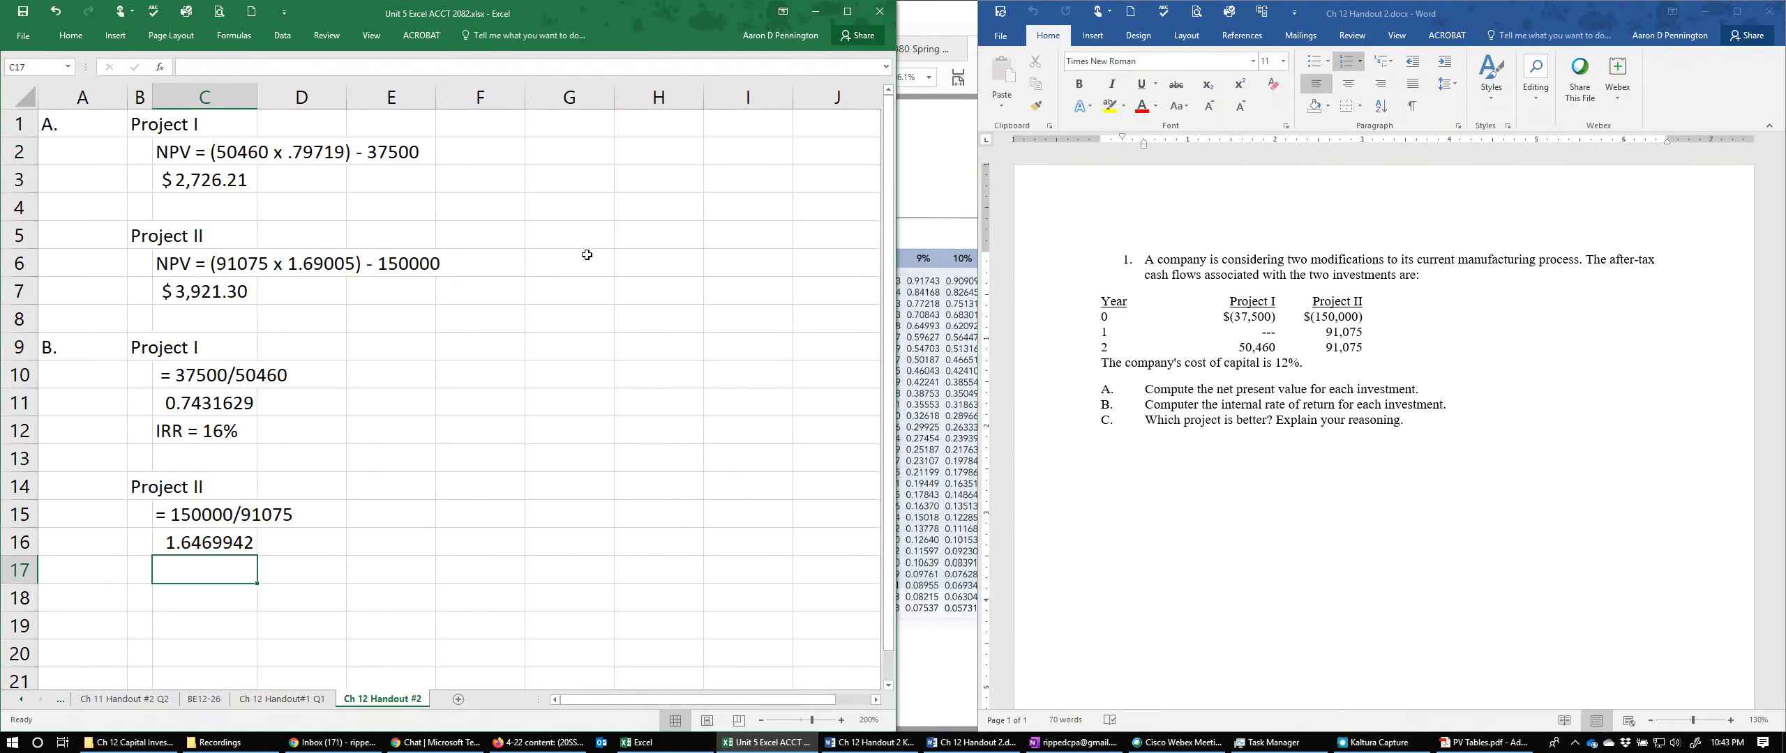
click(938, 181)
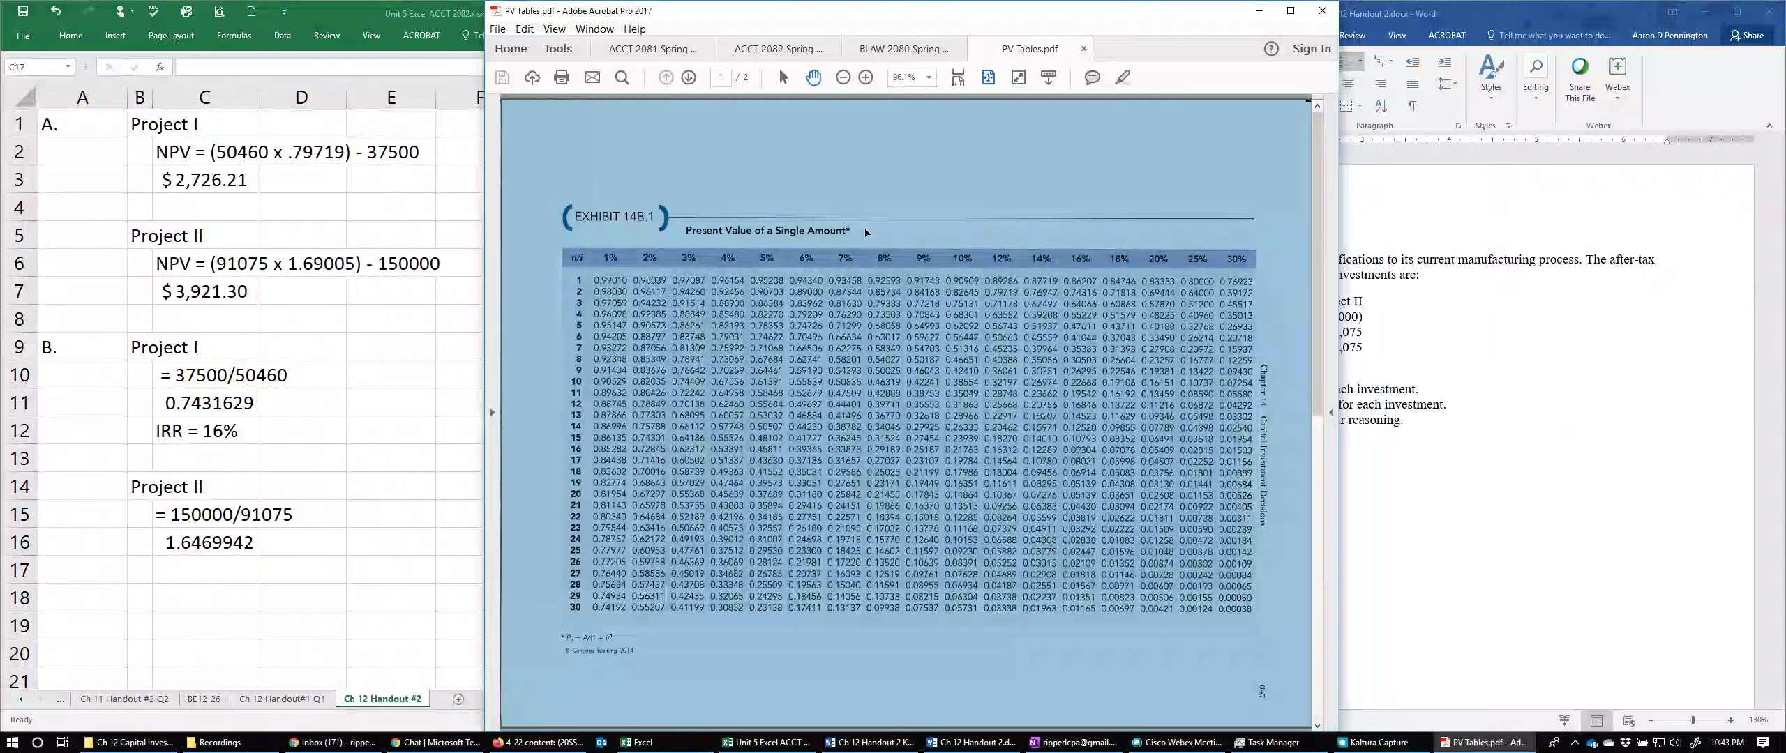
Step: Scroll to the Exhibit 14B.2 annuity table on page 2, then return to Excel
scroll(865, 229, down, 2)
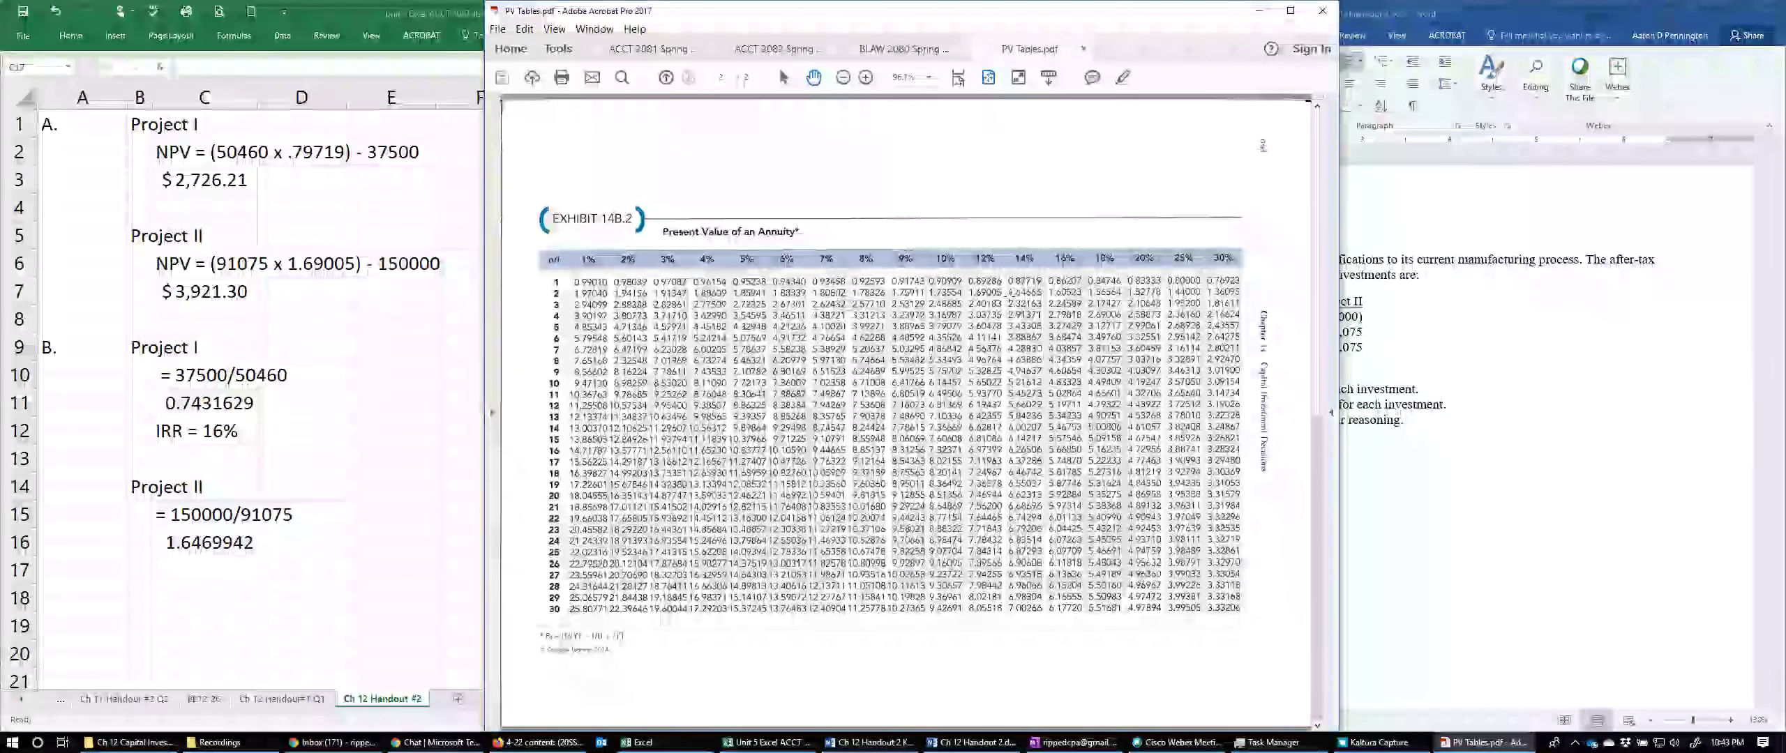
click(189, 567)
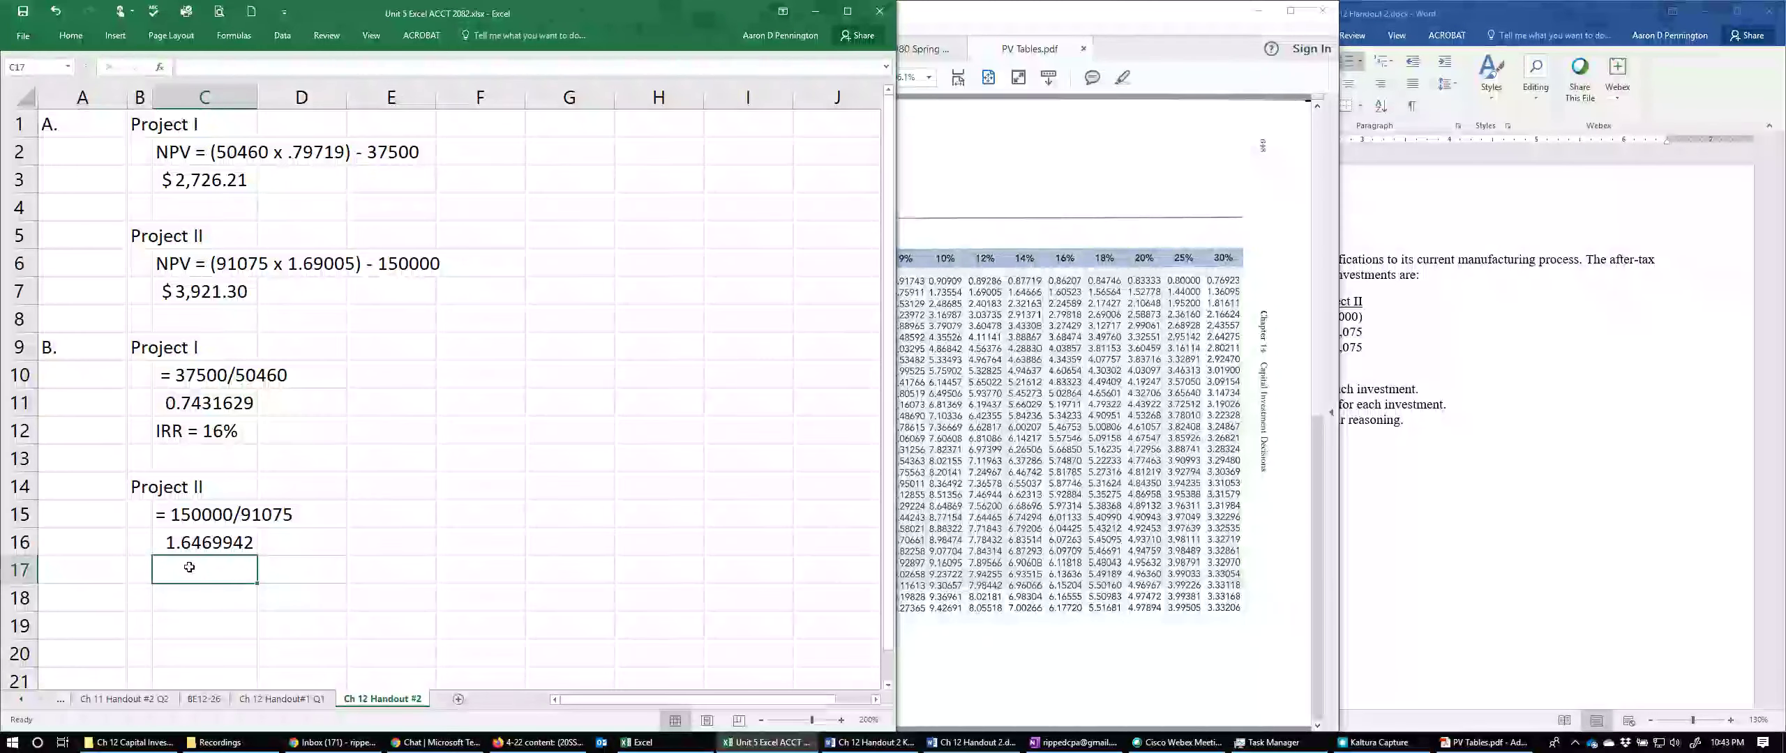
Step: Enter 'IRR = 14%' in C17 beneath Project II's 1.6469942 factor
text(IRR = 1)
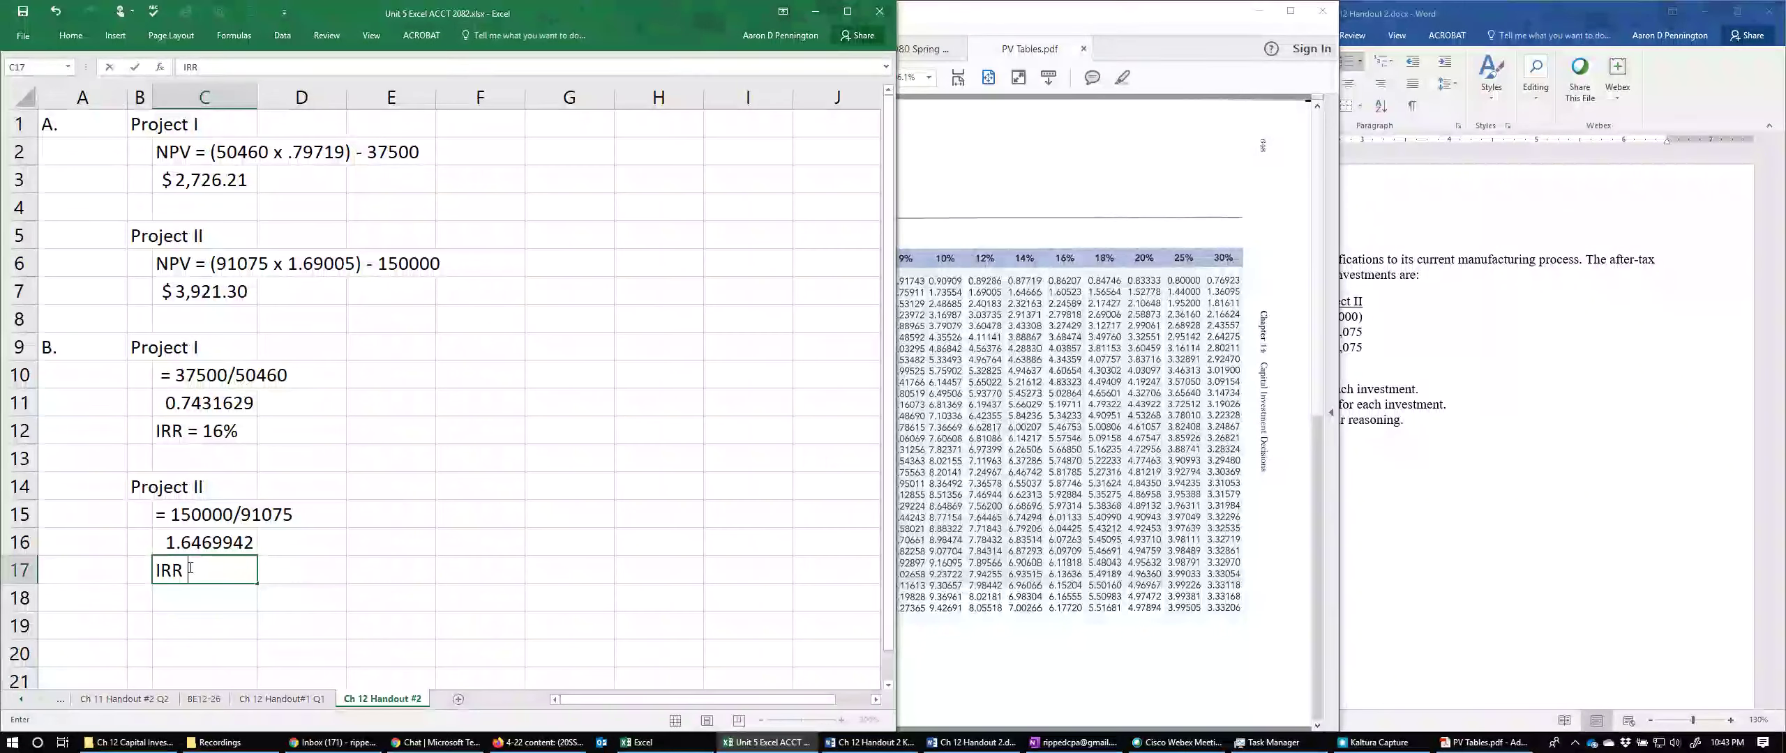
text(4%)
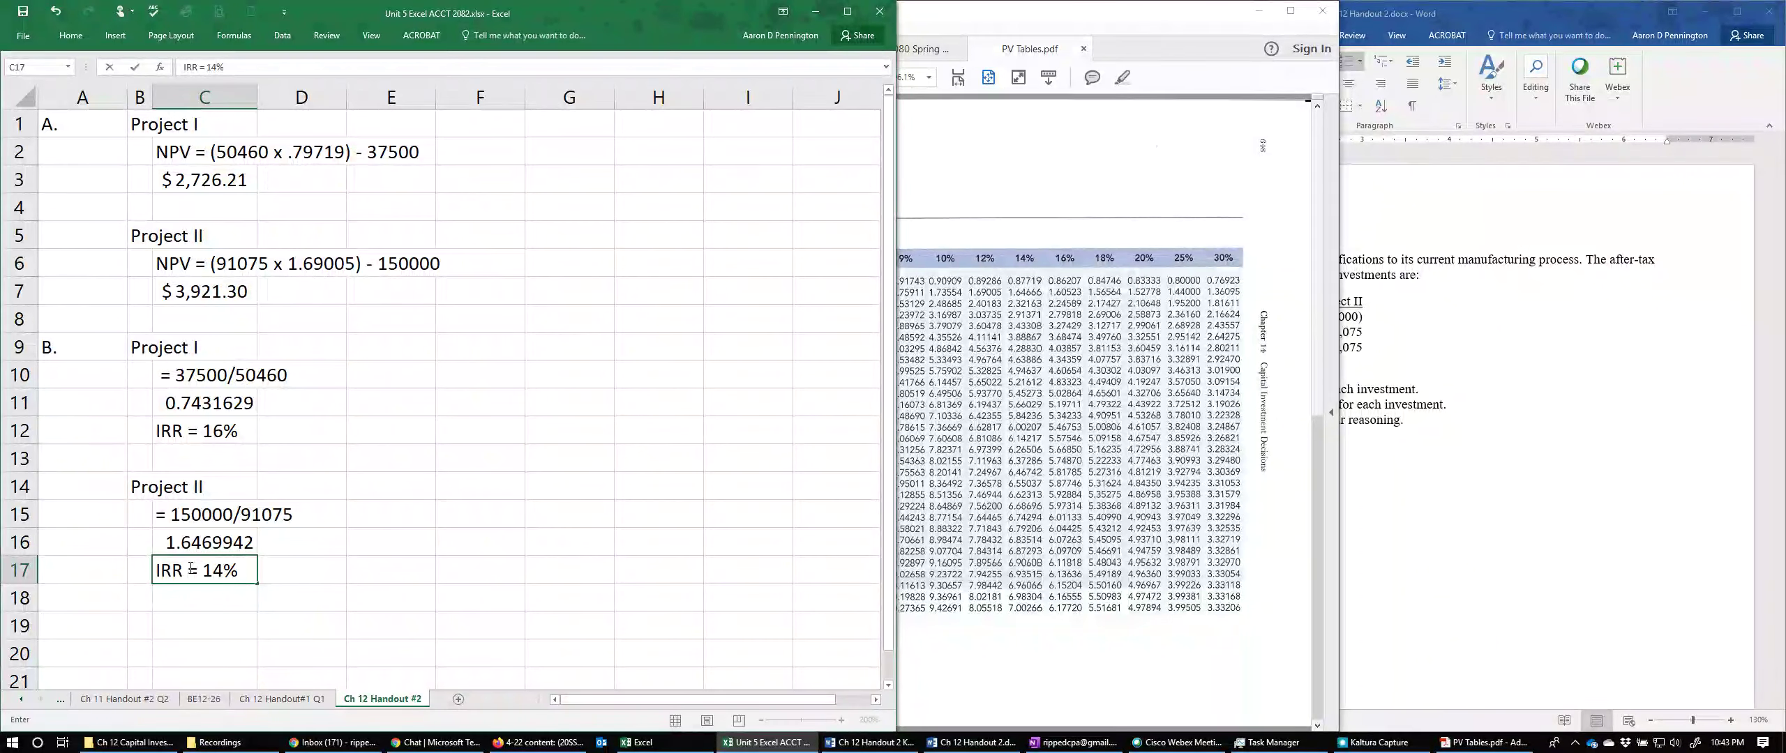
key(Return)
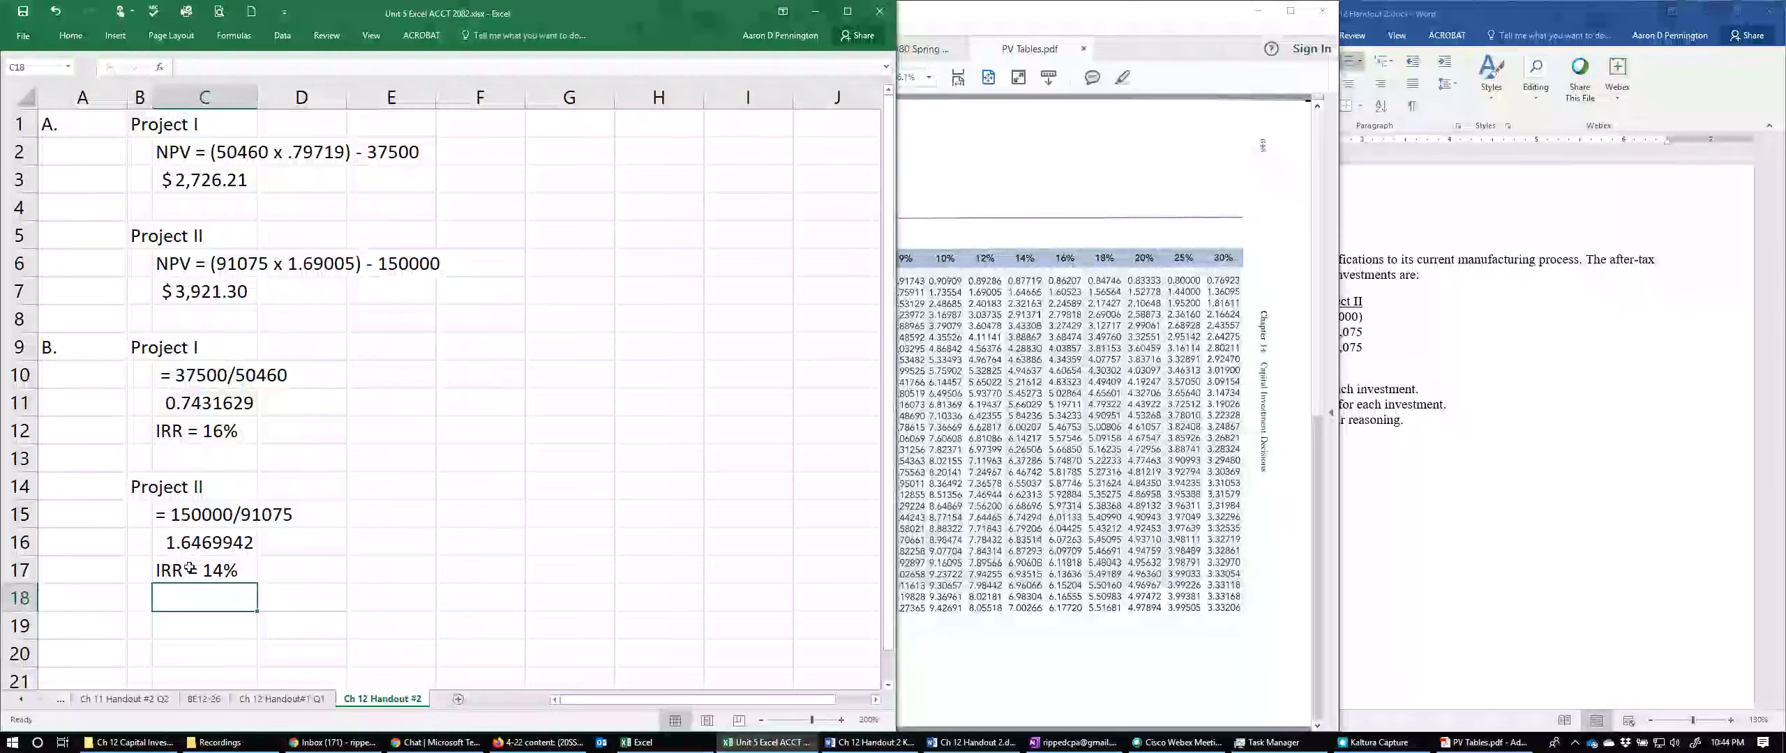
Step: Bring the Ch 12 Handout 2.docx Word handout to the front beside the worksheet
click(1487, 508)
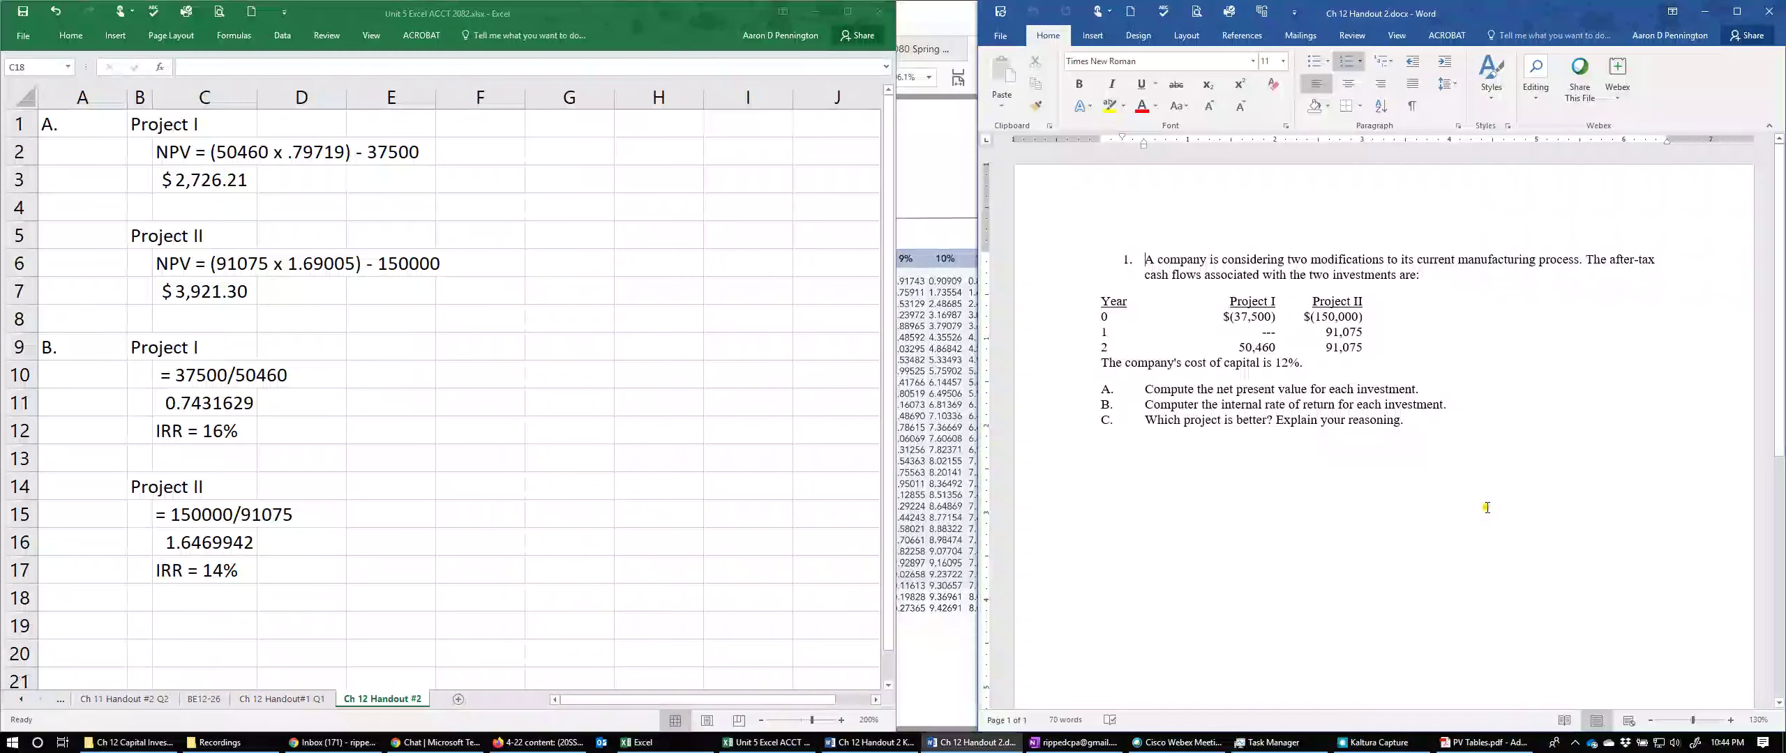